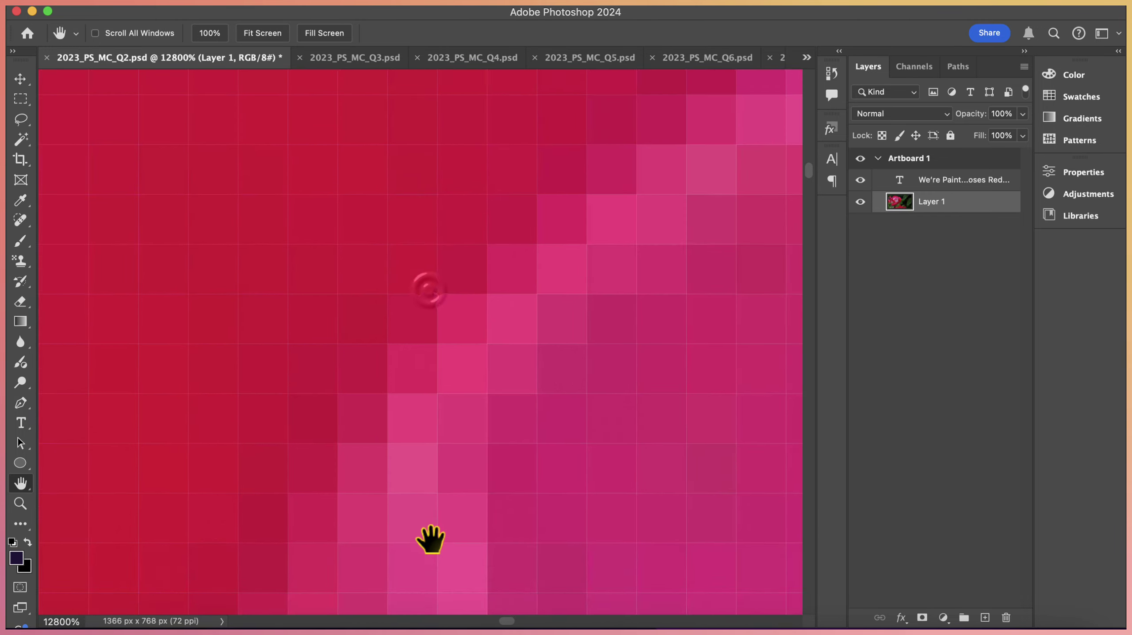
- Examine the individual pixels of the rose photo at 12800% magnification
{"action": "left_click_drag", "start_coordinate": [611, 387], "coordinate": [417, 495]}
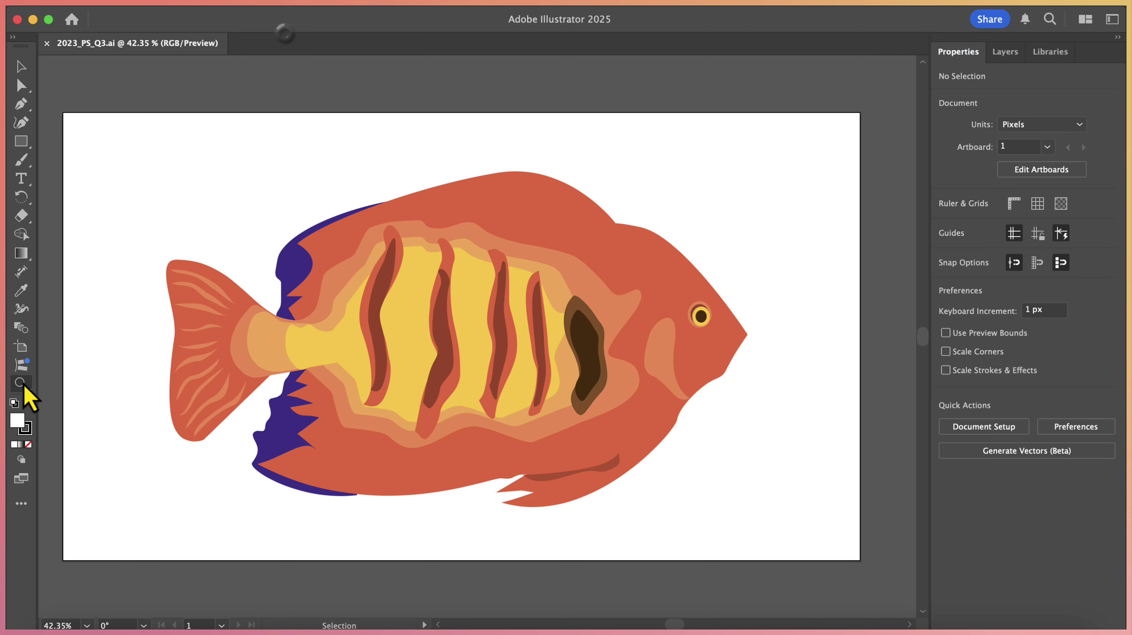
- Switch to Illustrator and examine the curved edges of the fish artwork at high magnification
{"action": "left_click", "coordinate": [22, 384]}
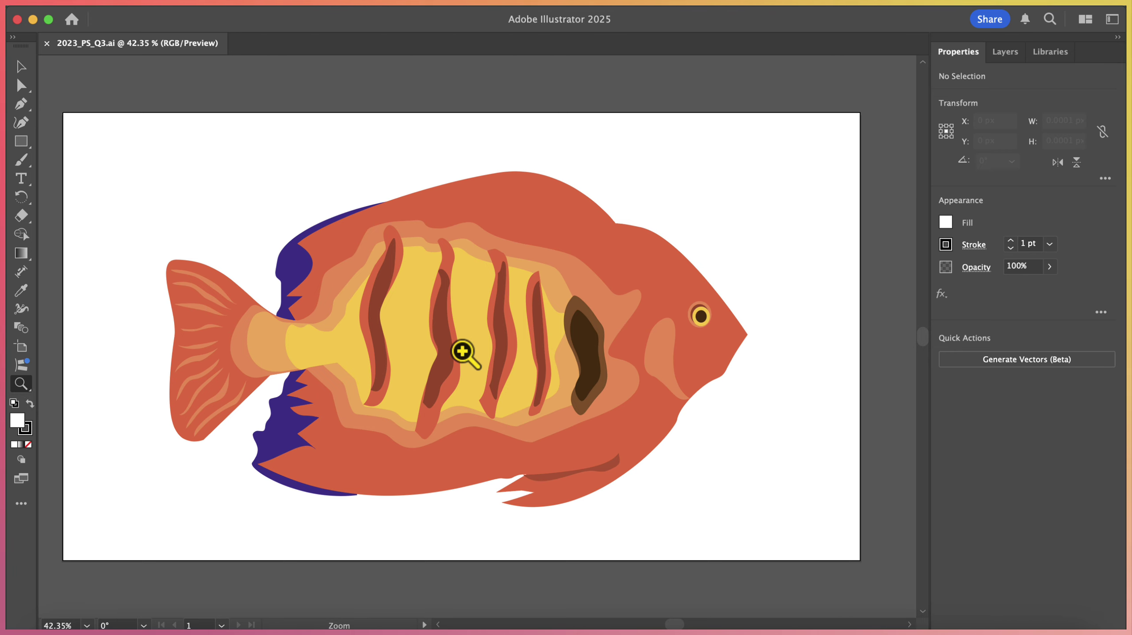
{"action": "left_click", "coordinate": [382, 391]}
{"action": "left_click", "coordinate": [382, 391]}
{"action": "left_click", "coordinate": [382, 391]}
{"action": "left_click", "coordinate": [597, 299]}
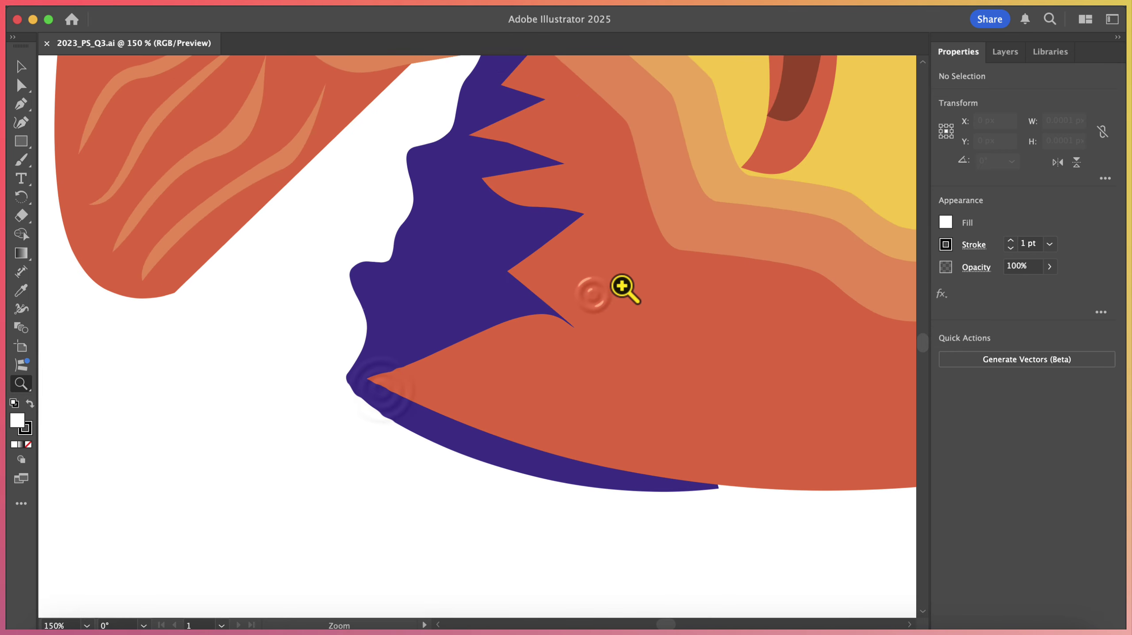
{"action": "left_click", "coordinate": [622, 287]}
{"action": "left_click", "coordinate": [622, 285]}
{"action": "left_click", "coordinate": [593, 280]}
{"action": "left_click", "coordinate": [571, 306]}
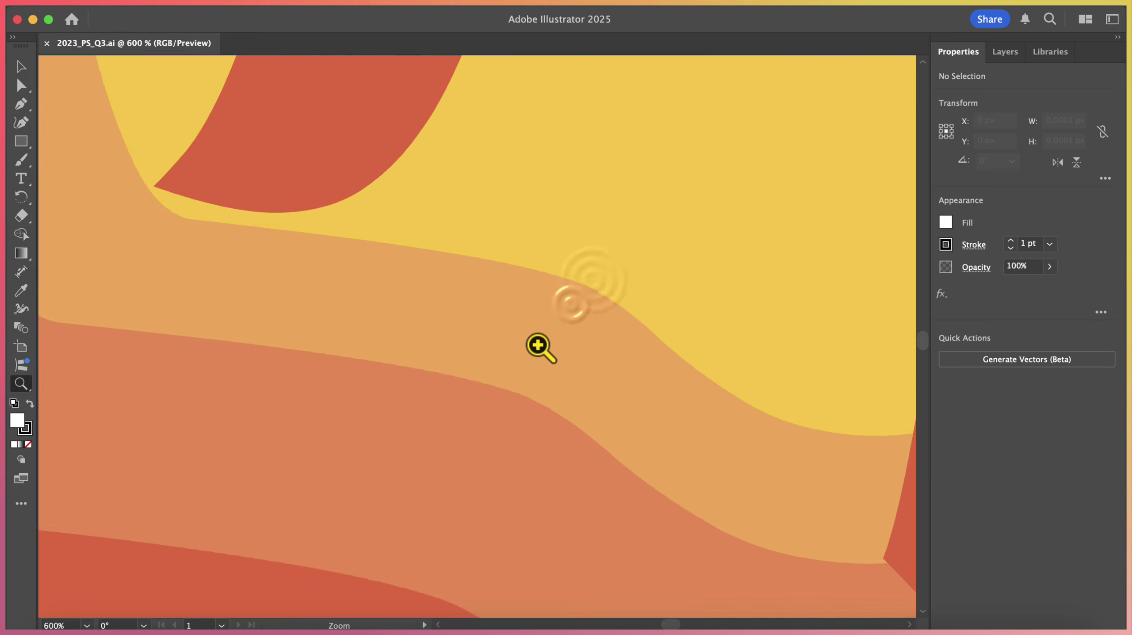
{"action": "left_click", "coordinate": [538, 343]}
{"action": "left_click", "coordinate": [543, 279]}
{"action": "left_click", "coordinate": [542, 278]}
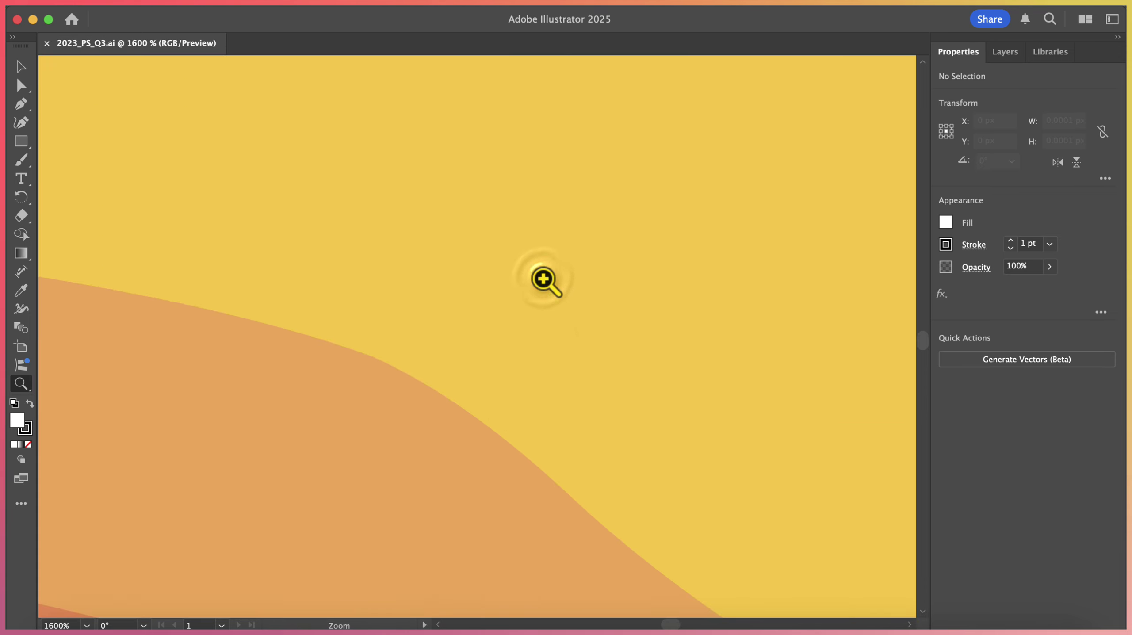
{"action": "left_click", "coordinate": [403, 340]}
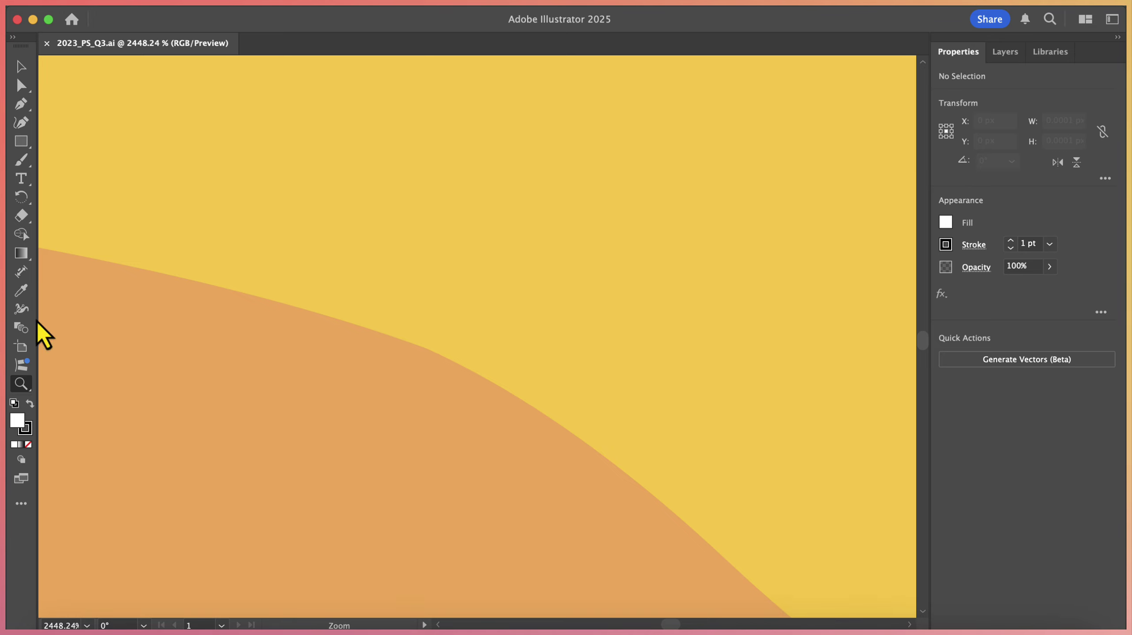
- Select the fish symbol and reposition it on the artboard
{"action": "left_click", "coordinate": [21, 66]}
{"action": "left_click_drag", "start_coordinate": [128, 260], "coordinate": [505, 299]}
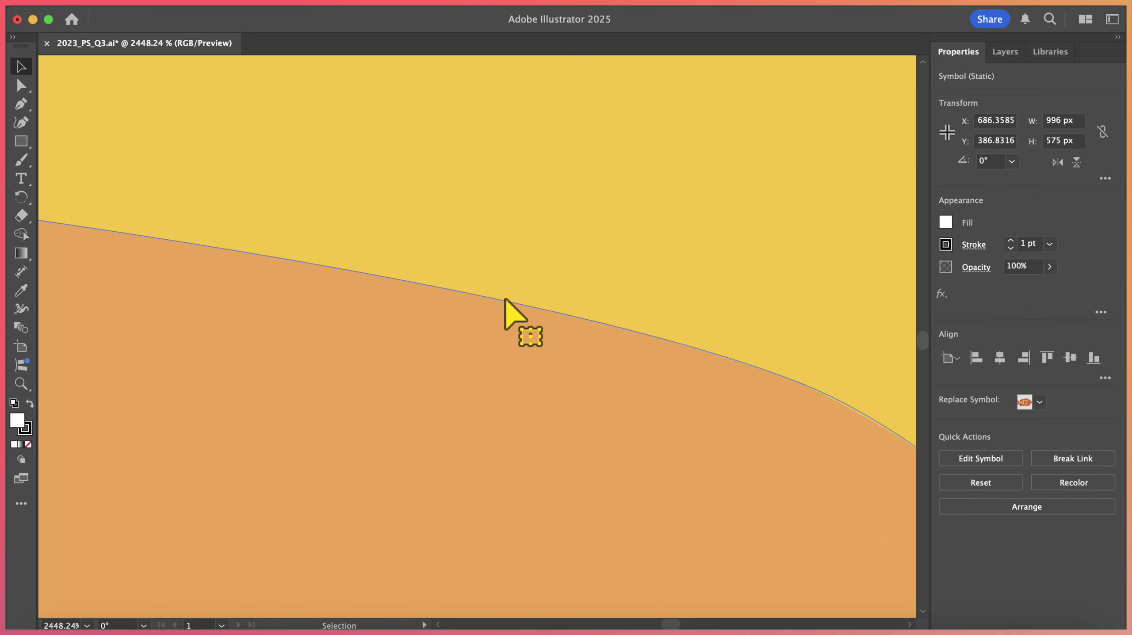
{"action": "left_click", "coordinate": [20, 383]}
{"action": "left_click", "coordinate": [249, 283]}
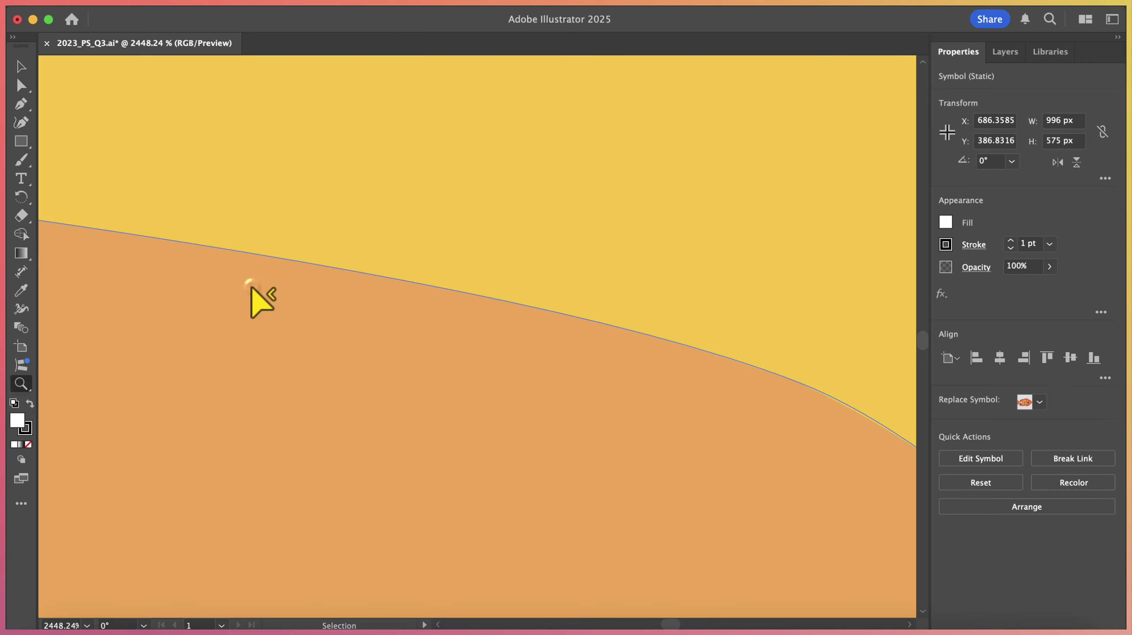
{"action": "left_click", "coordinate": [215, 299], "text": "alt"}
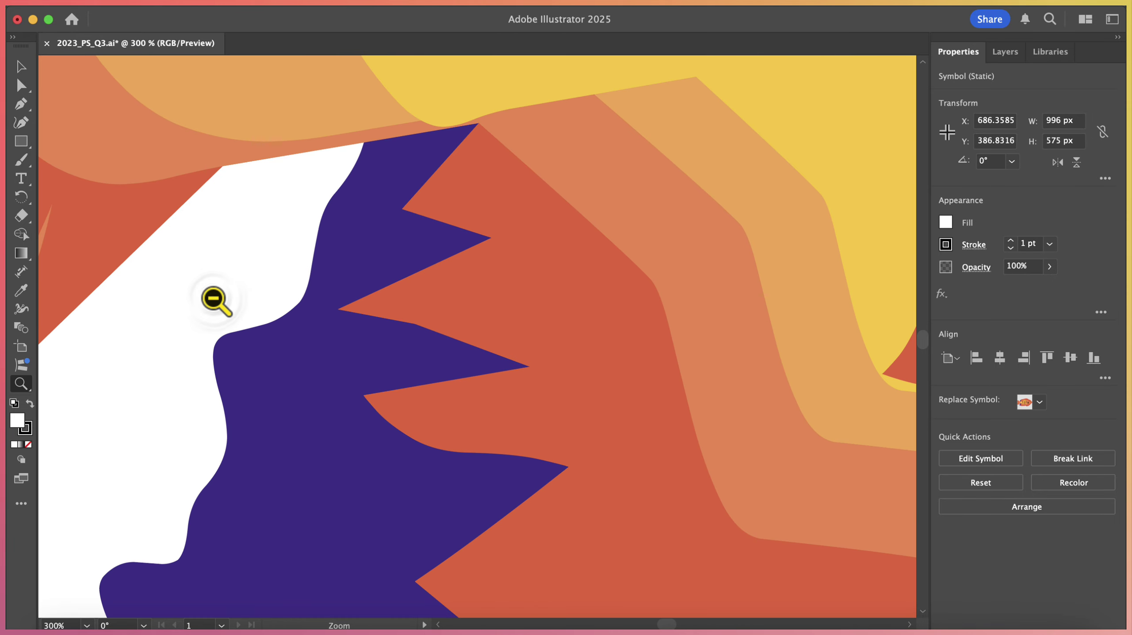
{"action": "left_click", "coordinate": [215, 299], "text": "alt"}
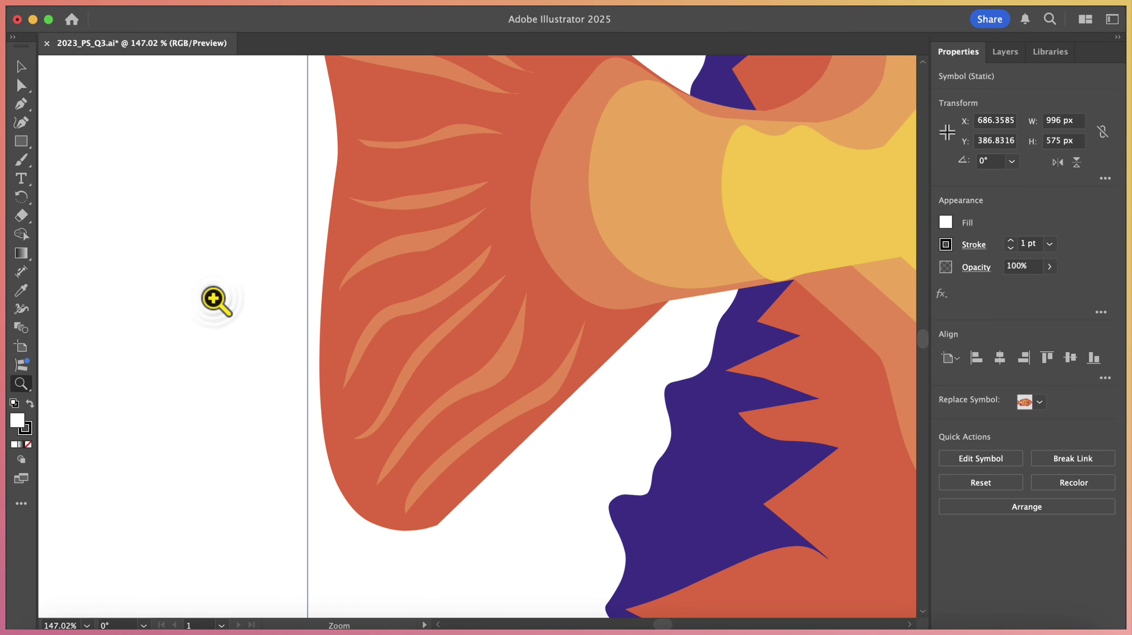
{"action": "left_click", "coordinate": [21, 67]}
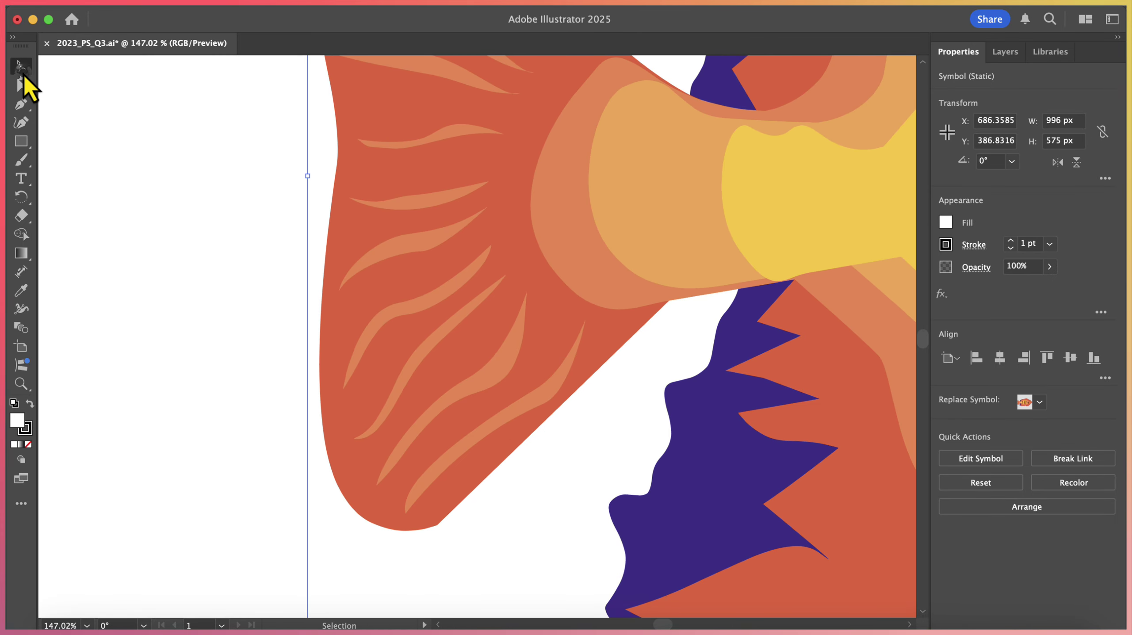
{"action": "left_click_drag", "start_coordinate": [555, 195], "coordinate": [377, 418]}
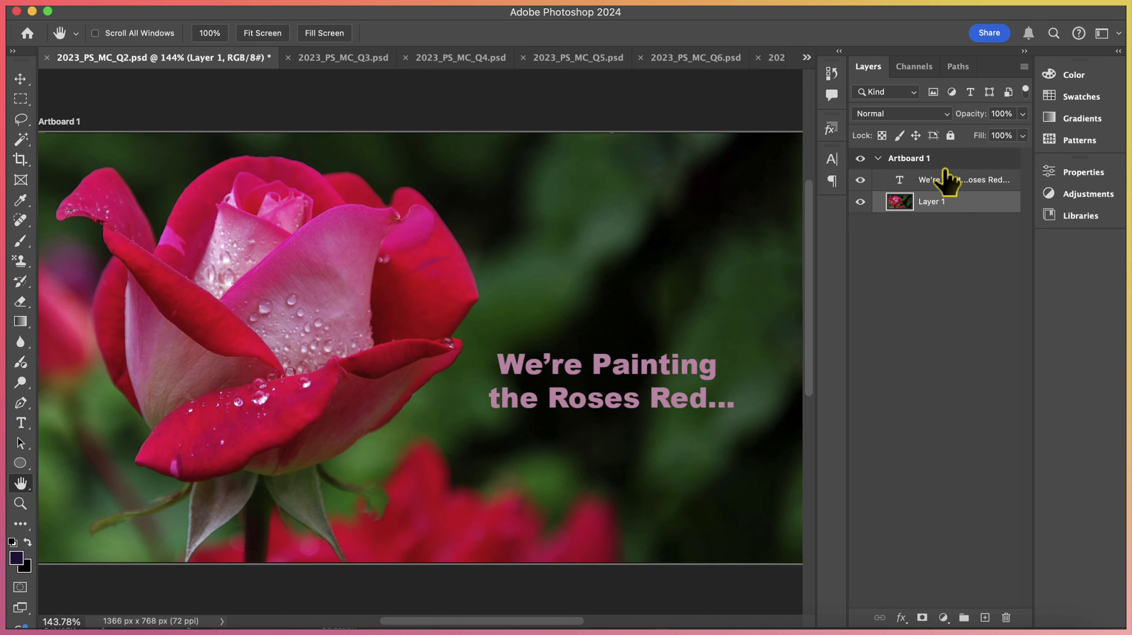
- Switch to Photoshop and change the font of the entire "We're Painting the Roses Red..." text to Kathen Regular
{"action": "left_click_drag", "start_coordinate": [946, 183], "coordinate": [940, 185]}
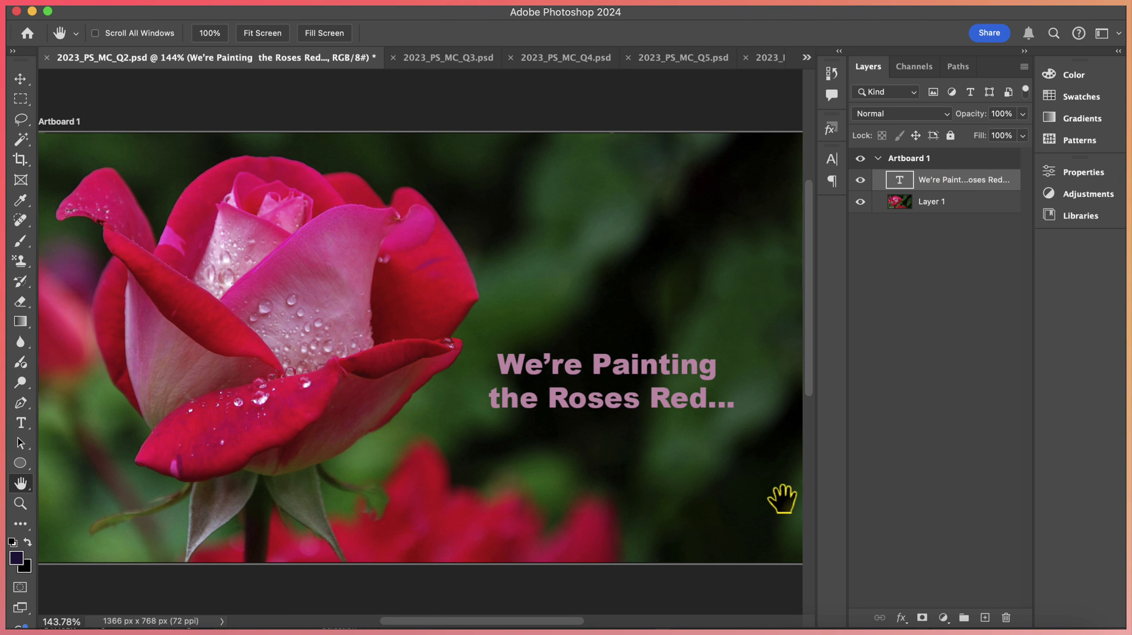
{"action": "left_click", "coordinate": [22, 423]}
{"action": "left_click", "coordinate": [640, 396]}
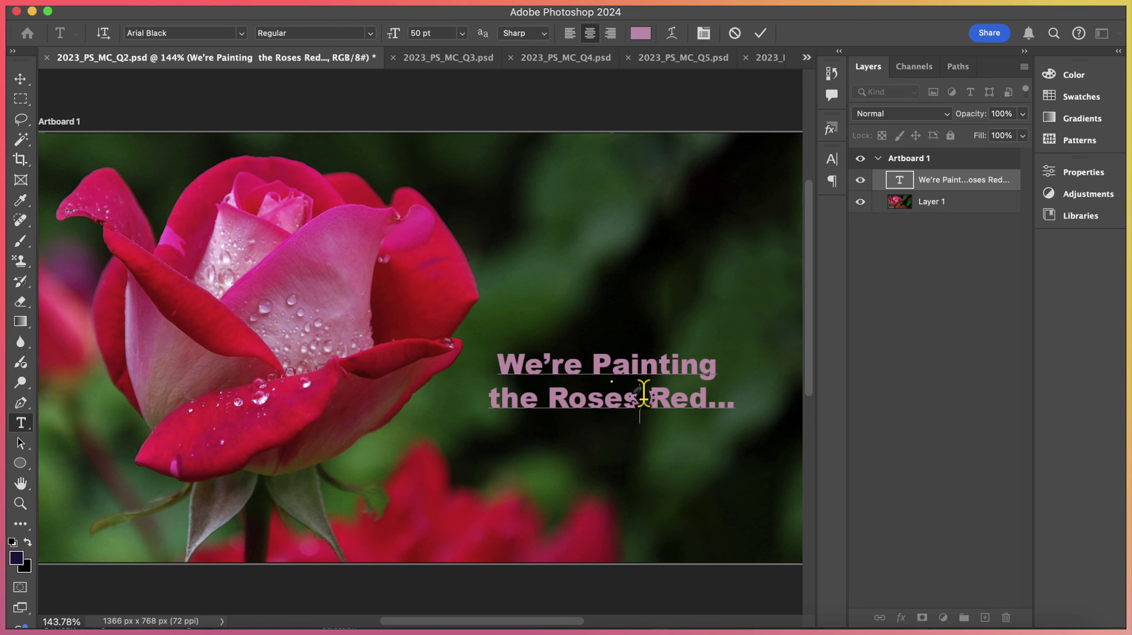
{"action": "key", "text": "super+a"}
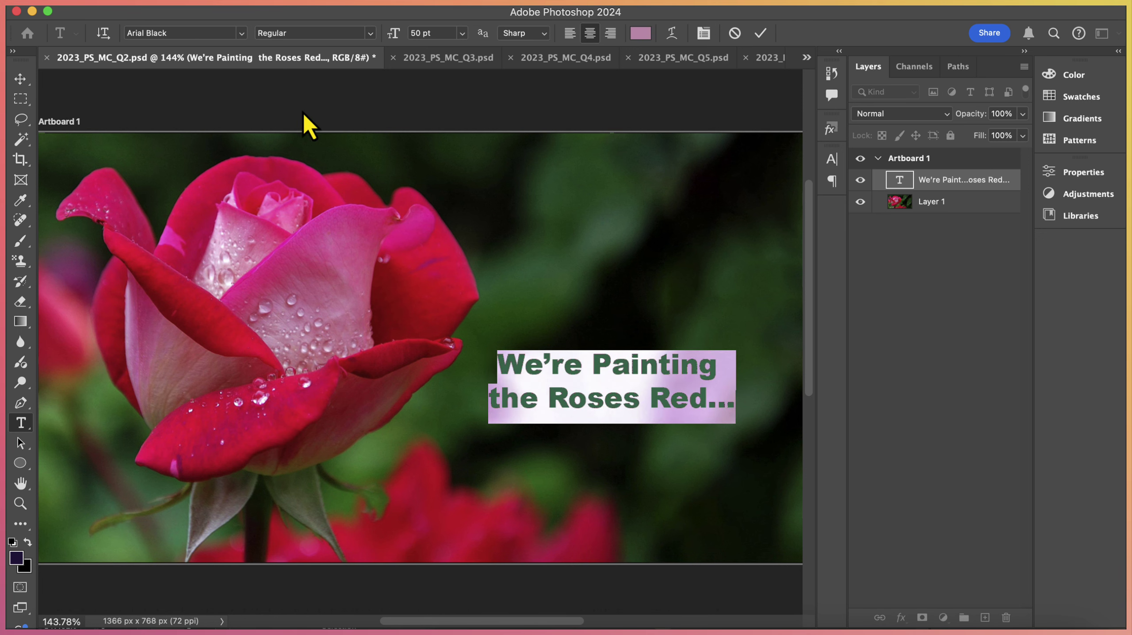
{"action": "left_click", "coordinate": [241, 33]}
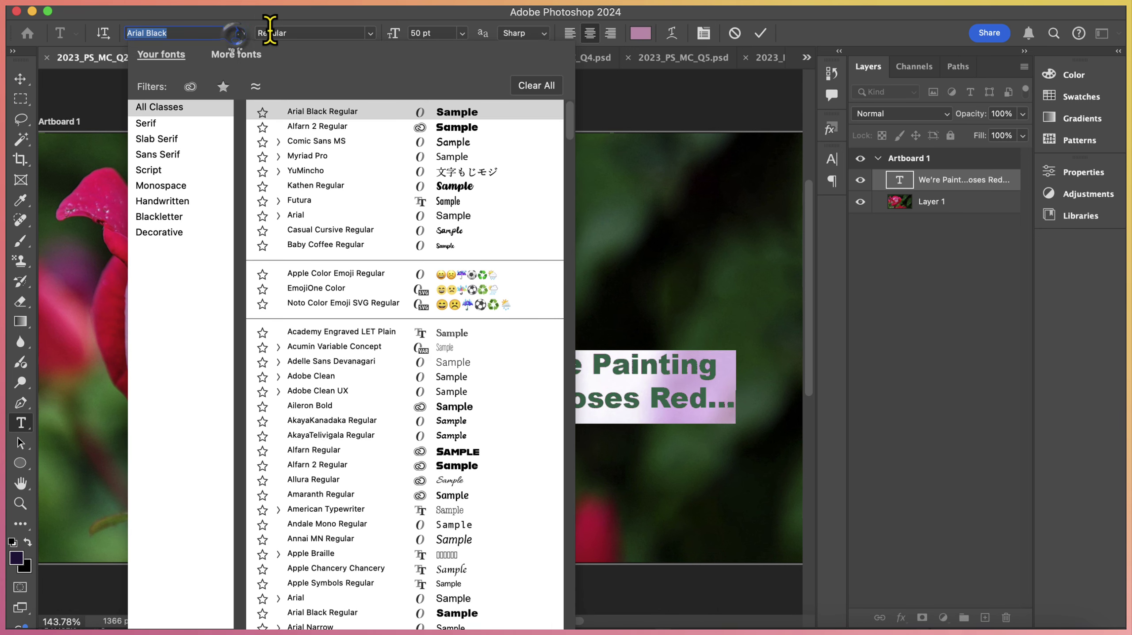
{"action": "left_click", "coordinate": [402, 187]}
{"action": "left_click", "coordinate": [20, 78]}
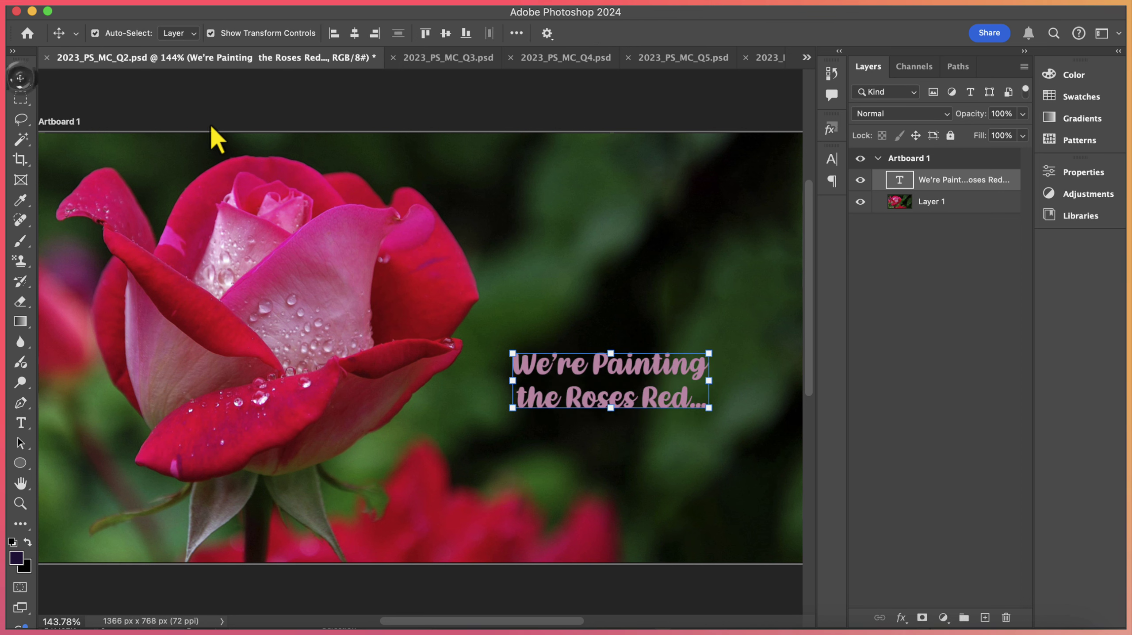
- Rasterize the "We're Painting the Roses Red..." type layer
{"action": "left_click", "coordinate": [525, 249]}
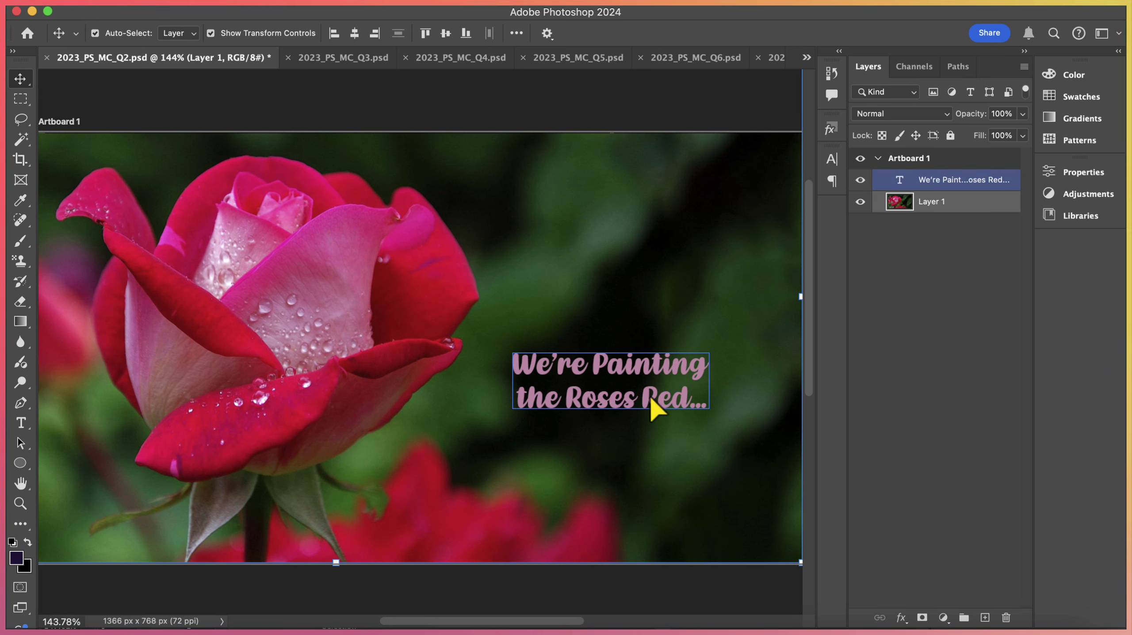
{"action": "left_click", "coordinate": [1003, 189]}
{"action": "right_click", "coordinate": [998, 181]}
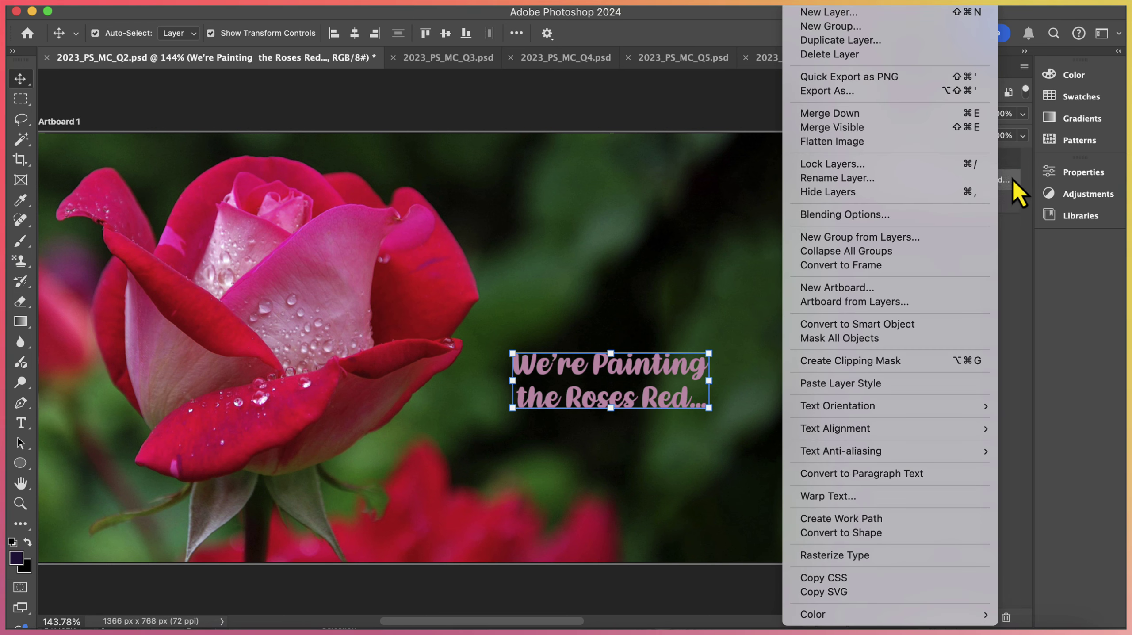
{"action": "left_click", "coordinate": [893, 559]}
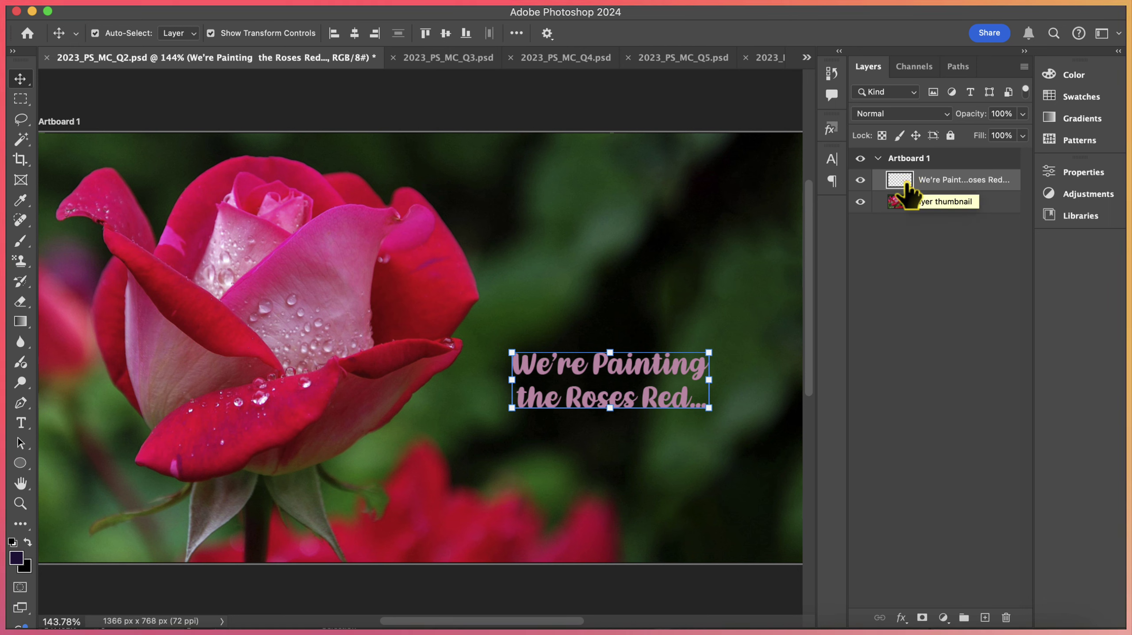
{"action": "left_click", "coordinate": [902, 202]}
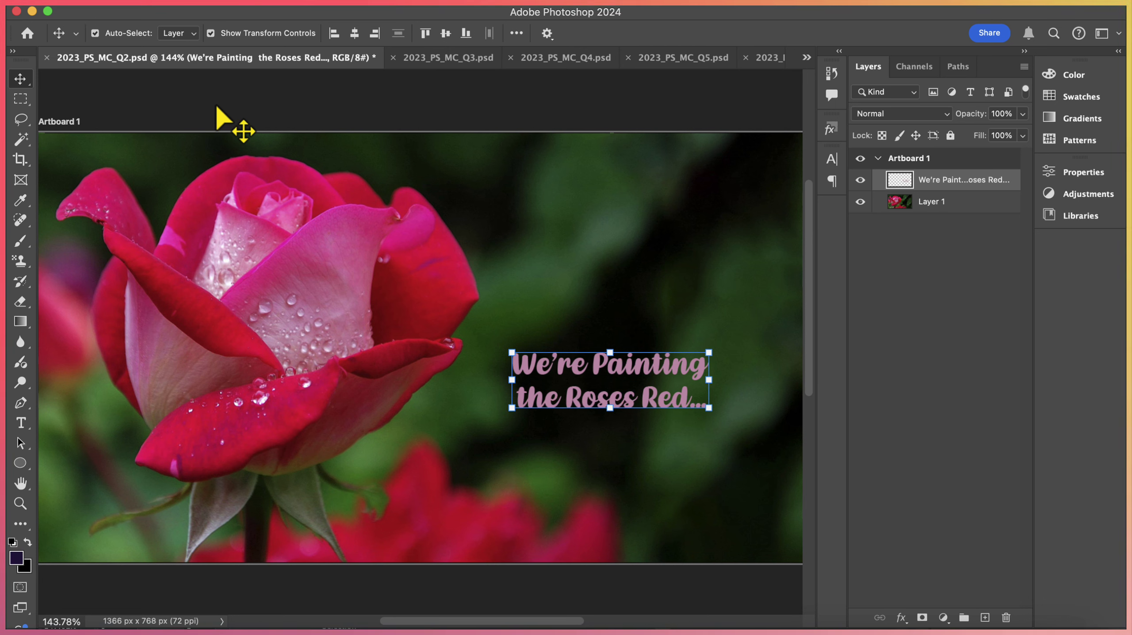
- Resize the image with the 960 x 640 px 144 ppi preset in Image Size
{"action": "left_click", "coordinate": [238, 4]}
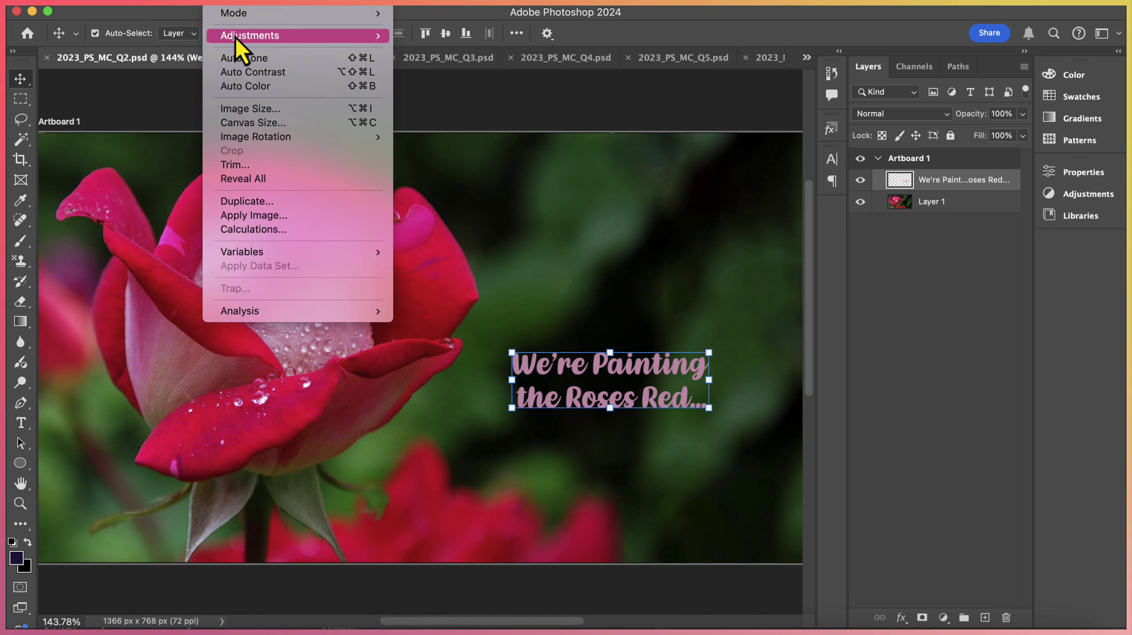
{"action": "left_click", "coordinate": [247, 108]}
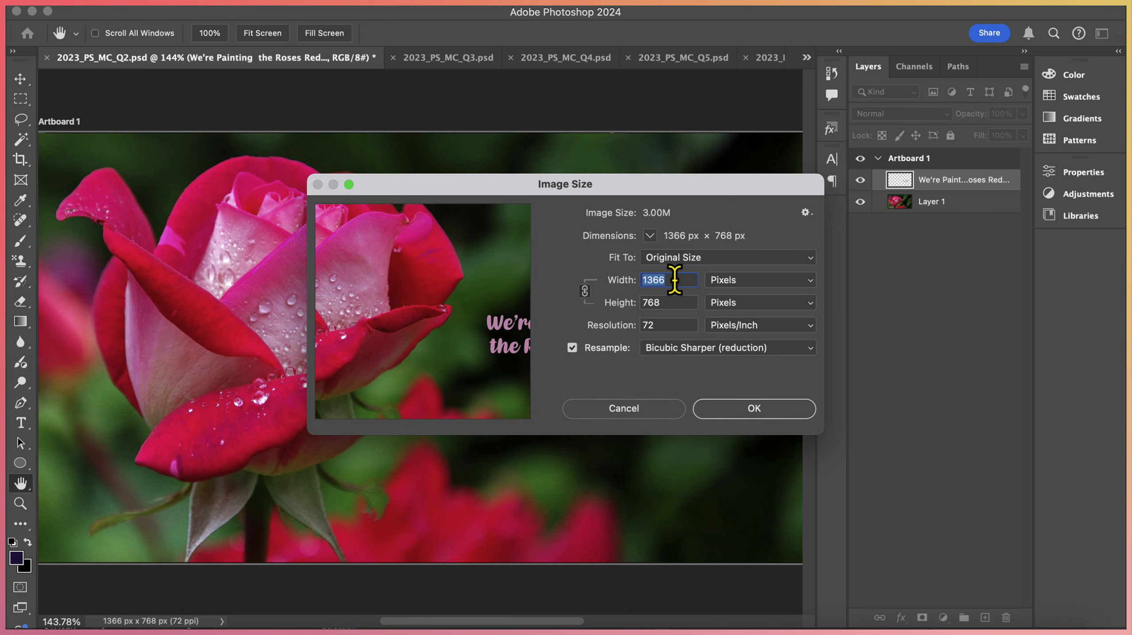
{"action": "double_click", "coordinate": [670, 301]}
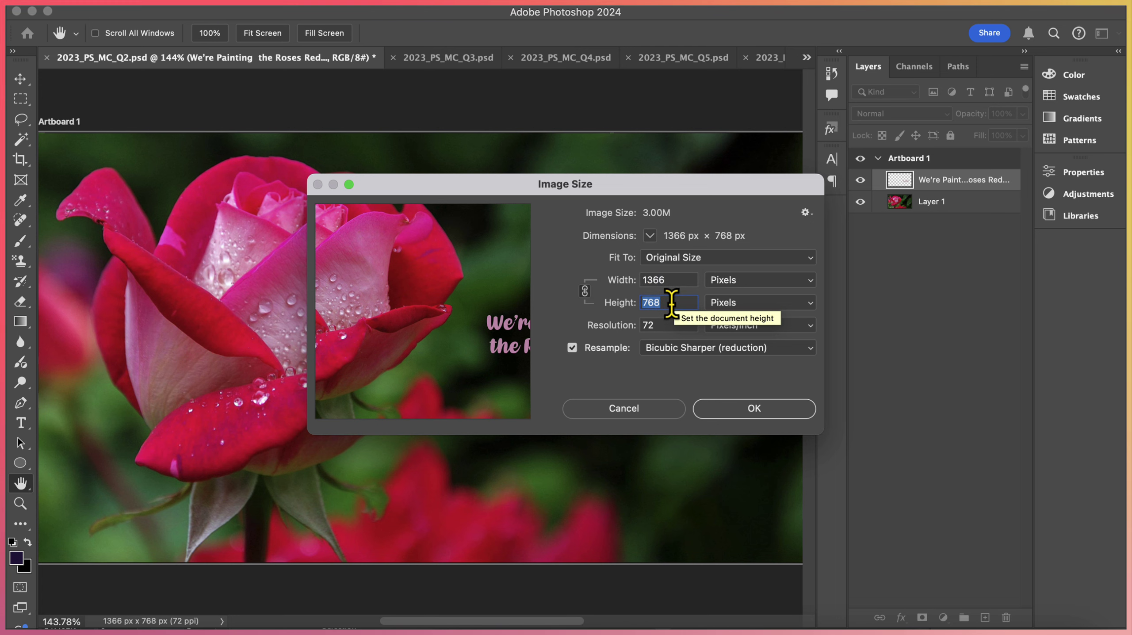
{"action": "left_click", "coordinate": [757, 258]}
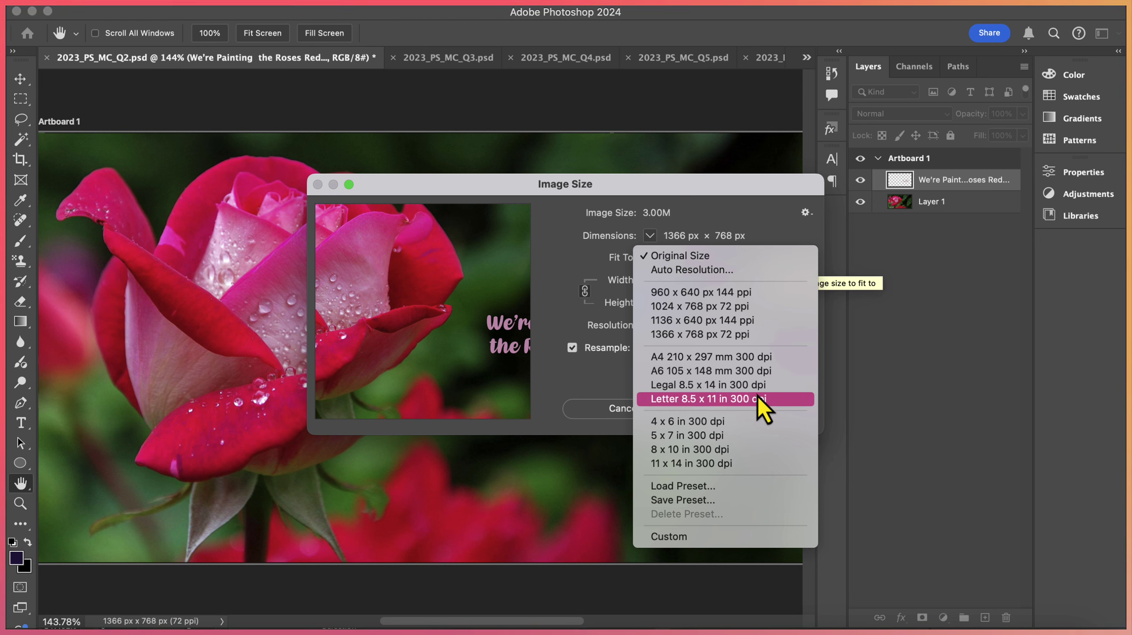
{"action": "left_click", "coordinate": [729, 294]}
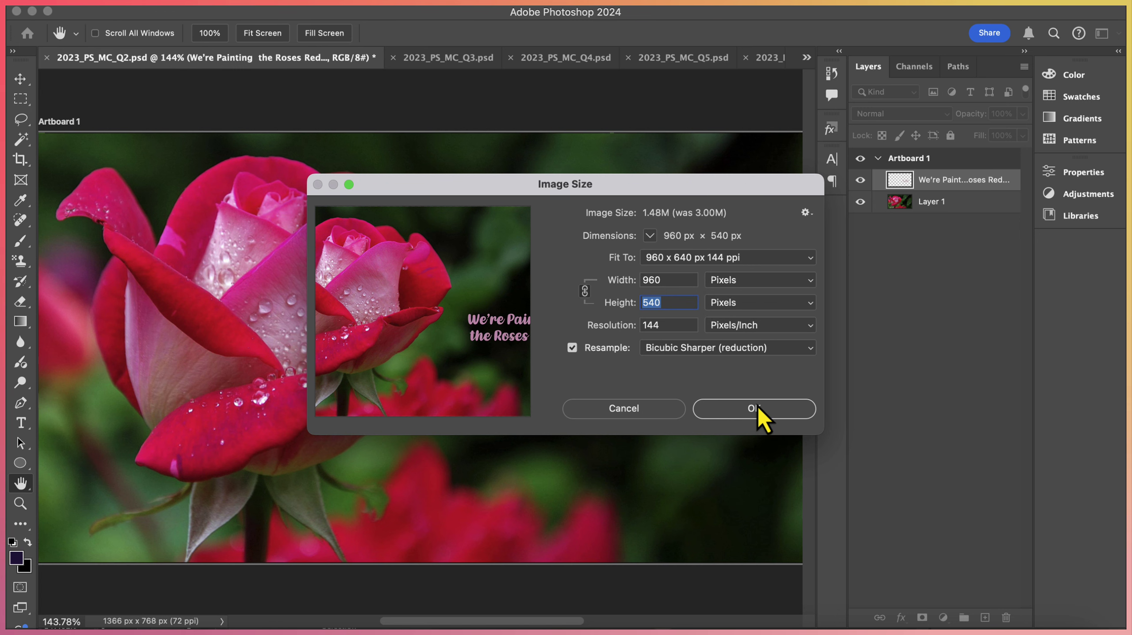
{"action": "left_click", "coordinate": [755, 408]}
{"action": "key", "text": "v"}
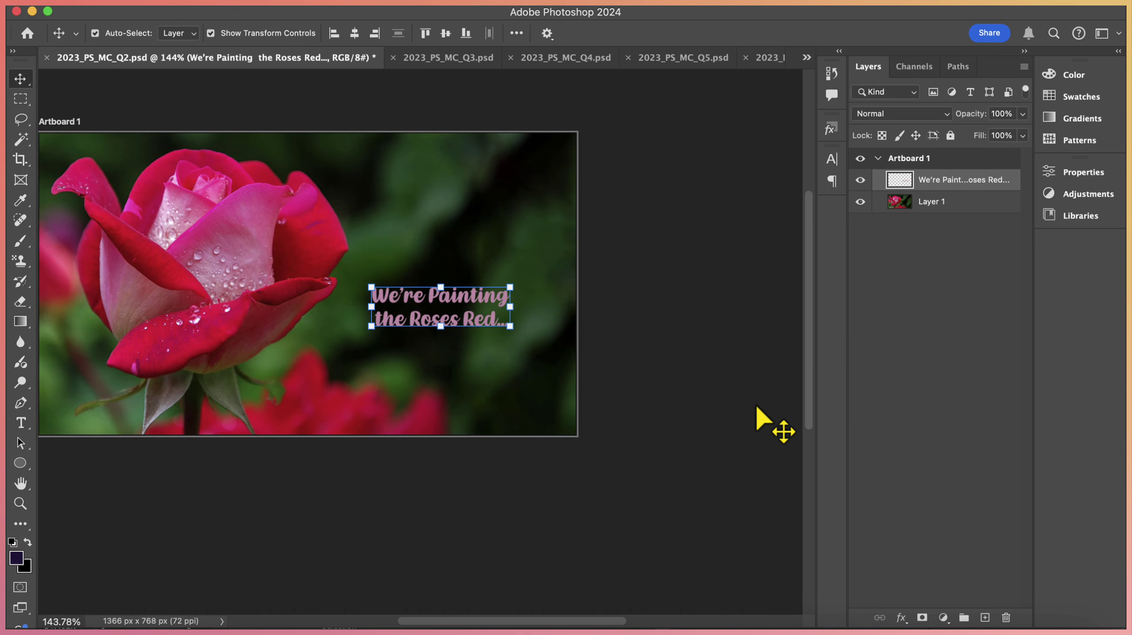
{"action": "left_click_drag", "start_coordinate": [560, 622], "coordinate": [557, 623]}
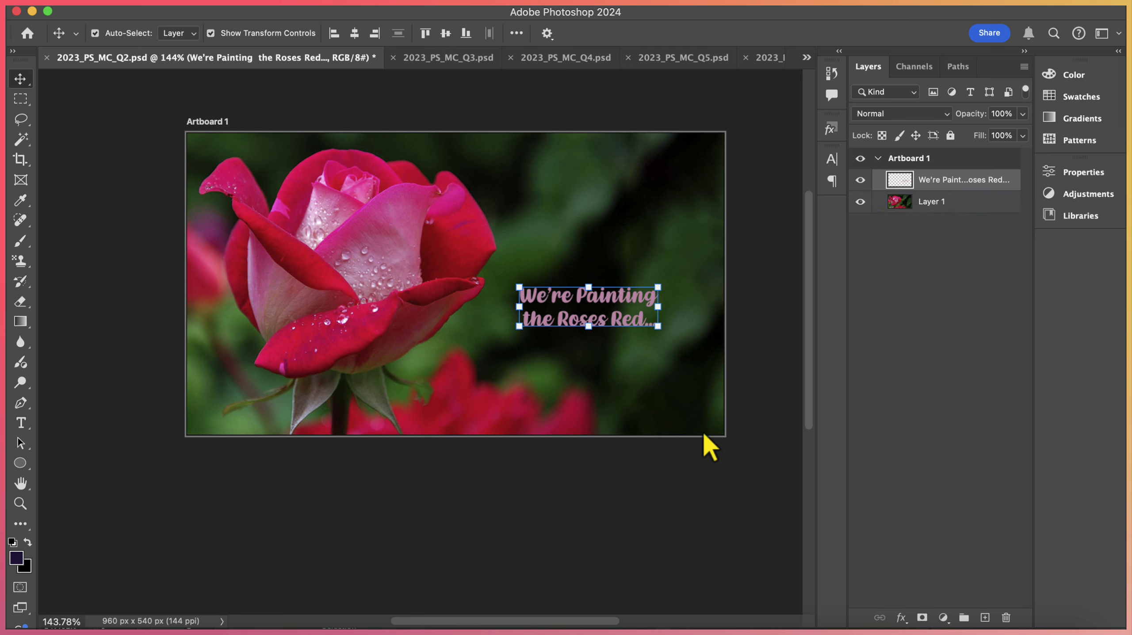
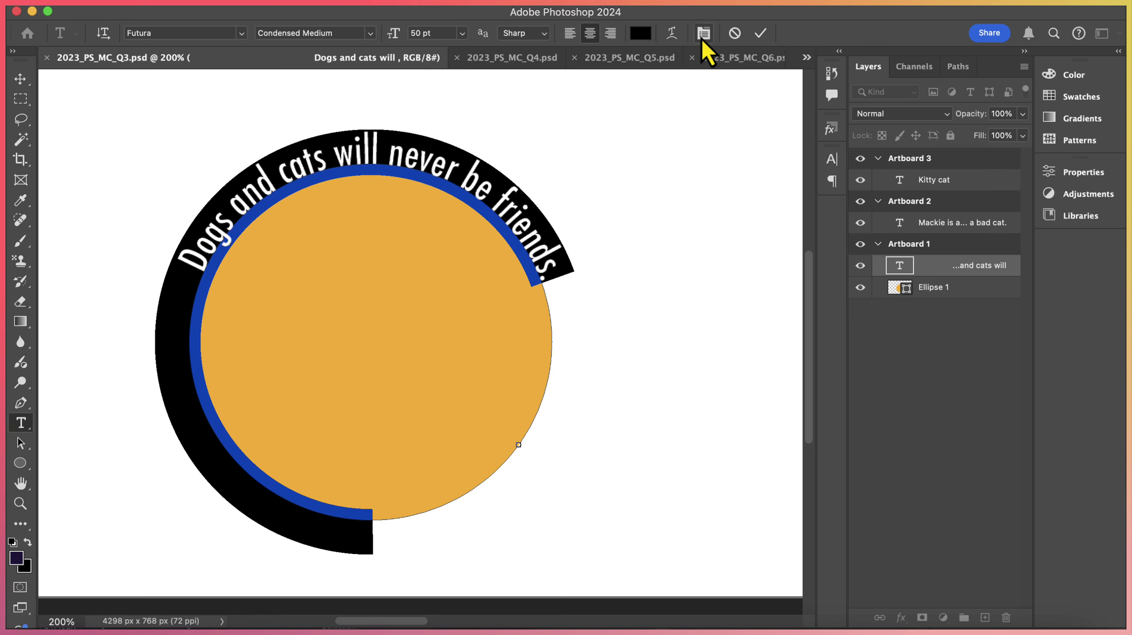
- Set the baseline shift of the circular "Dogs and cats will never be friends." text to 20 pt
{"action": "left_click", "coordinate": [702, 35]}
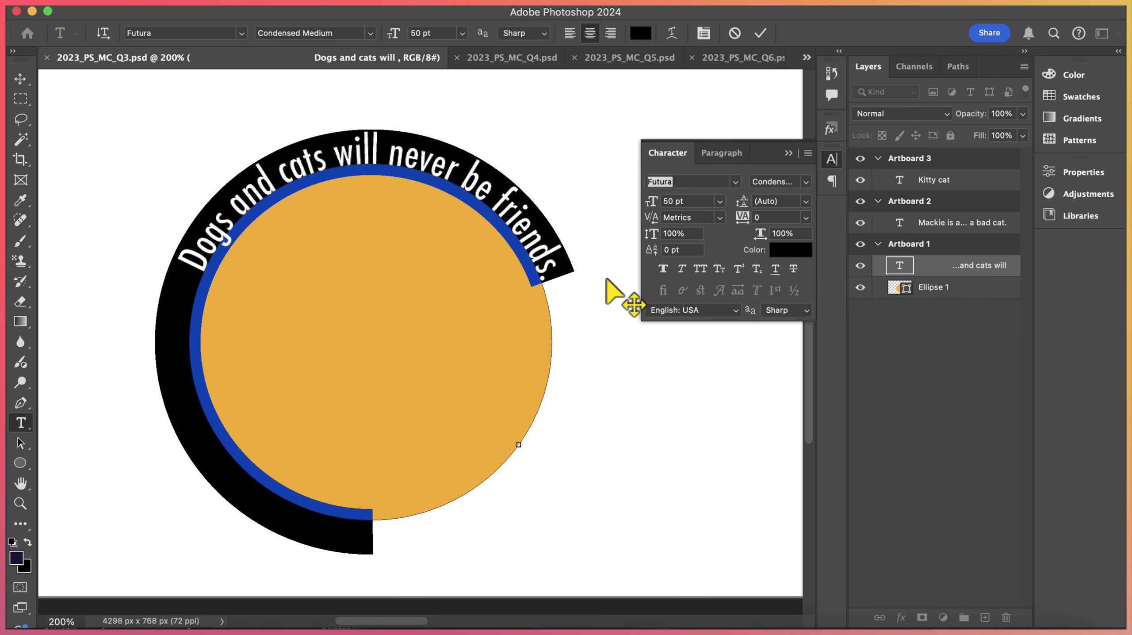
{"action": "left_click", "coordinate": [680, 250]}
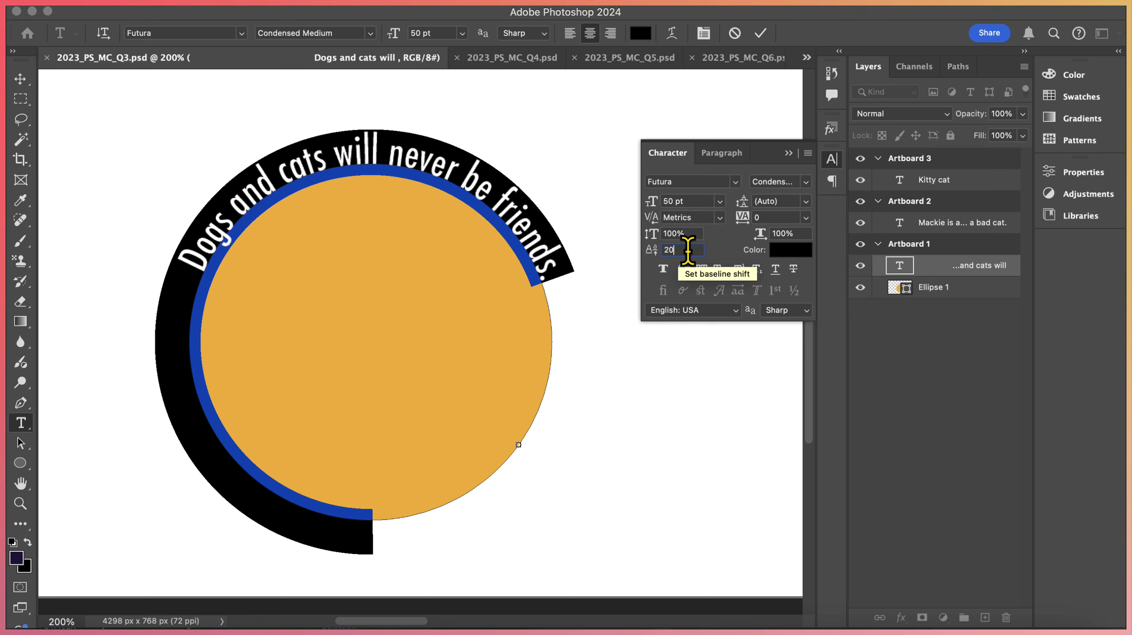
{"action": "key", "text": "Return"}
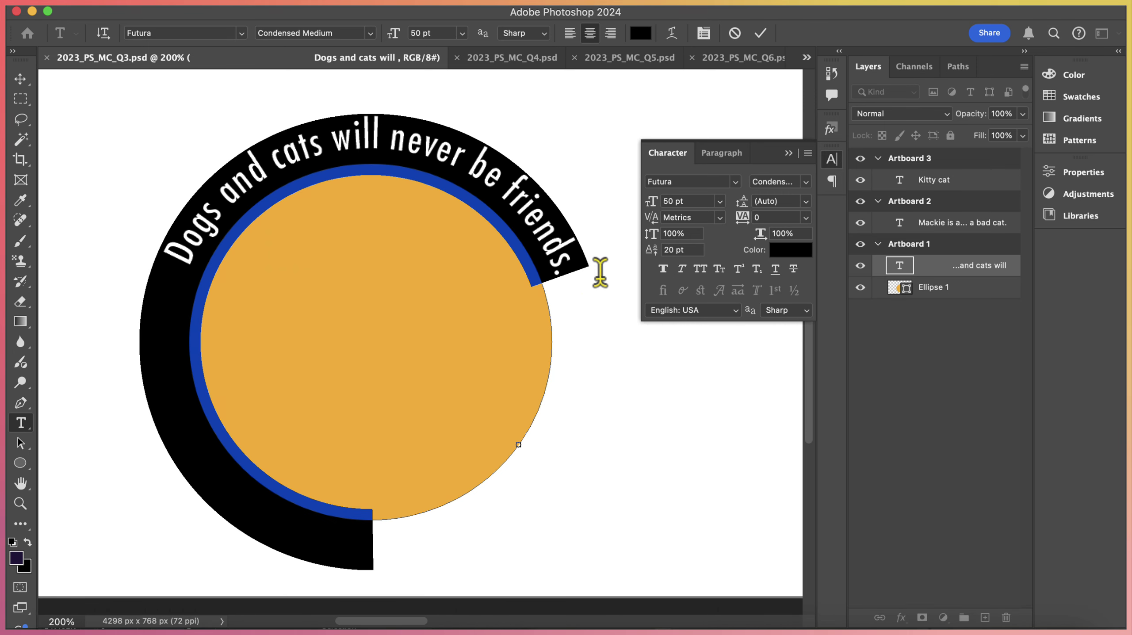
- Try a slightly higher baseline shift on the circular text, and restore it to 20 pt
{"action": "mouse_move", "coordinate": [653, 253]}
{"action": "left_mouse_down"}
{"action": "mouse_move", "coordinate": [603, 262]}
{"action": "mouse_move", "coordinate": [707, 255]}
{"action": "mouse_move", "coordinate": [656, 256]}
{"action": "left_mouse_up"}
{"action": "left_click", "coordinate": [682, 250]}
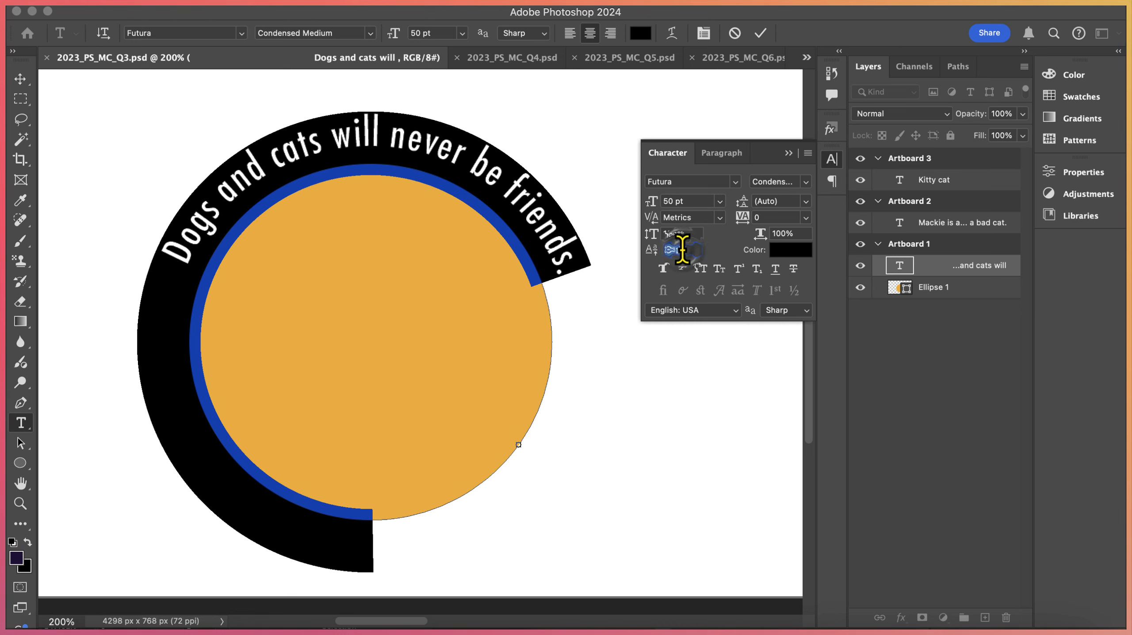
{"action": "type", "text": "20"}
{"action": "key", "text": "Return"}
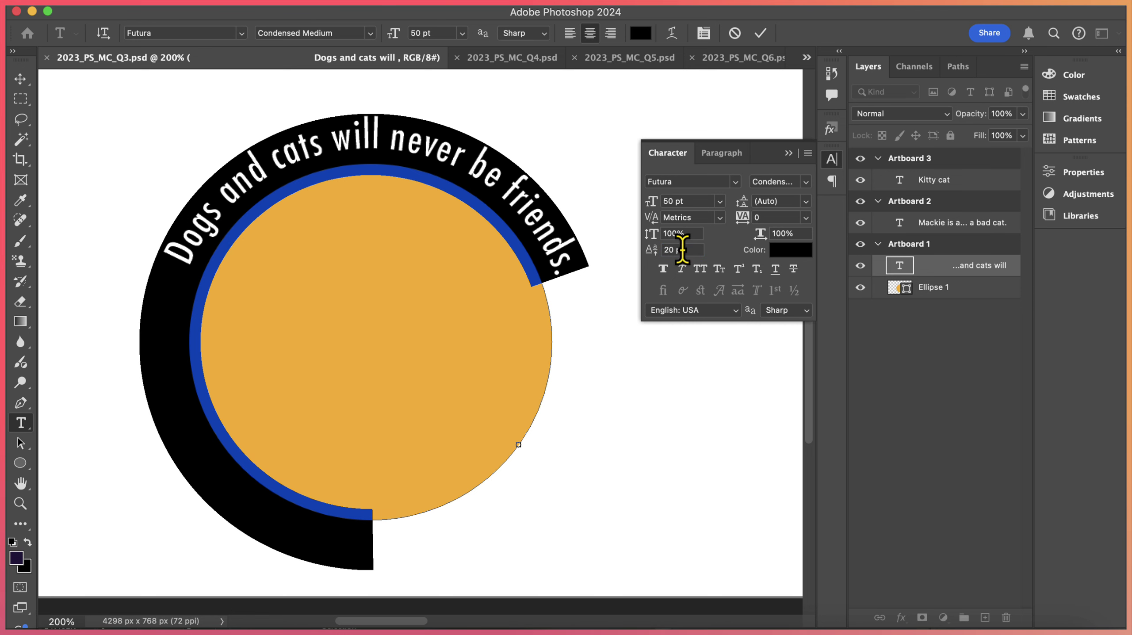
- Try leading values of 72 pt and 300 pt on the two-line "Mackie is a good dog. Simba is a bad cat." text
{"action": "left_click_drag", "start_coordinate": [681, 249], "coordinate": [228, 455]}
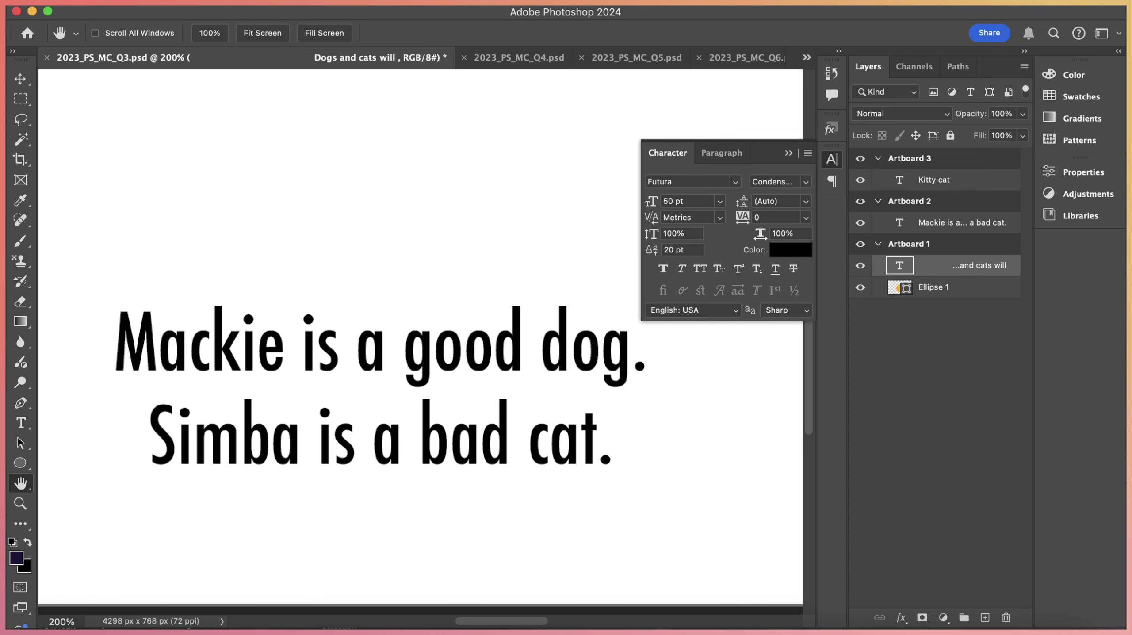
{"action": "key", "text": "t"}
{"action": "left_click", "coordinate": [362, 351]}
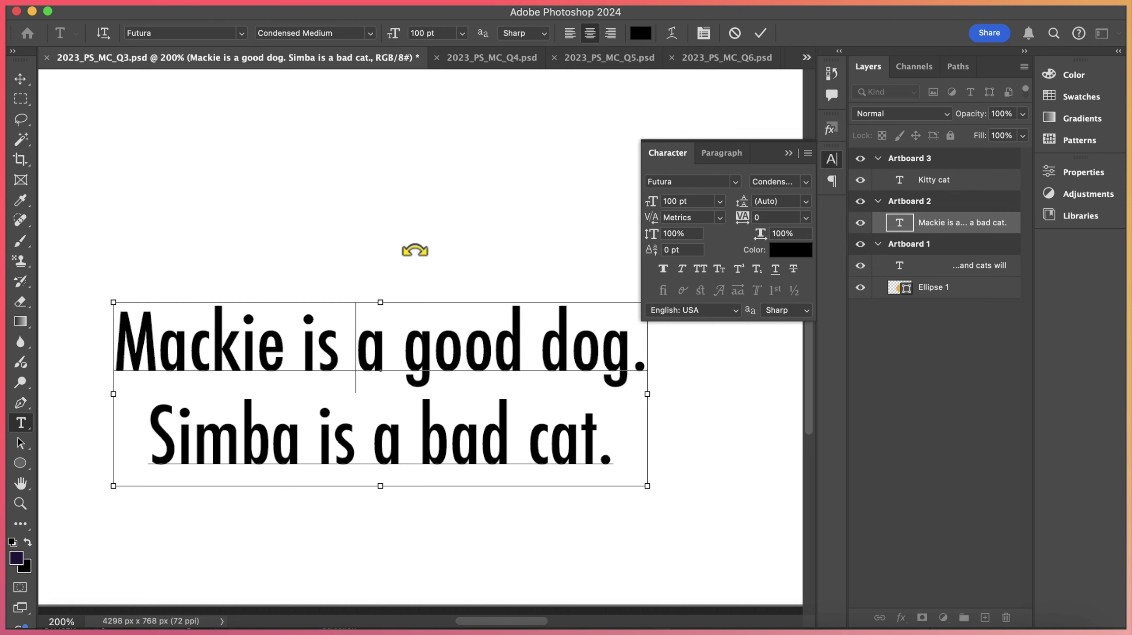
{"action": "key", "text": "super+a"}
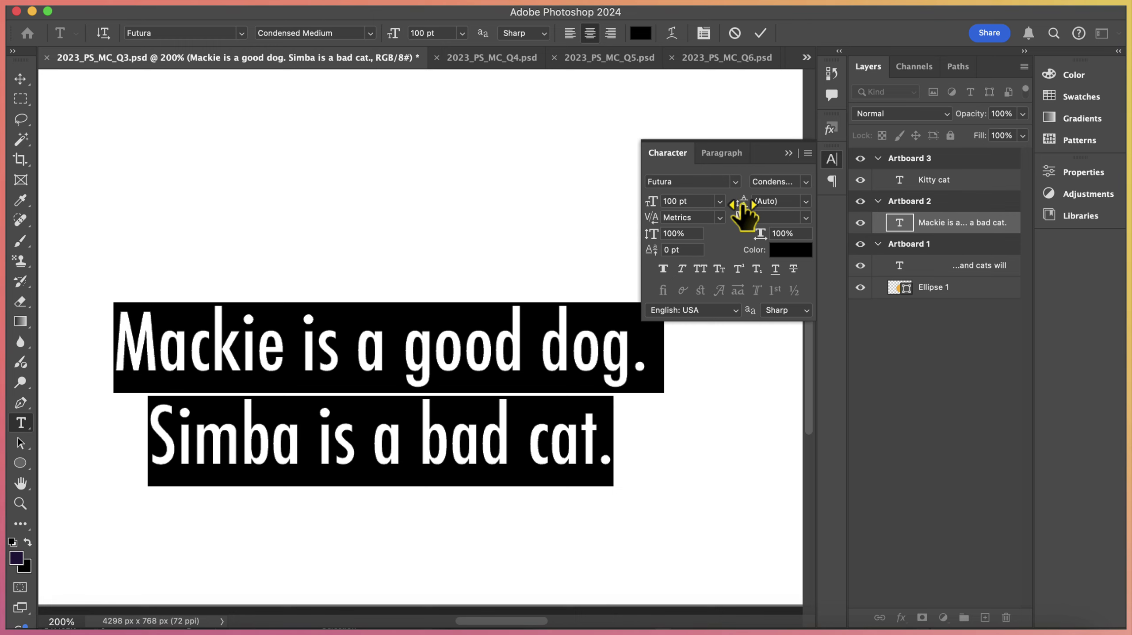
{"action": "left_click", "coordinate": [807, 202]}
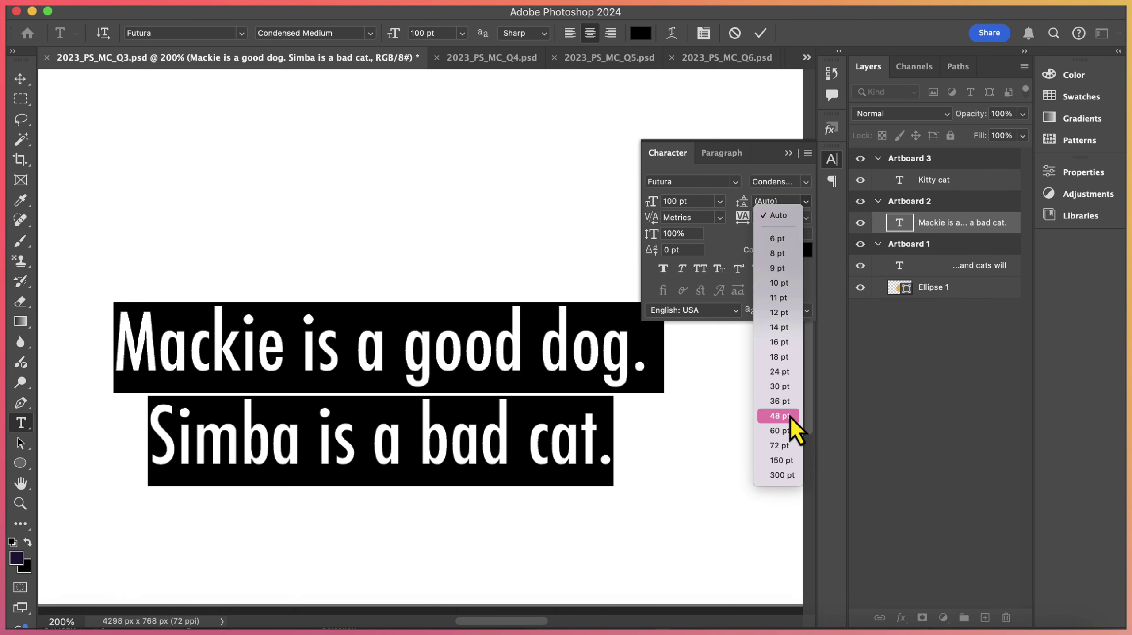
{"action": "left_click", "coordinate": [787, 450]}
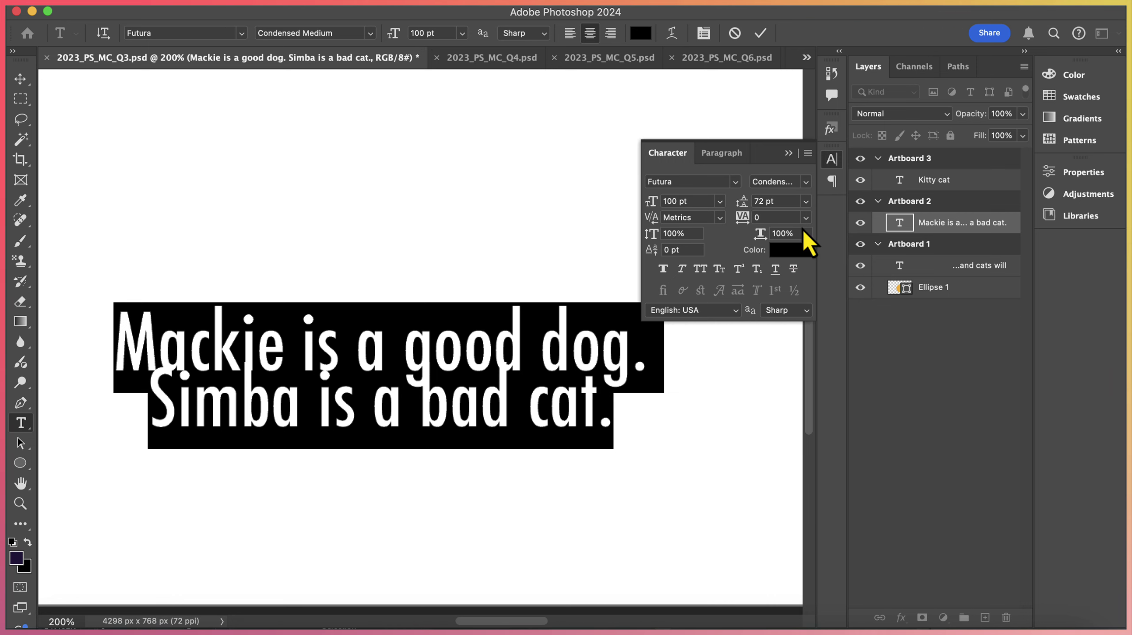
{"action": "left_click", "coordinate": [806, 202]}
{"action": "left_click", "coordinate": [783, 475]}
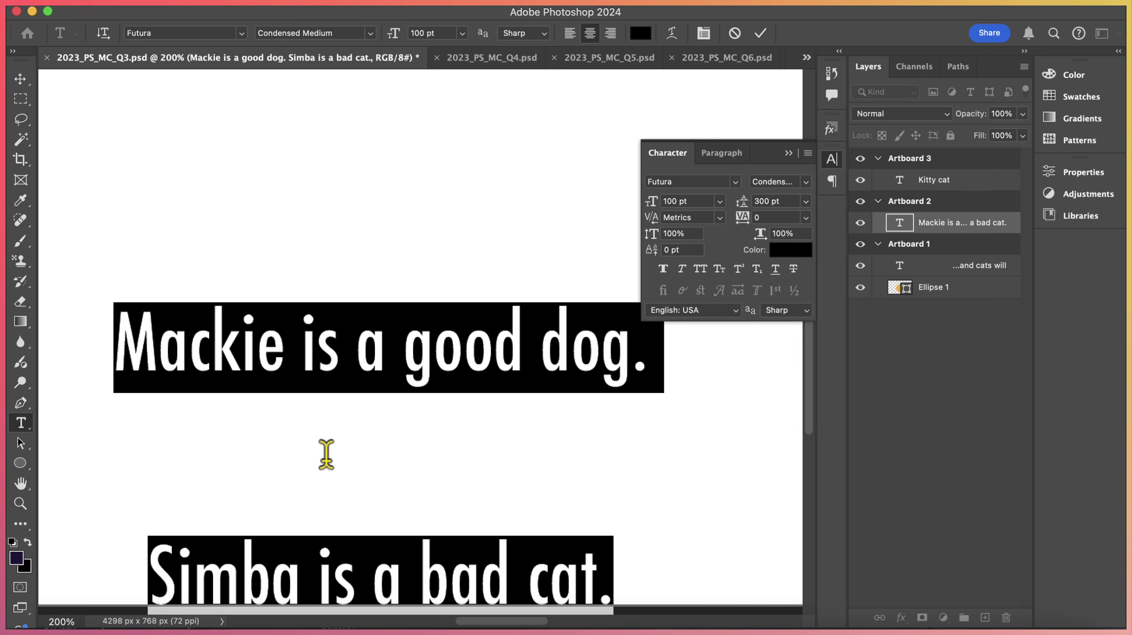
- Try a tight 60 pt leading on both lines of the "Mackie is a good dog. Simba is a bad cat." text
{"action": "left_click", "coordinate": [331, 421]}
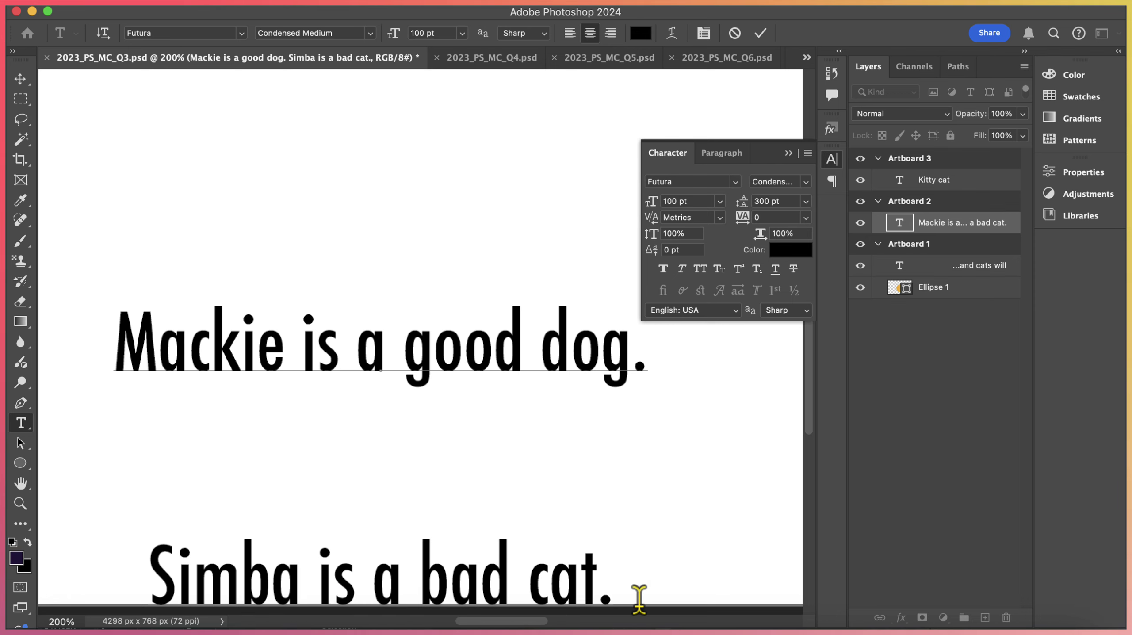
{"action": "key", "text": "super+a"}
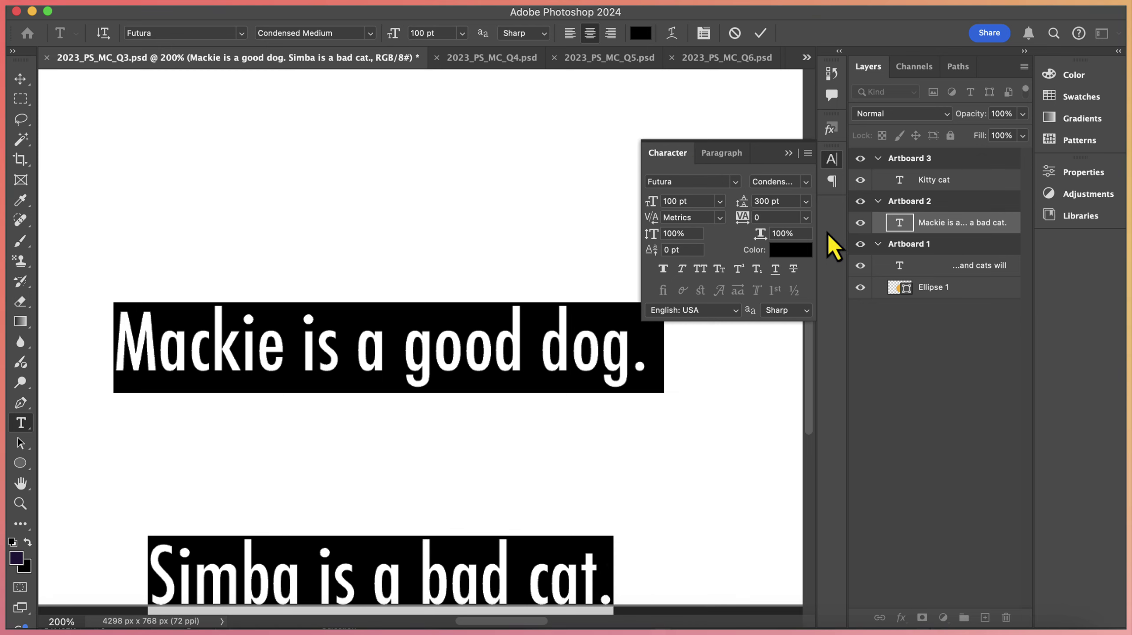
{"action": "left_click", "coordinate": [805, 202]}
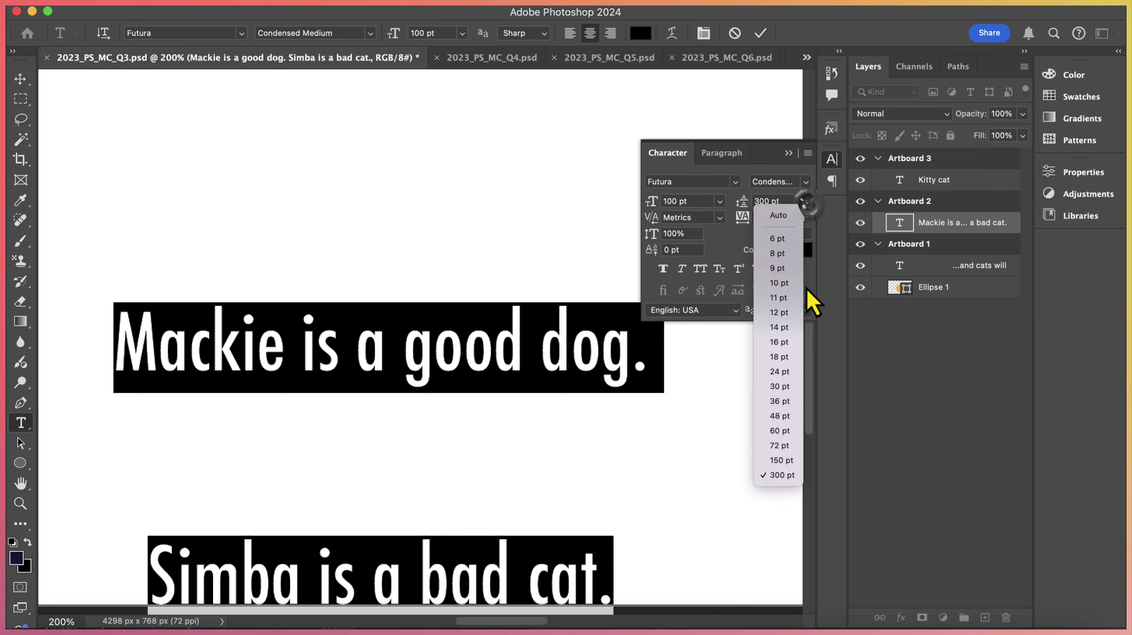
{"action": "left_click", "coordinate": [780, 434]}
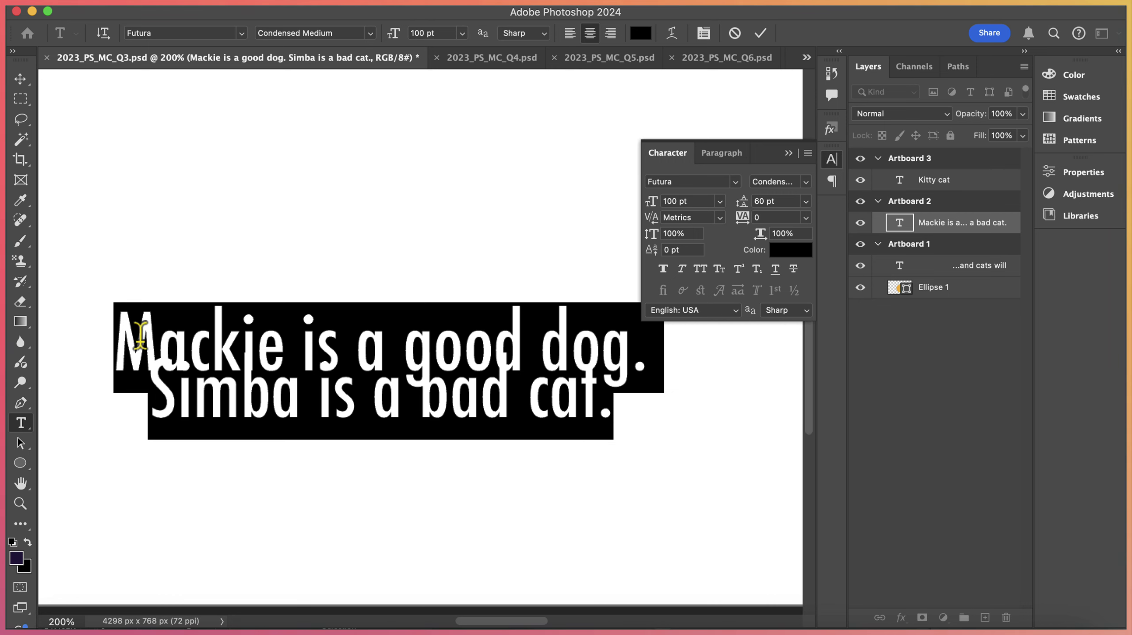
- Restore the leading of the whole two-line dog and cat text to Auto
{"action": "left_click", "coordinate": [412, 376]}
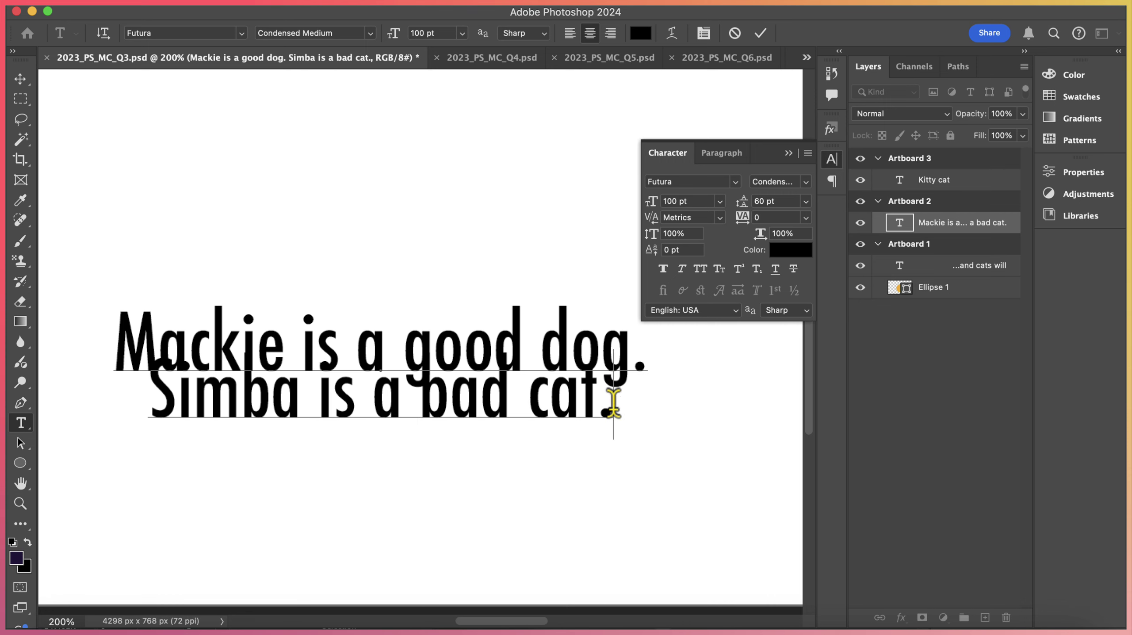
{"action": "left_click_drag", "start_coordinate": [602, 391], "coordinate": [51, 320]}
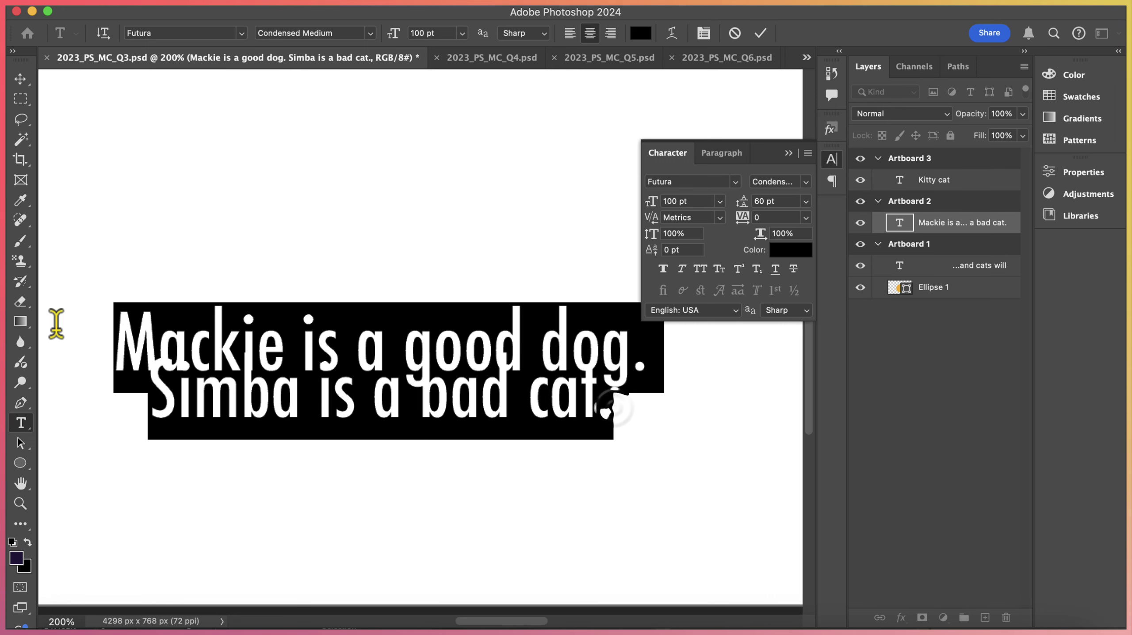
{"action": "left_click", "coordinate": [806, 203]}
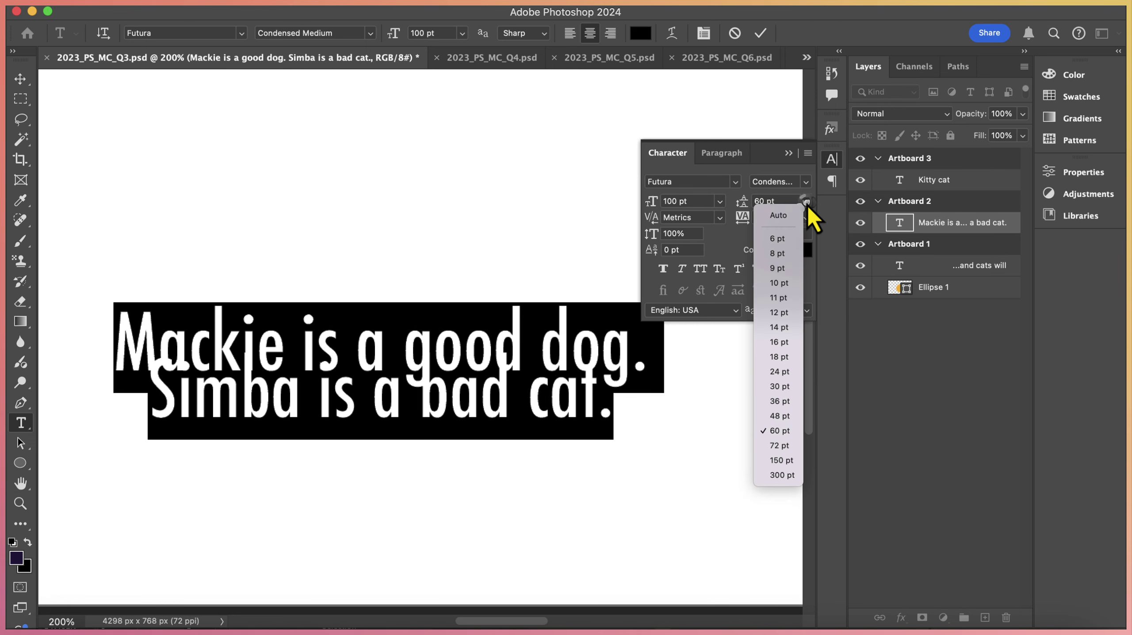
{"action": "left_click", "coordinate": [778, 216]}
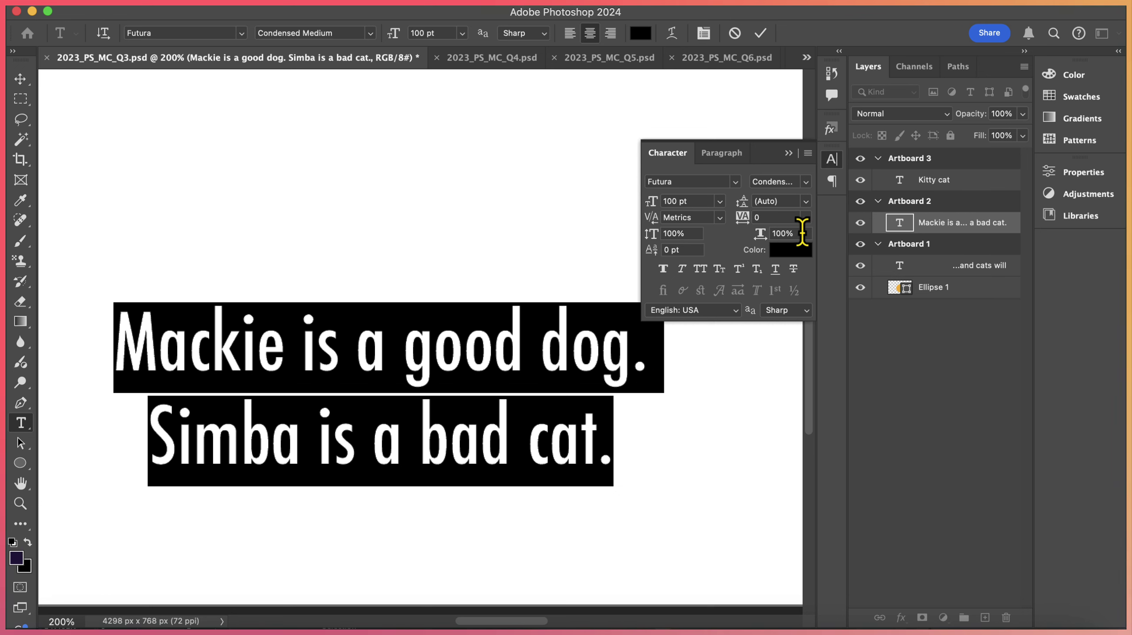
{"action": "left_click", "coordinate": [598, 443]}
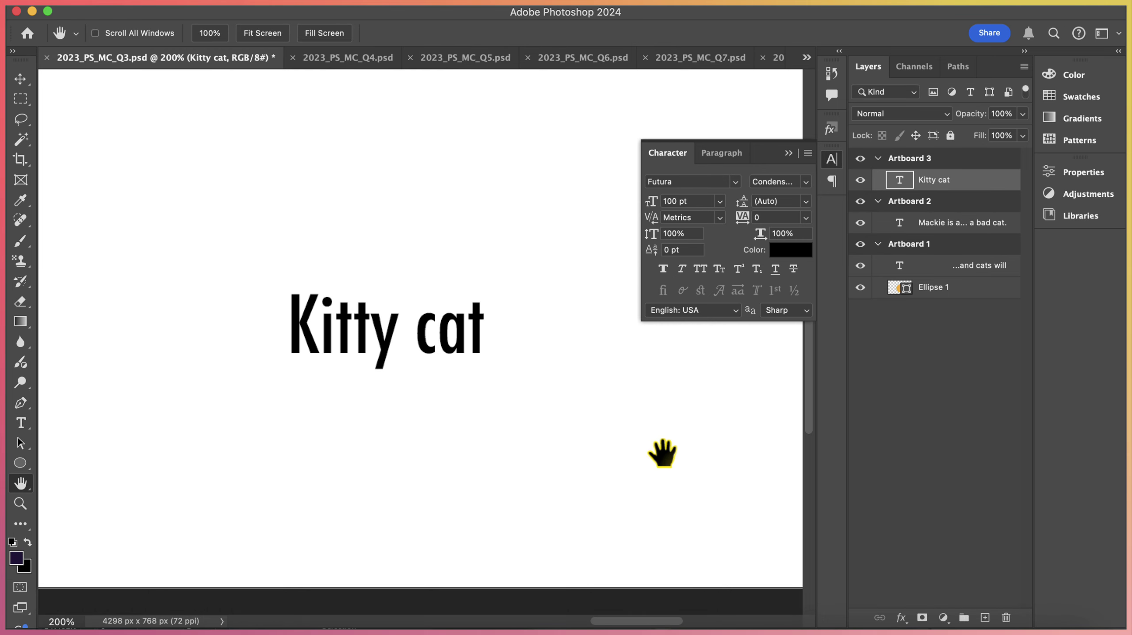
- Delete the word "cat" from the "Kitty cat" text on Artboard 3, leaving "Kitty"
{"action": "left_click", "coordinate": [20, 422]}
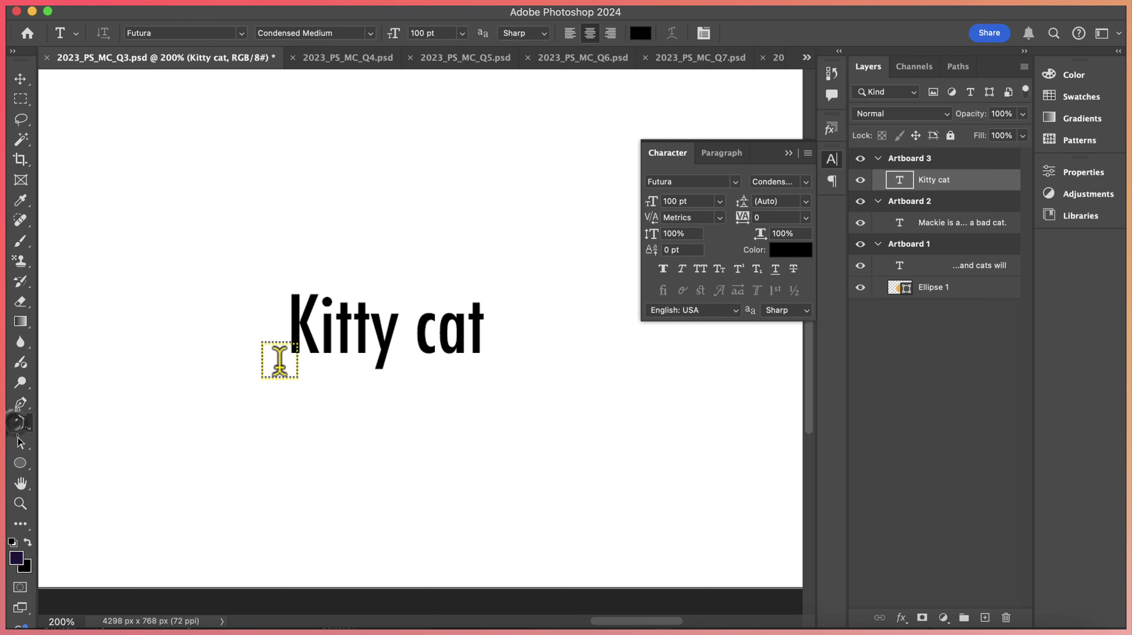
{"action": "left_click", "coordinate": [357, 340]}
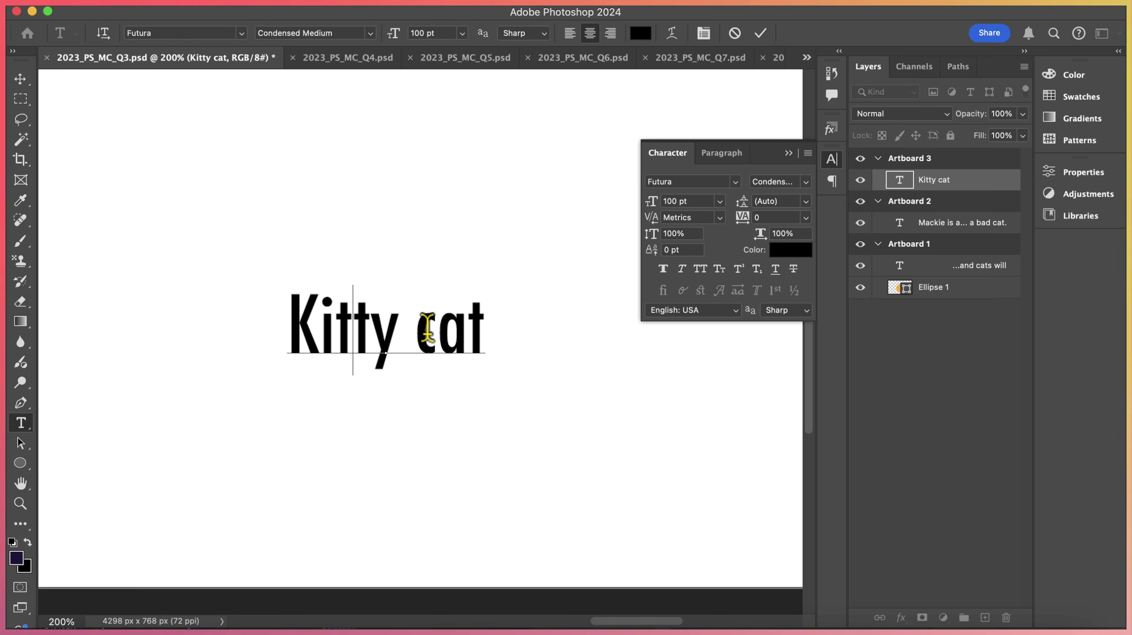
{"action": "left_click", "coordinate": [478, 331]}
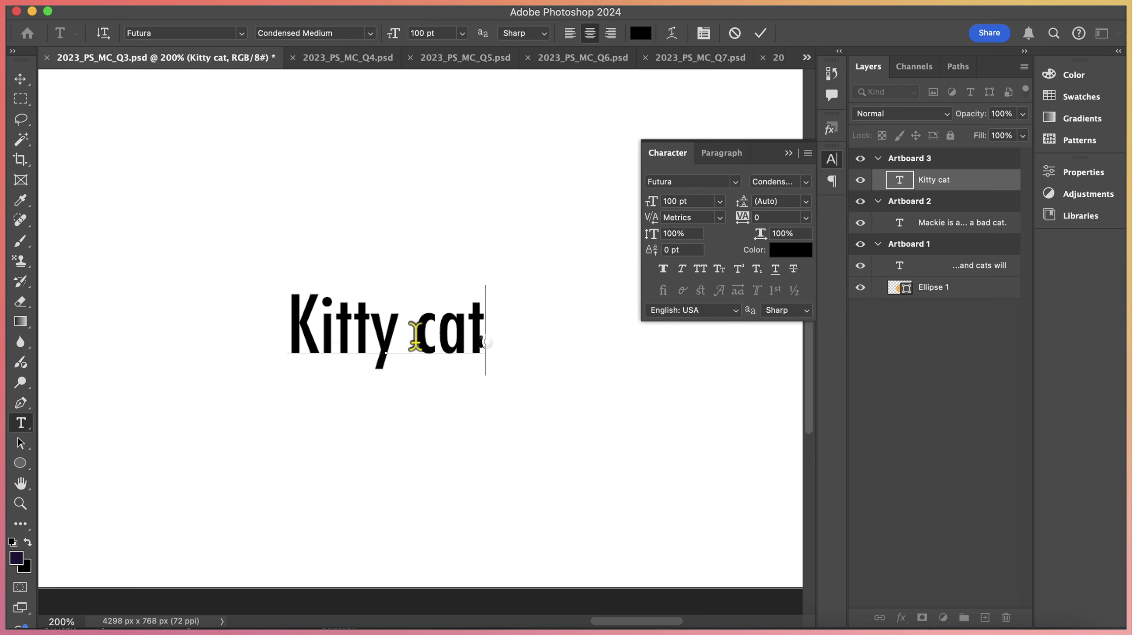
{"action": "left_click", "coordinate": [400, 337], "text": "shift"}
{"action": "key", "text": "BackSpace"}
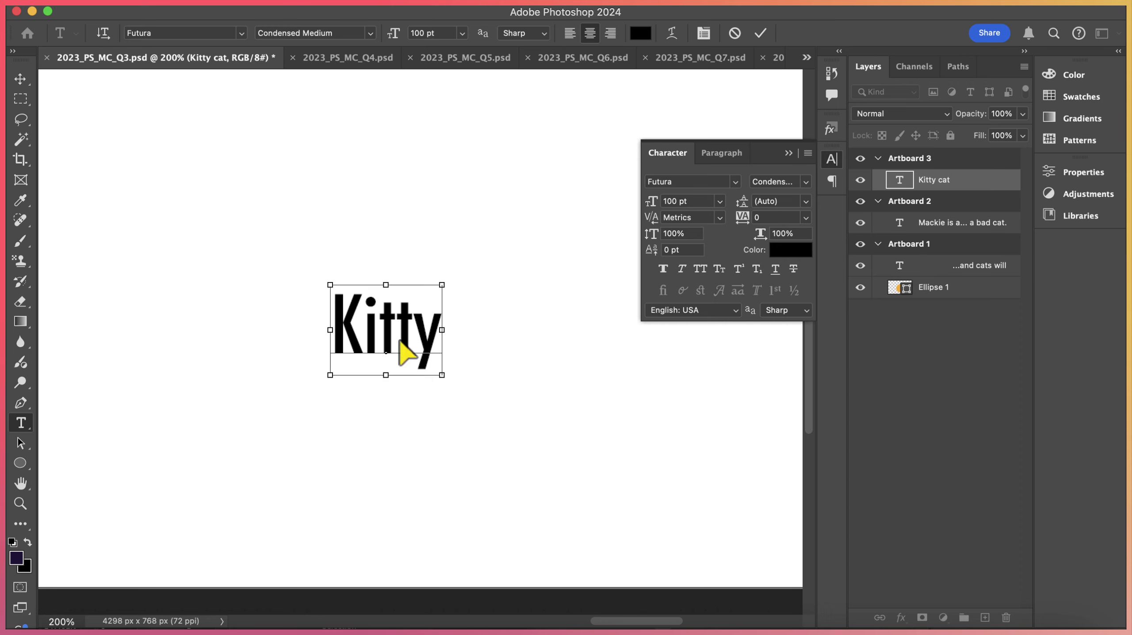
- Try widening the tracking of the entire word "Kitty" to 200 and up to 1000
{"action": "key", "text": "super+a"}
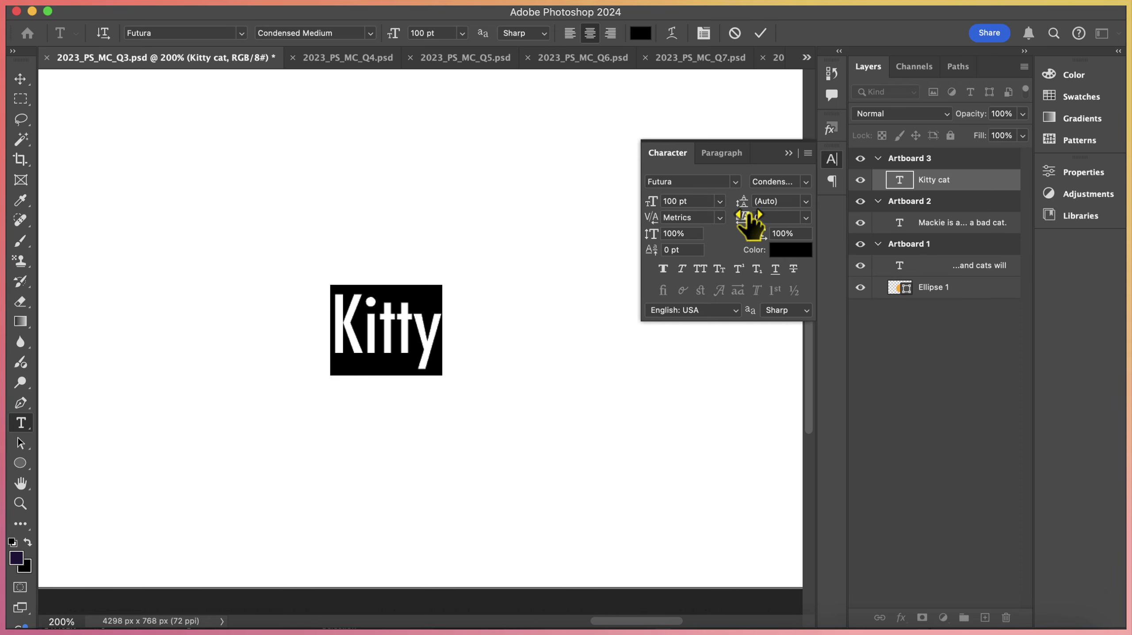
{"action": "left_click", "coordinate": [806, 218]}
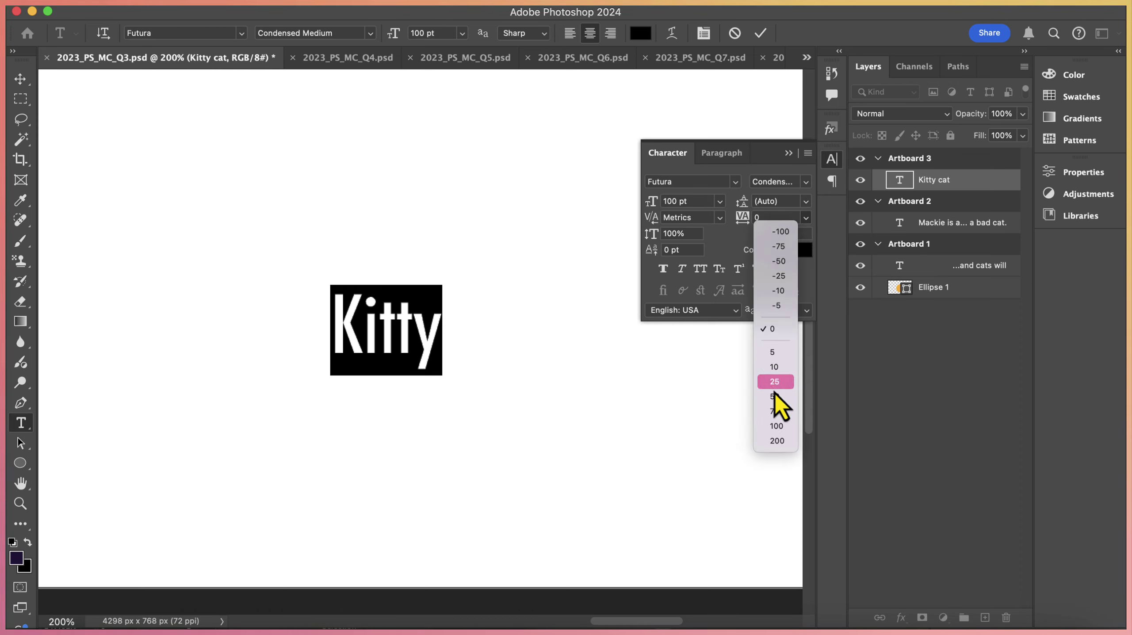
{"action": "left_click", "coordinate": [776, 440]}
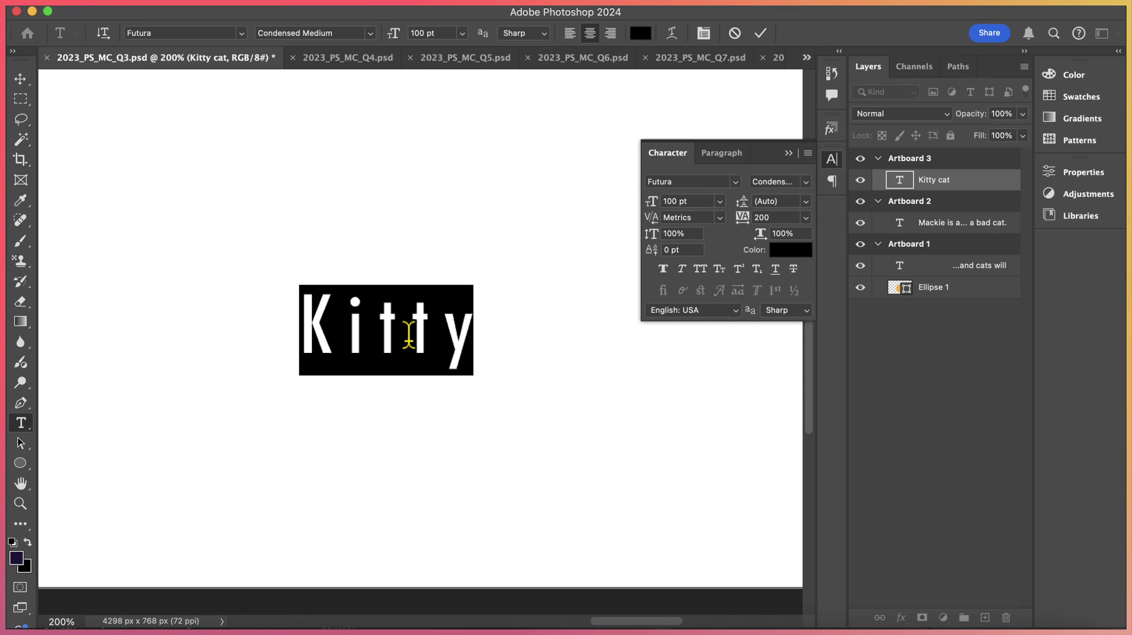
{"action": "left_click", "coordinate": [468, 322]}
{"action": "left_click_drag", "start_coordinate": [469, 328], "coordinate": [312, 329]}
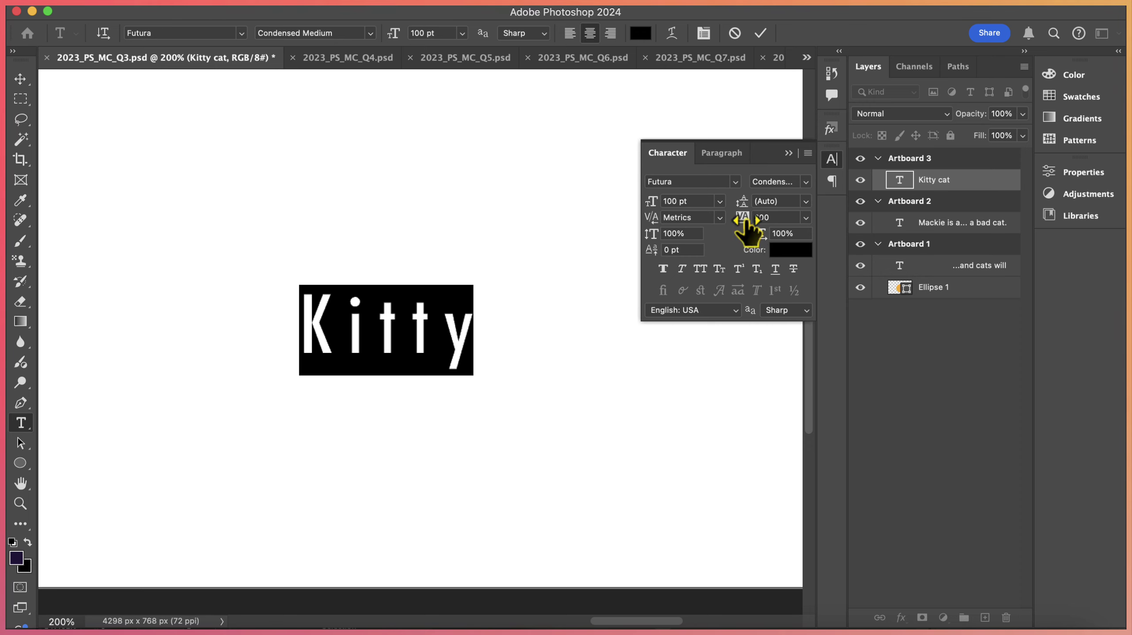
{"action": "left_click_drag", "start_coordinate": [746, 222], "coordinate": [779, 225]}
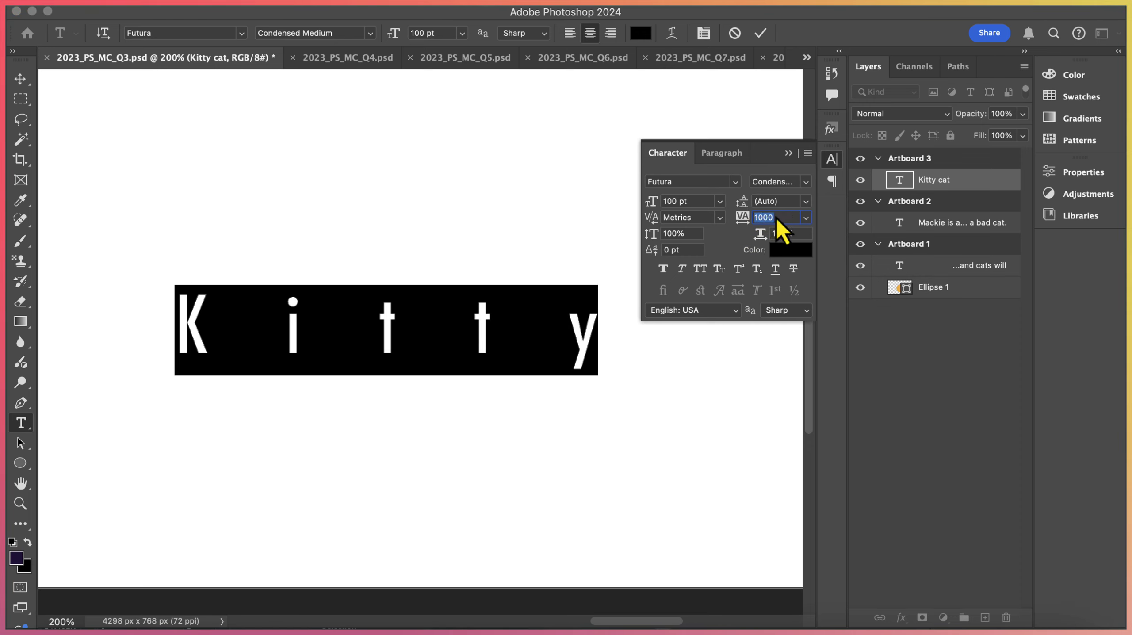
- Try tracking values of -100 and 100 on the entire word "Kitty"
{"action": "left_click", "coordinate": [392, 308]}
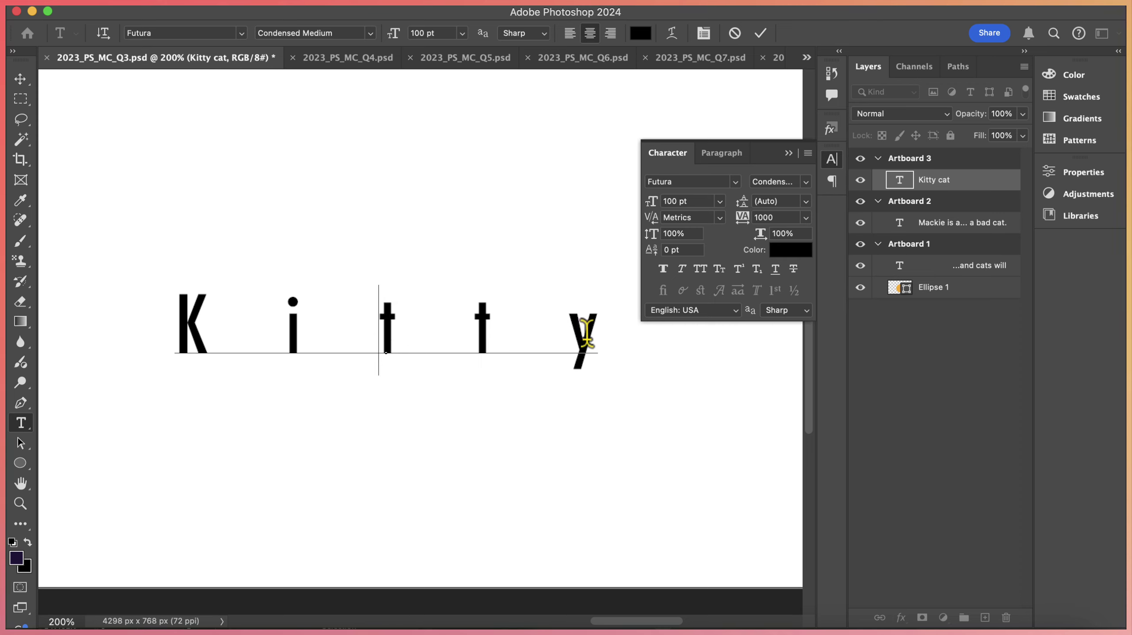
{"action": "double_click", "coordinate": [544, 333]}
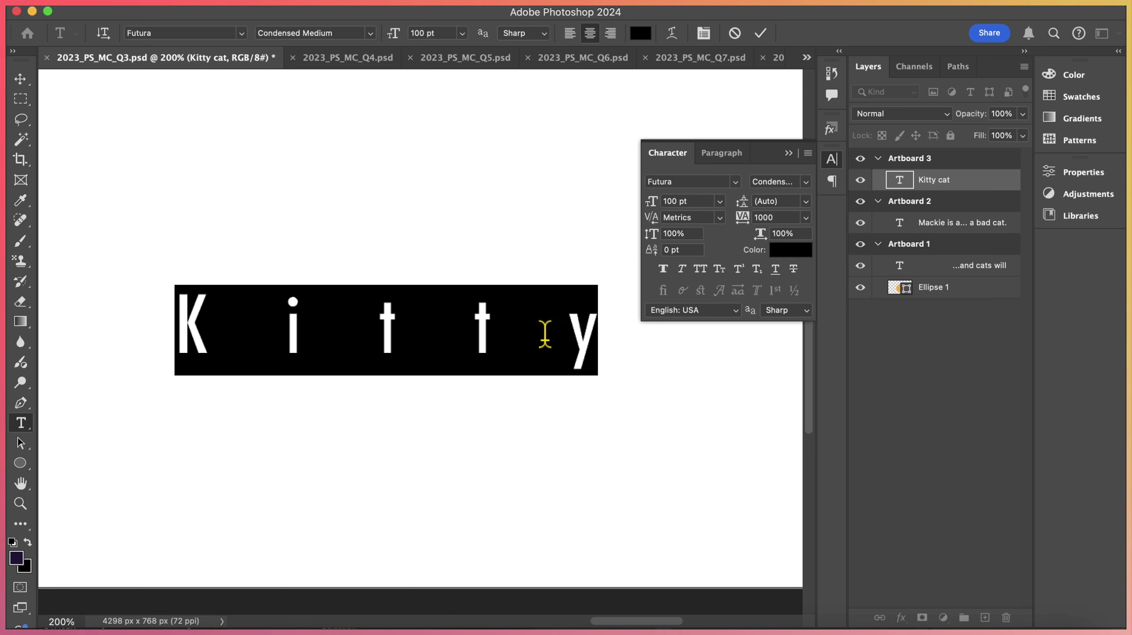
{"action": "left_click_drag", "start_coordinate": [741, 217], "coordinate": [704, 227]}
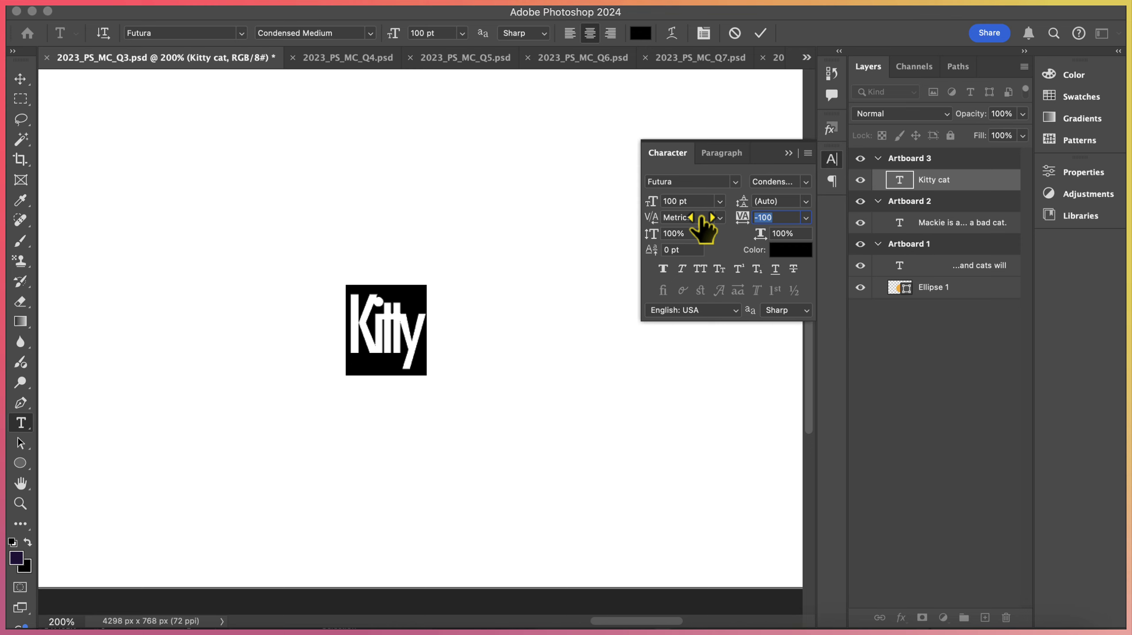
{"action": "left_click", "coordinate": [806, 218]}
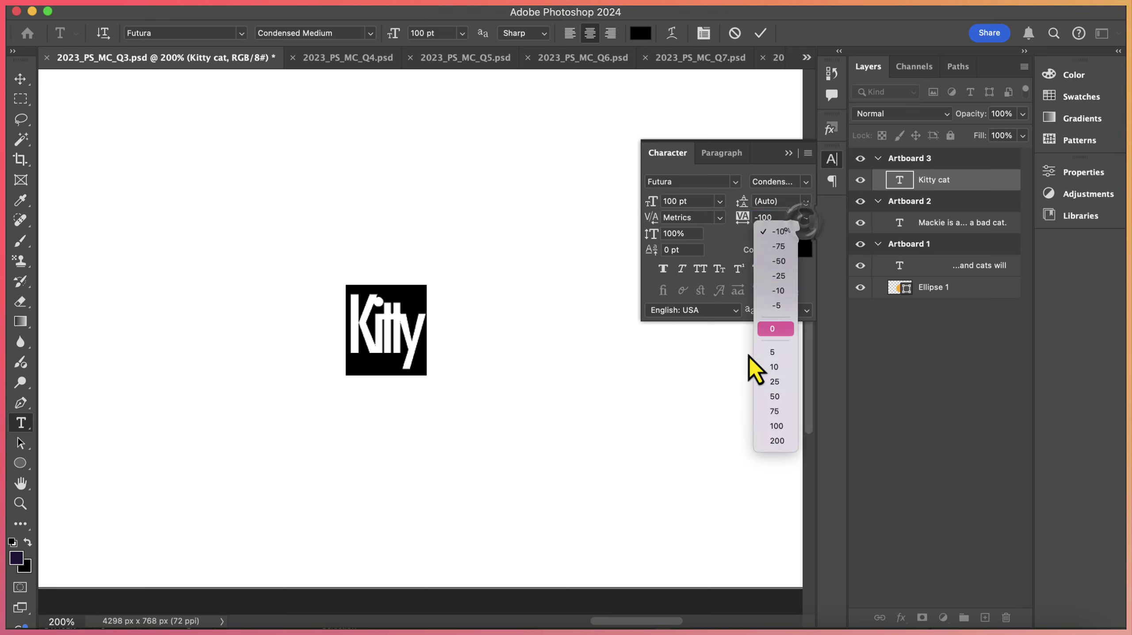
{"action": "left_click", "coordinate": [774, 431]}
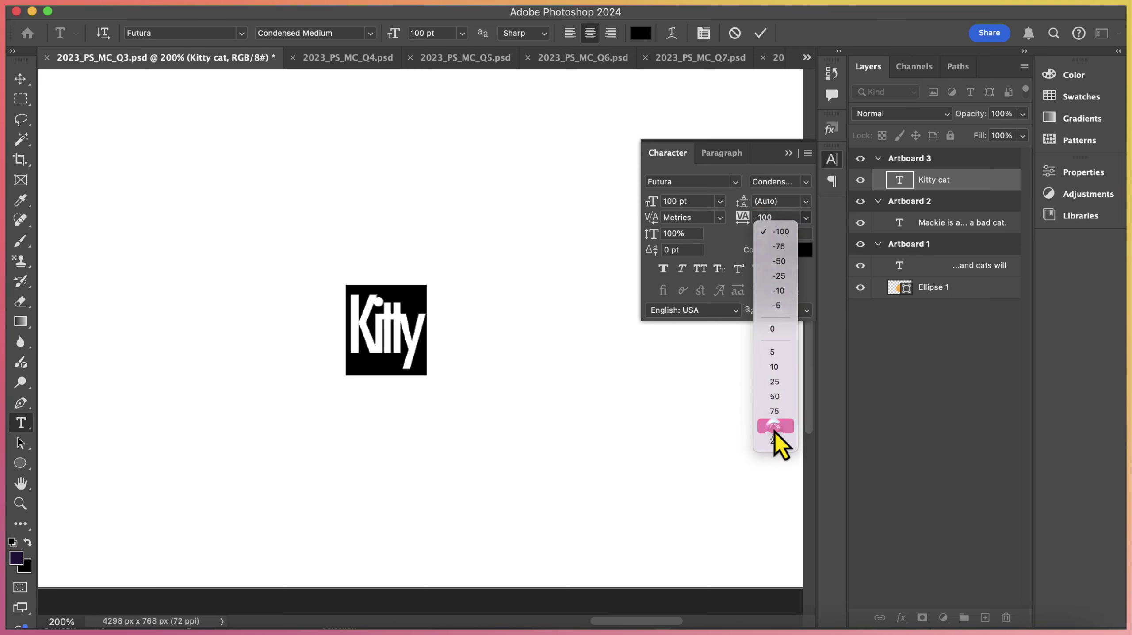
- Reset the tracking of the entire word "Kitty" to 0
{"action": "left_click", "coordinate": [407, 358]}
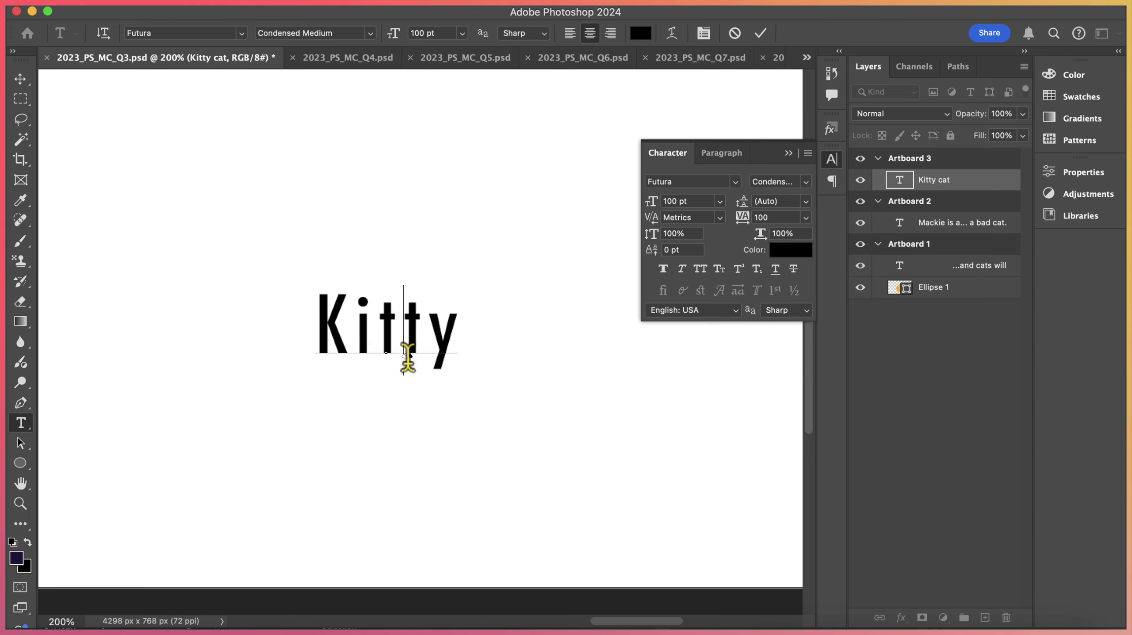
{"action": "left_click", "coordinate": [452, 336]}
{"action": "left_click_drag", "start_coordinate": [452, 336], "coordinate": [304, 321]}
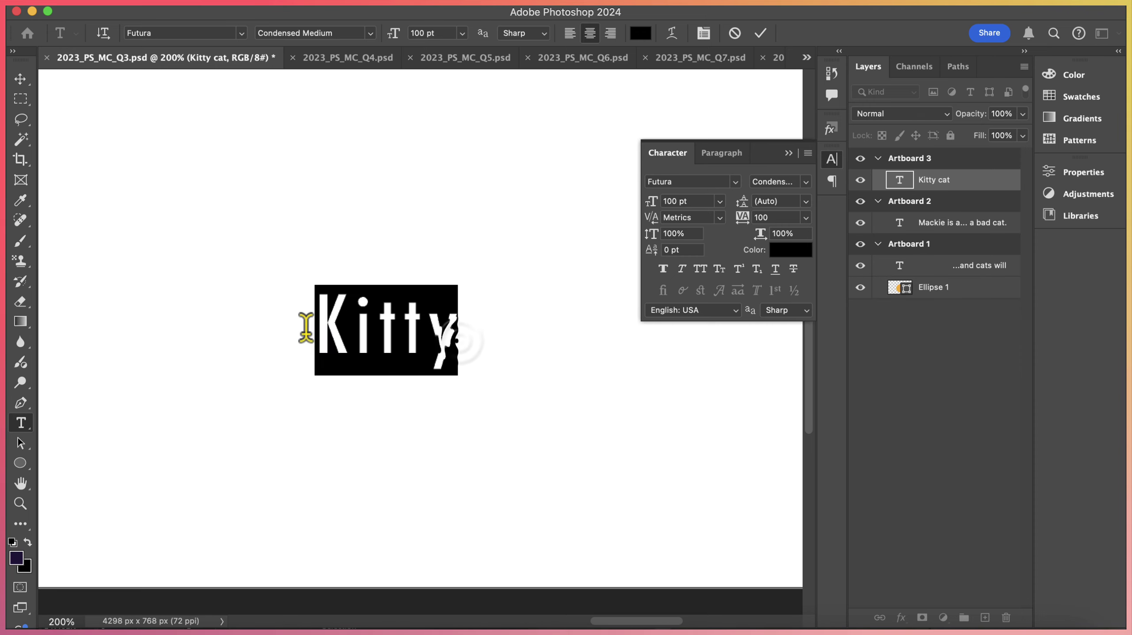
{"action": "left_click", "coordinate": [804, 223]}
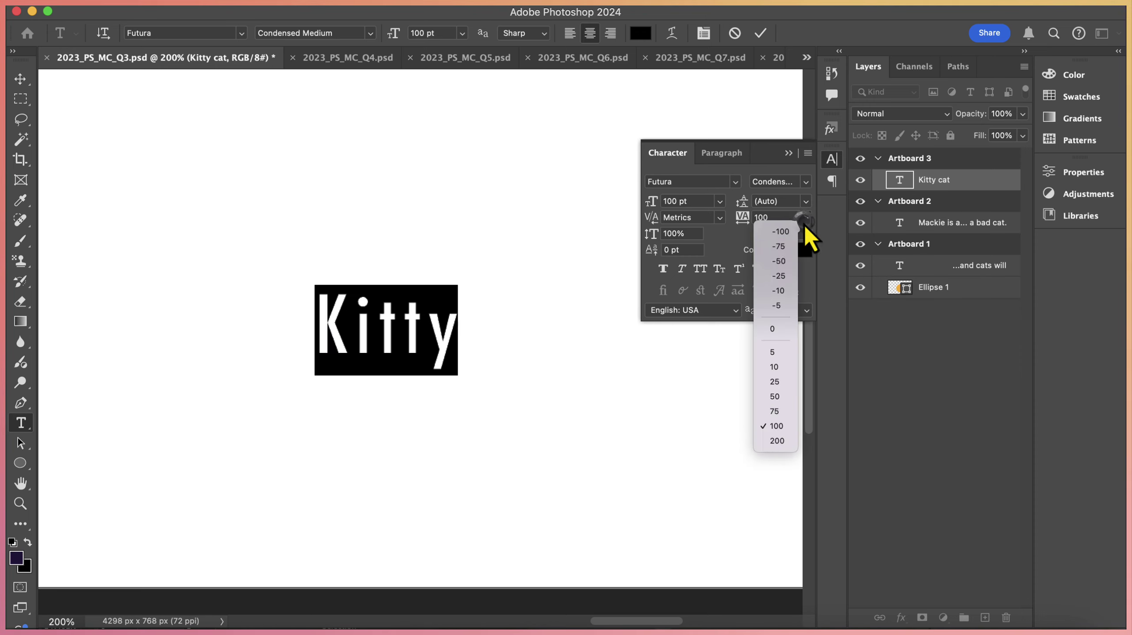
{"action": "left_click", "coordinate": [772, 329]}
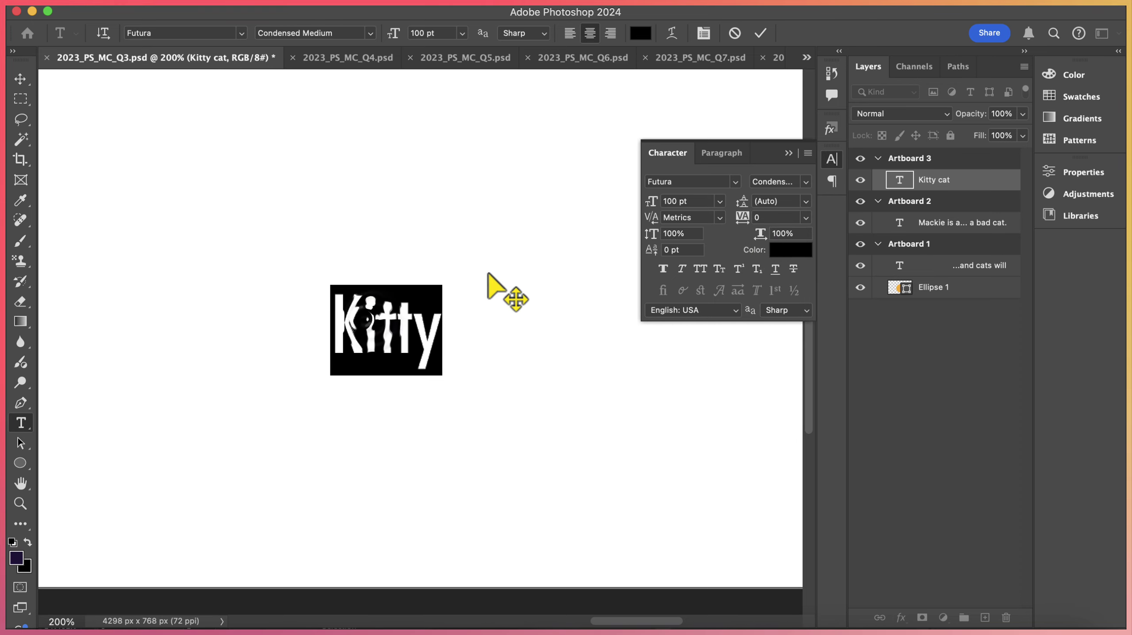
- Increase the kerning between the letters "K" and "i" in "Kitty"
{"action": "left_click", "coordinate": [363, 338]}
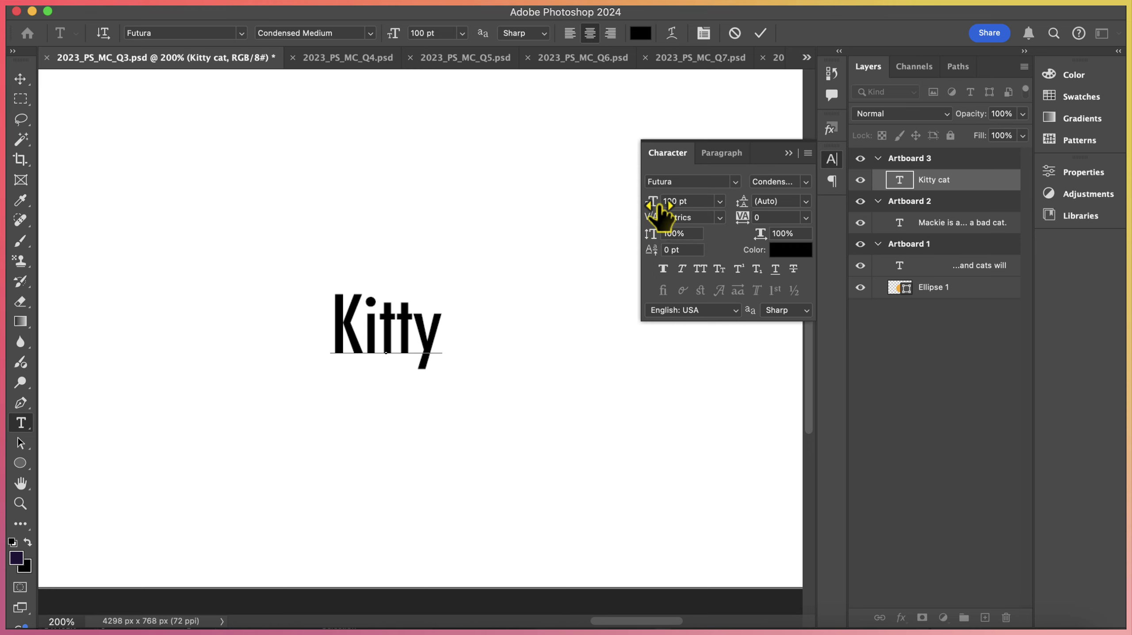
{"action": "left_click_drag", "start_coordinate": [650, 219], "coordinate": [701, 218]}
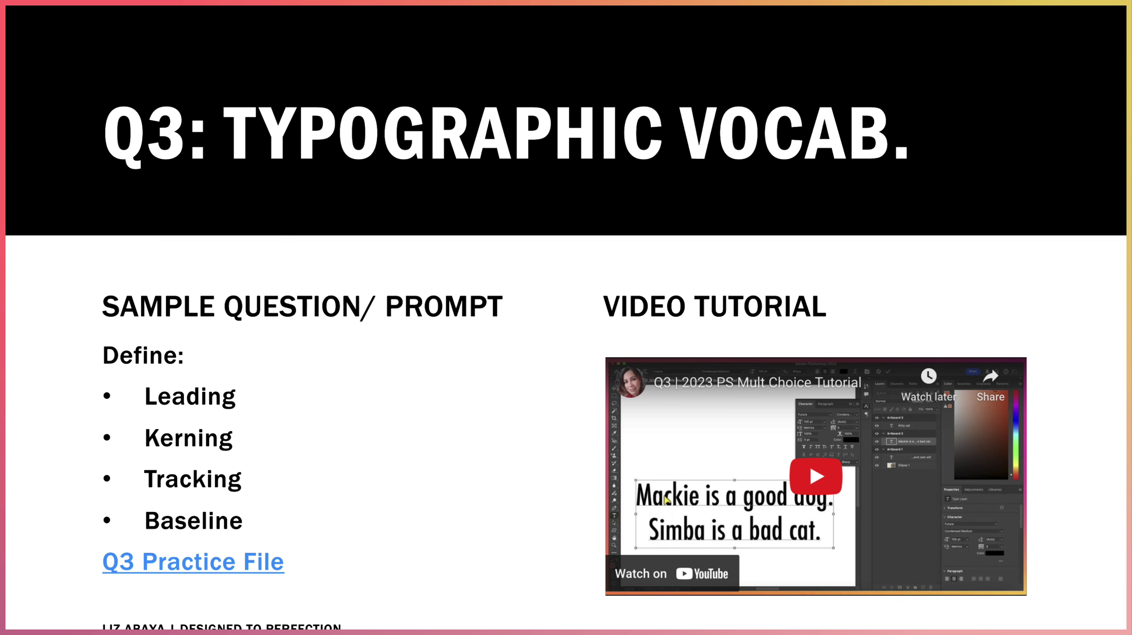
{"action": "key", "text": "Right"}
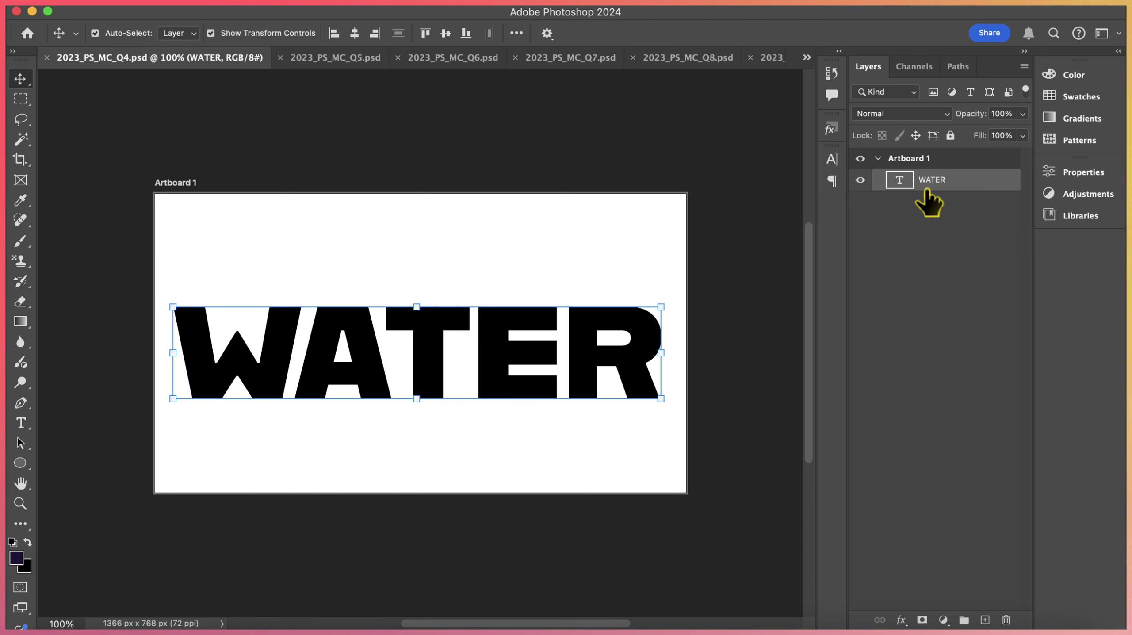
- Add a Pattern Overlay to the WATER text layer using the dark blue pattern from the Water group, scaled to 85%
{"action": "left_click", "coordinate": [901, 619]}
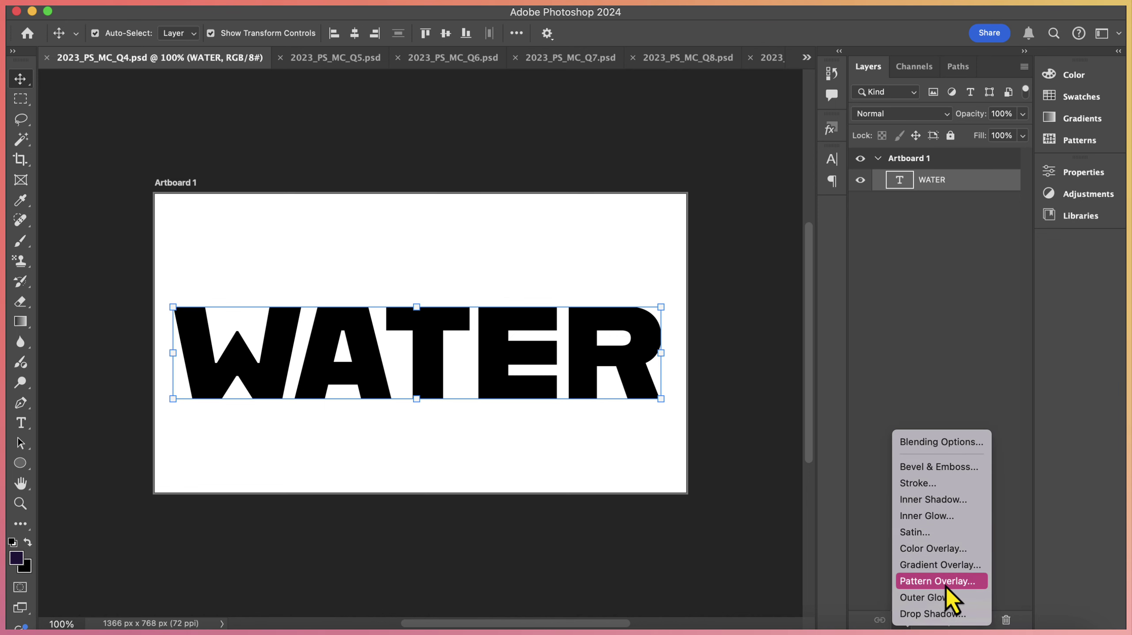
{"action": "left_click", "coordinate": [946, 585]}
{"action": "left_click", "coordinate": [833, 299]}
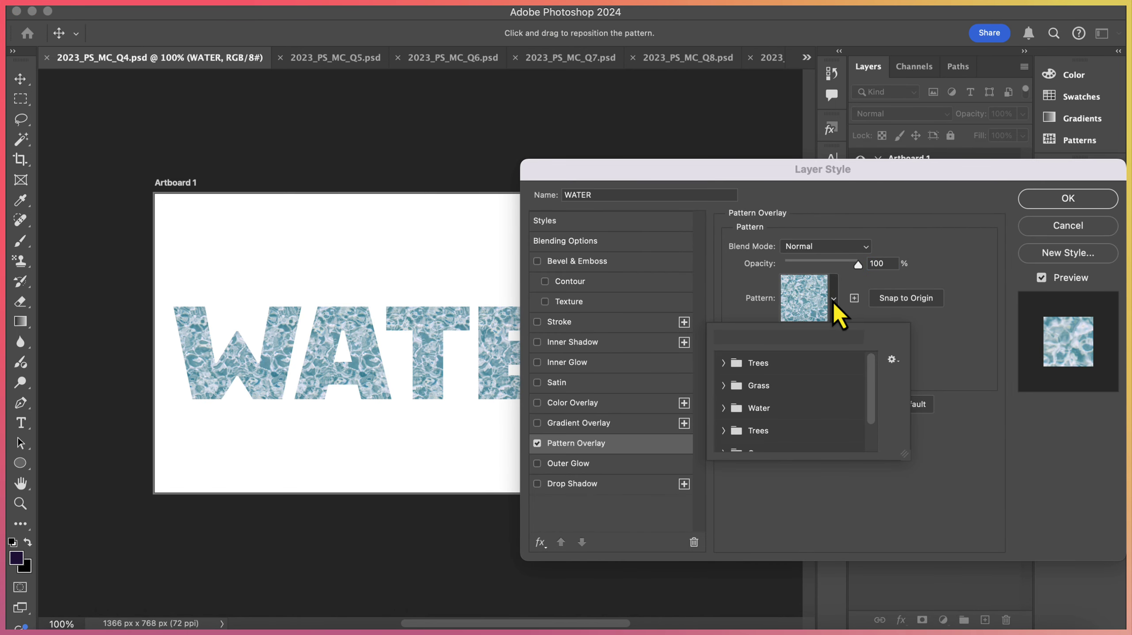
{"action": "left_click_drag", "start_coordinate": [873, 390], "coordinate": [874, 349]}
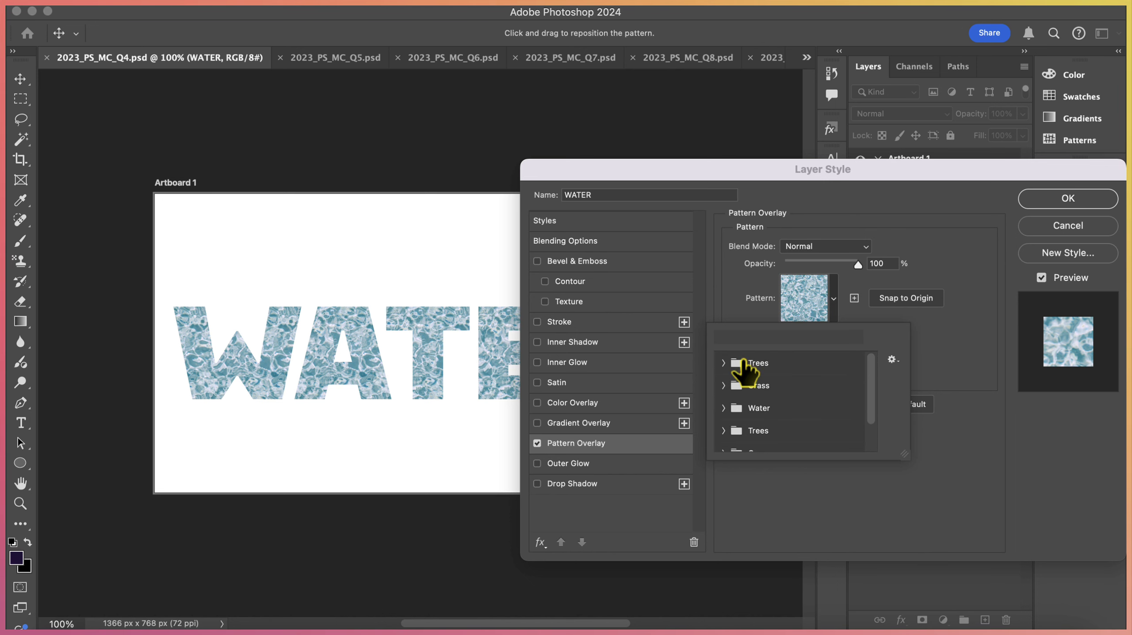
{"action": "left_click", "coordinate": [723, 408]}
{"action": "left_click_drag", "start_coordinate": [872, 386], "coordinate": [872, 403]}
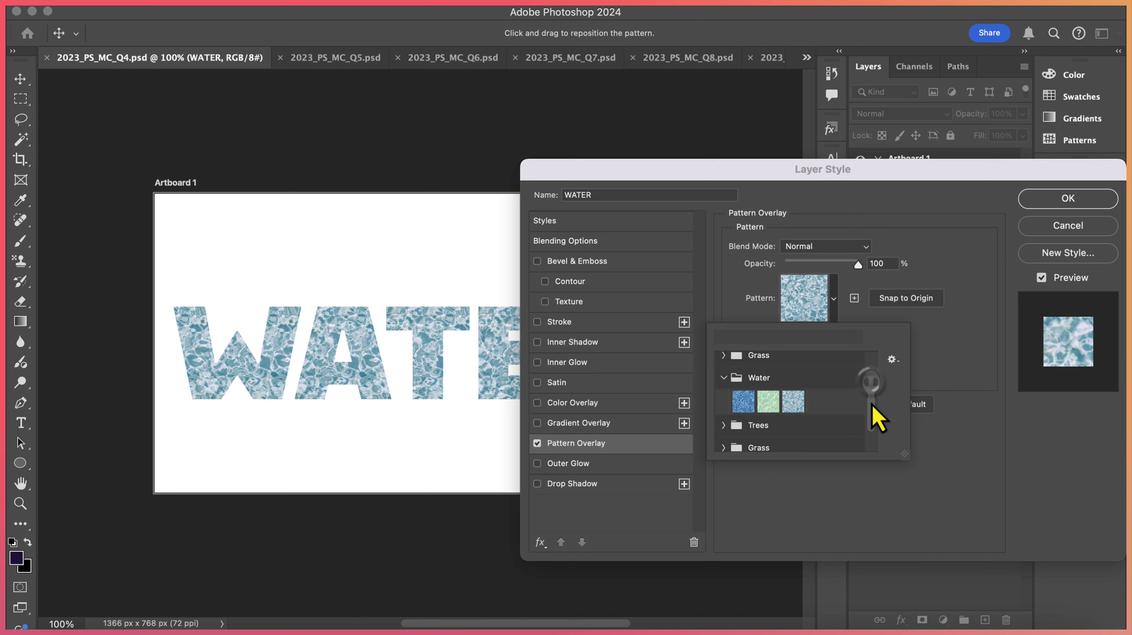
{"action": "left_click", "coordinate": [767, 400]}
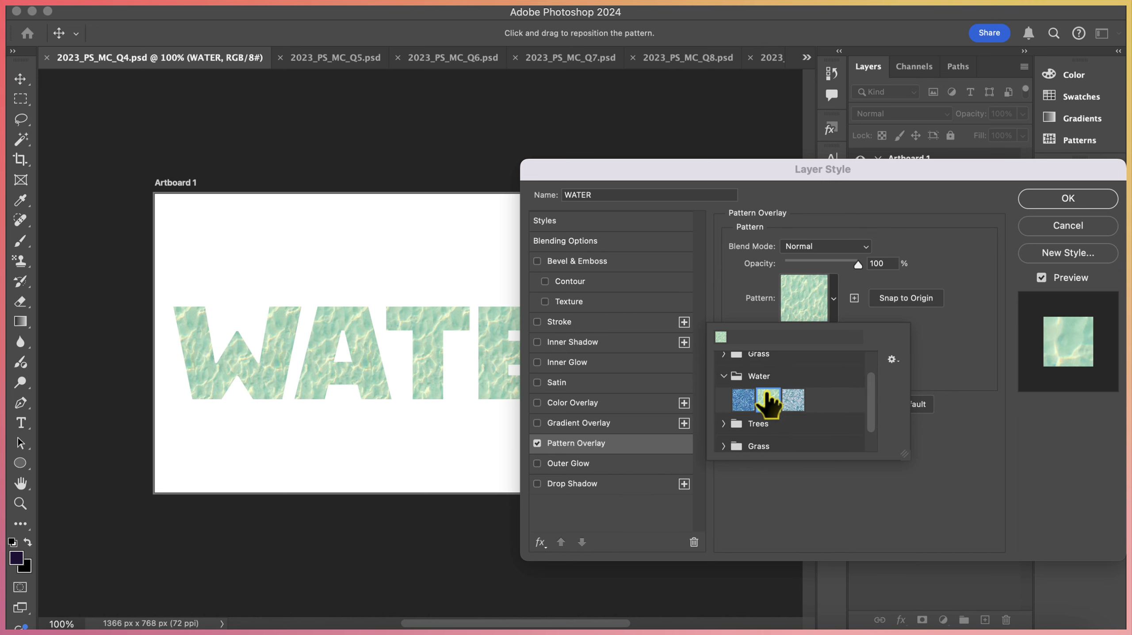
{"action": "double_click", "coordinate": [744, 400]}
{"action": "left_click_drag", "start_coordinate": [794, 368], "coordinate": [817, 368]}
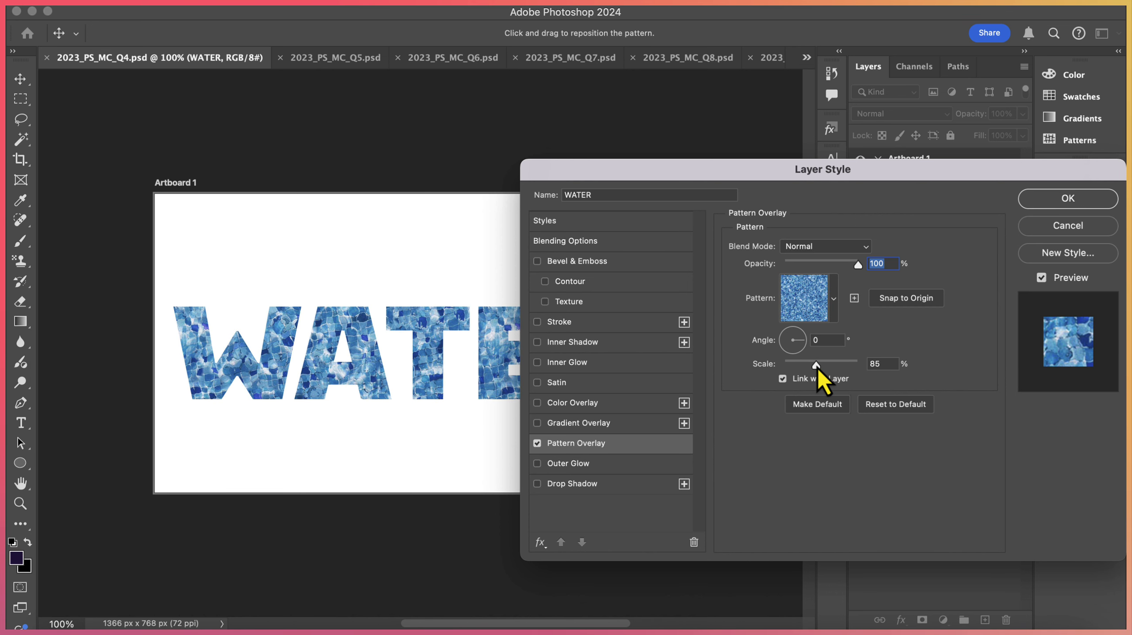
{"action": "key", "text": "Return"}
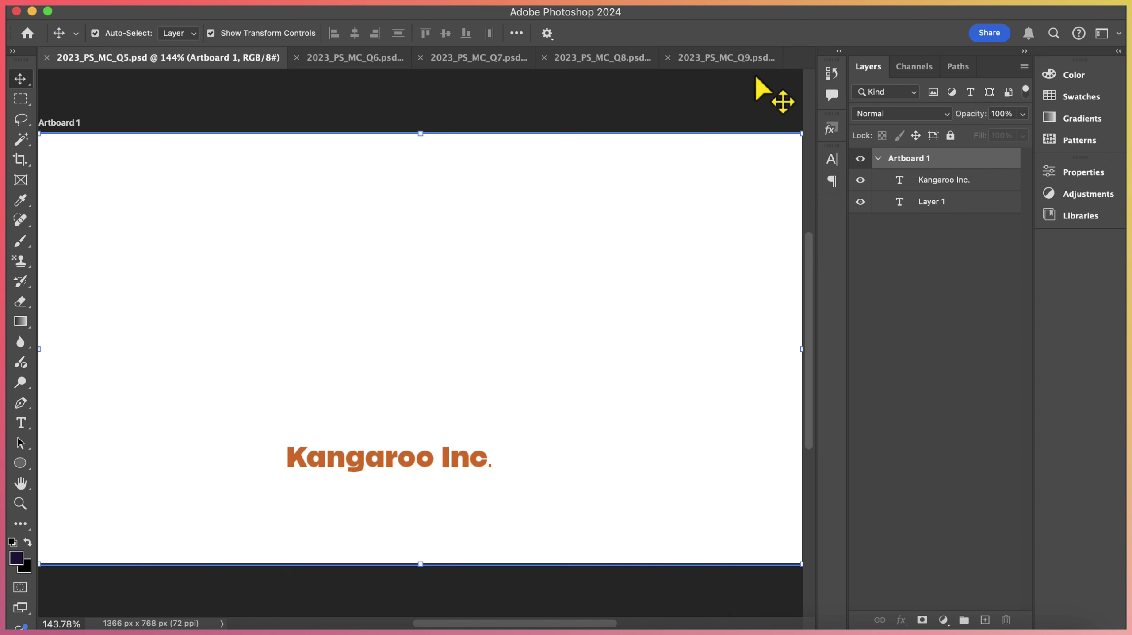
- Draw the kangaroo custom shape from Wild Animals, about 464 by 368 px, just above the "Kangaroo Inc." text
{"action": "left_click", "coordinate": [942, 178]}
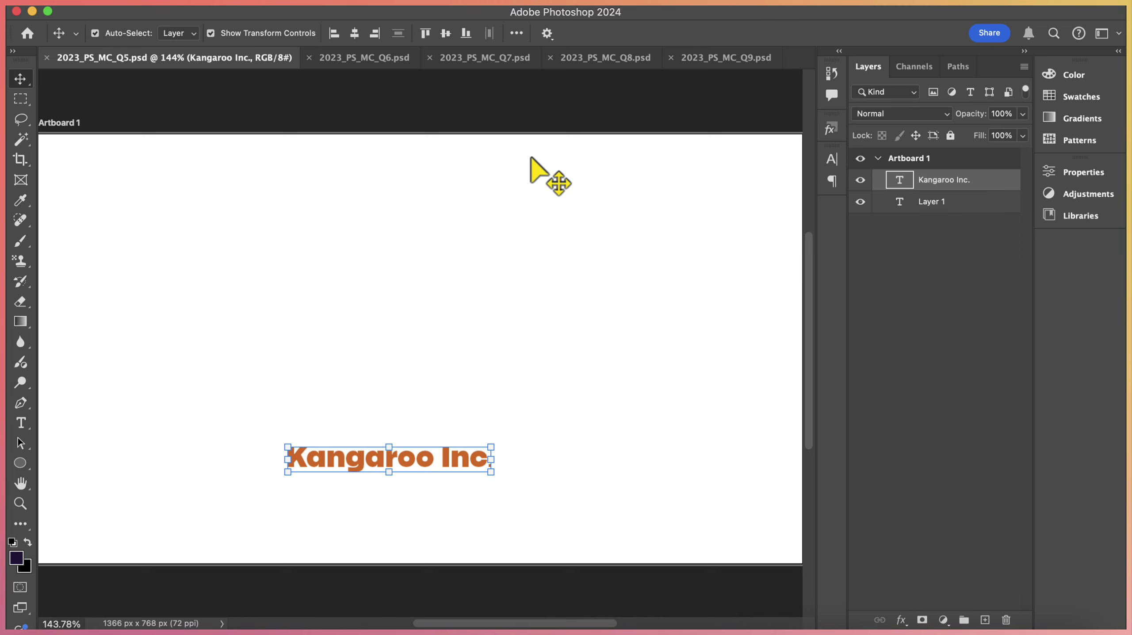
{"action": "left_click", "coordinate": [18, 469]}
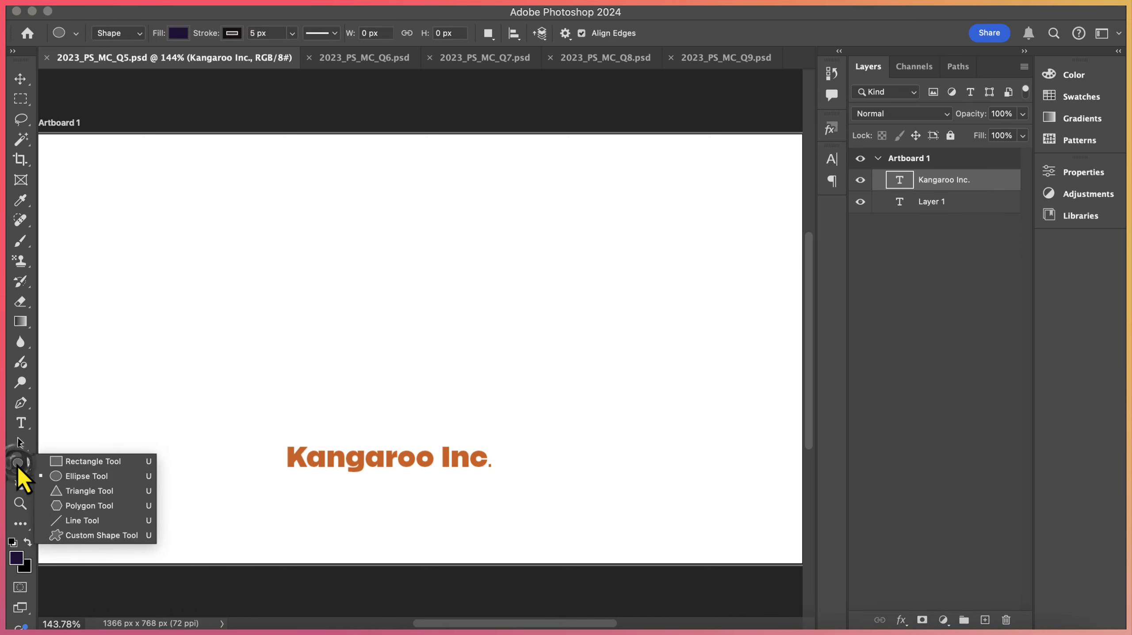
{"action": "left_click", "coordinate": [108, 542]}
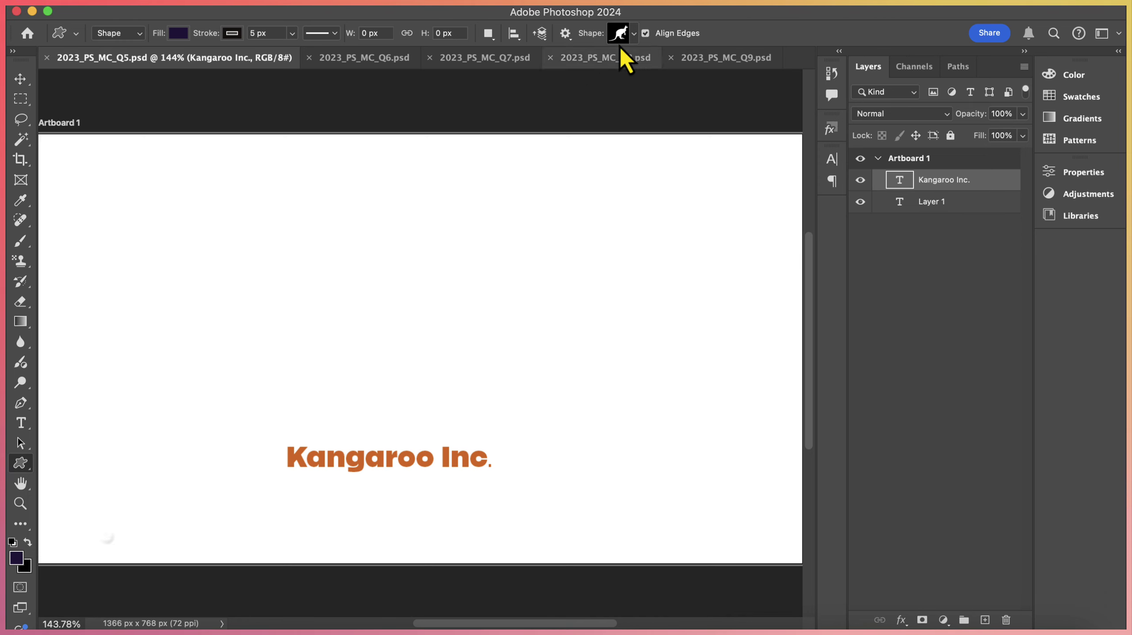
{"action": "left_click", "coordinate": [634, 34]}
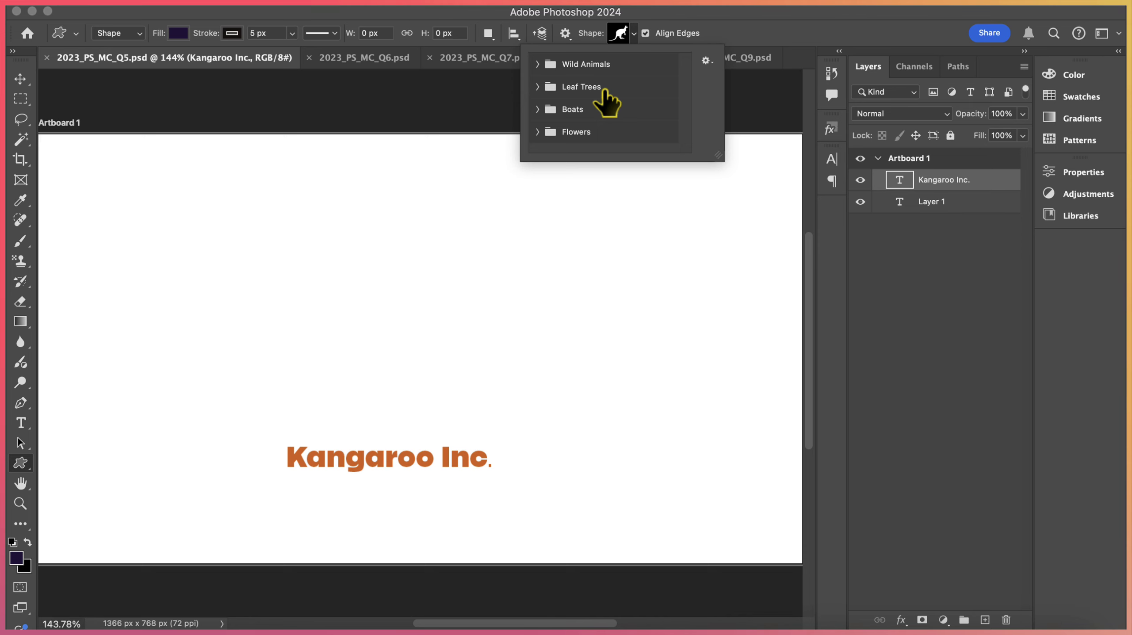
{"action": "left_click", "coordinate": [537, 64]}
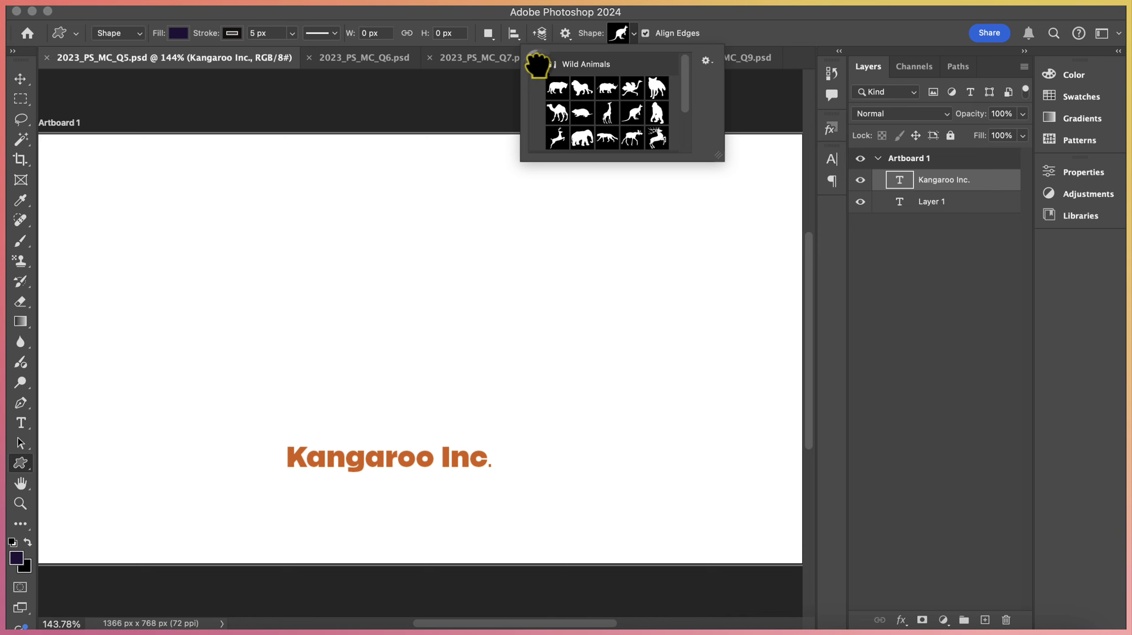
{"action": "left_click", "coordinate": [637, 114]}
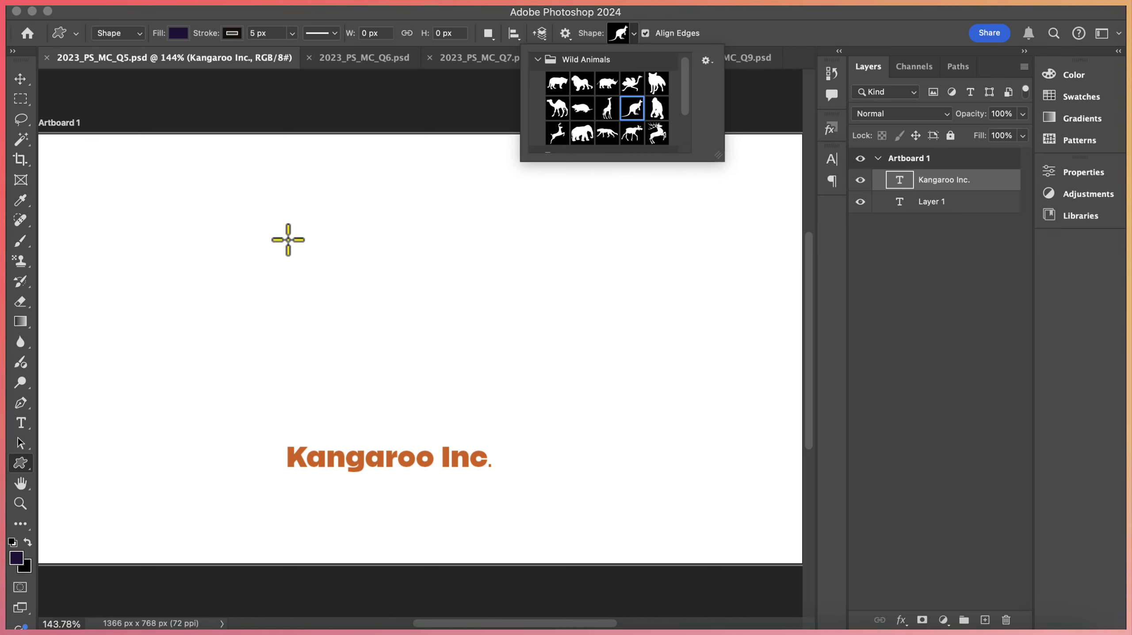
{"action": "left_click_drag", "start_coordinate": [288, 239], "coordinate": [555, 444]}
- Fill the kangaroo shape with the orange sampled from the "Kangaroo Inc." text
{"action": "left_click", "coordinate": [179, 33]}
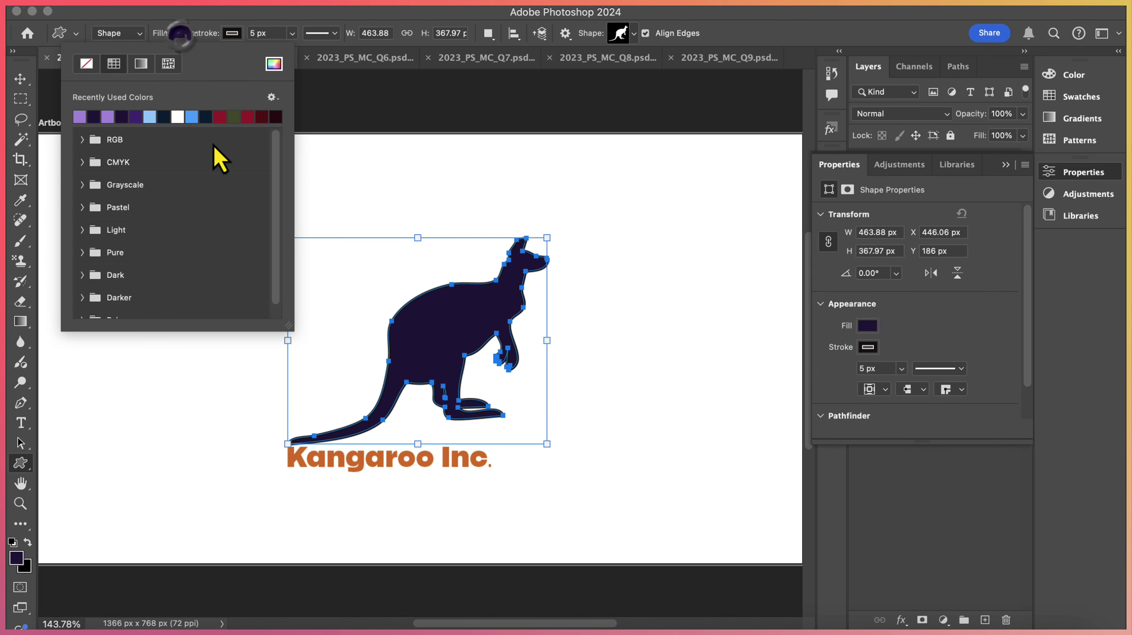
{"action": "left_click", "coordinate": [273, 64]}
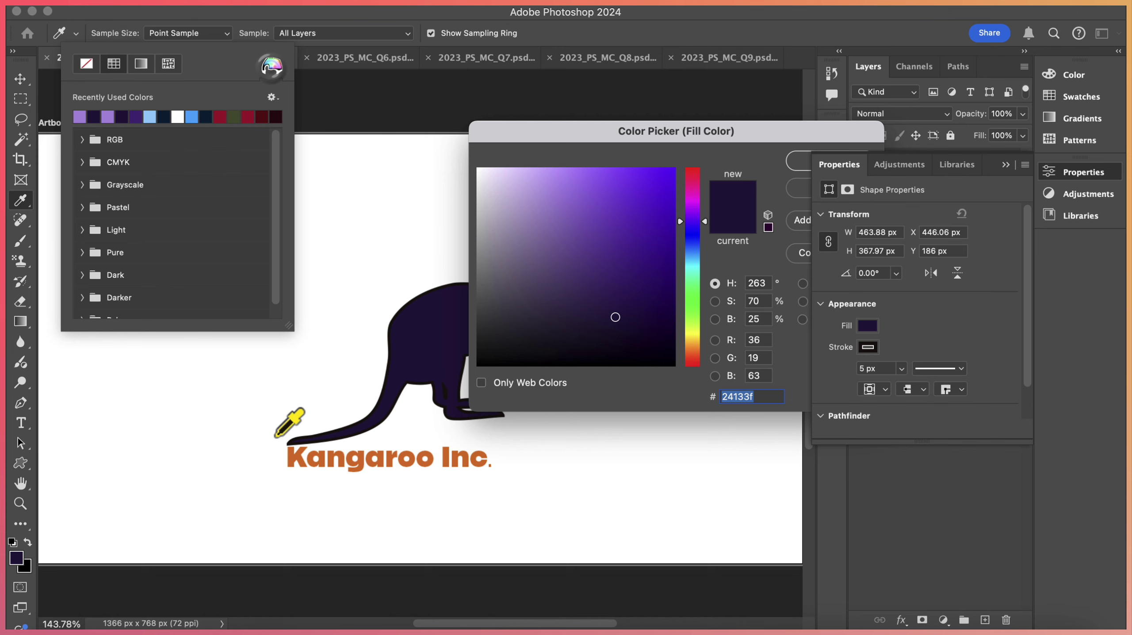
{"action": "left_click", "coordinate": [291, 461]}
{"action": "key", "text": "Return"}
- Move the kangaroo slightly up and left to about X 443 px, Y 174 px, and deselect it
{"action": "key", "text": "v"}
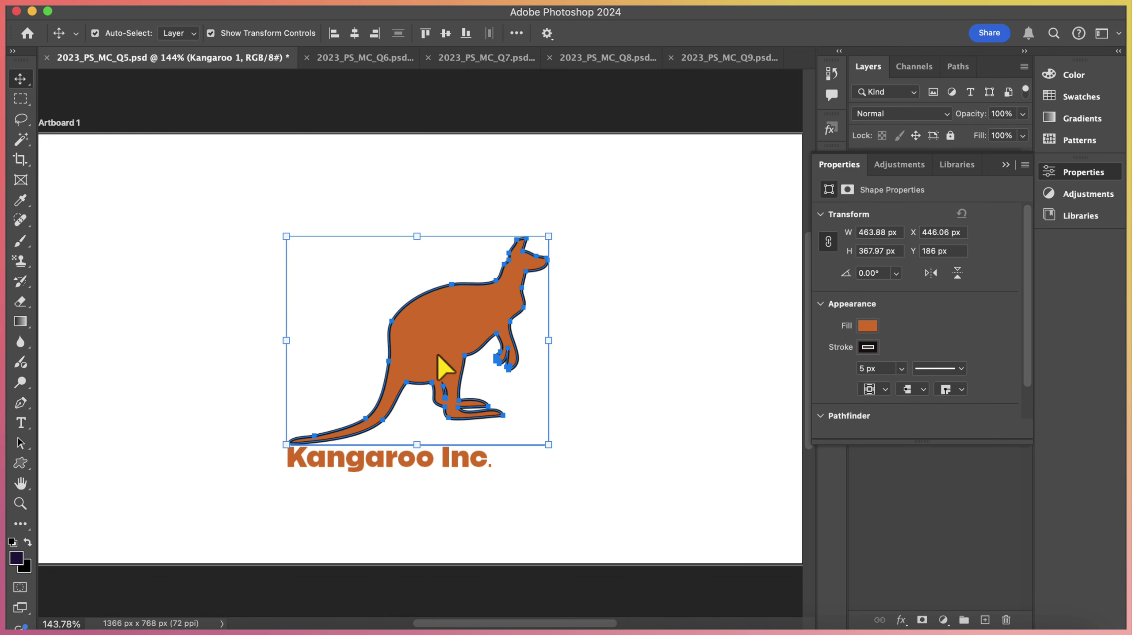
{"action": "left_click_drag", "start_coordinate": [442, 361], "coordinate": [431, 351]}
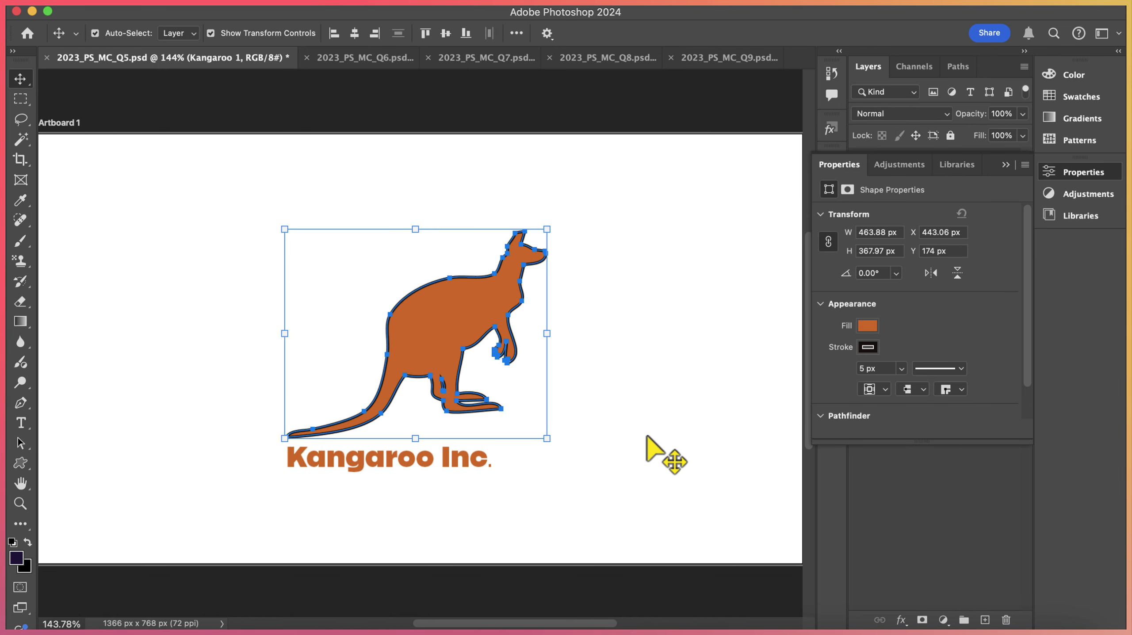
{"action": "left_click", "coordinate": [646, 438]}
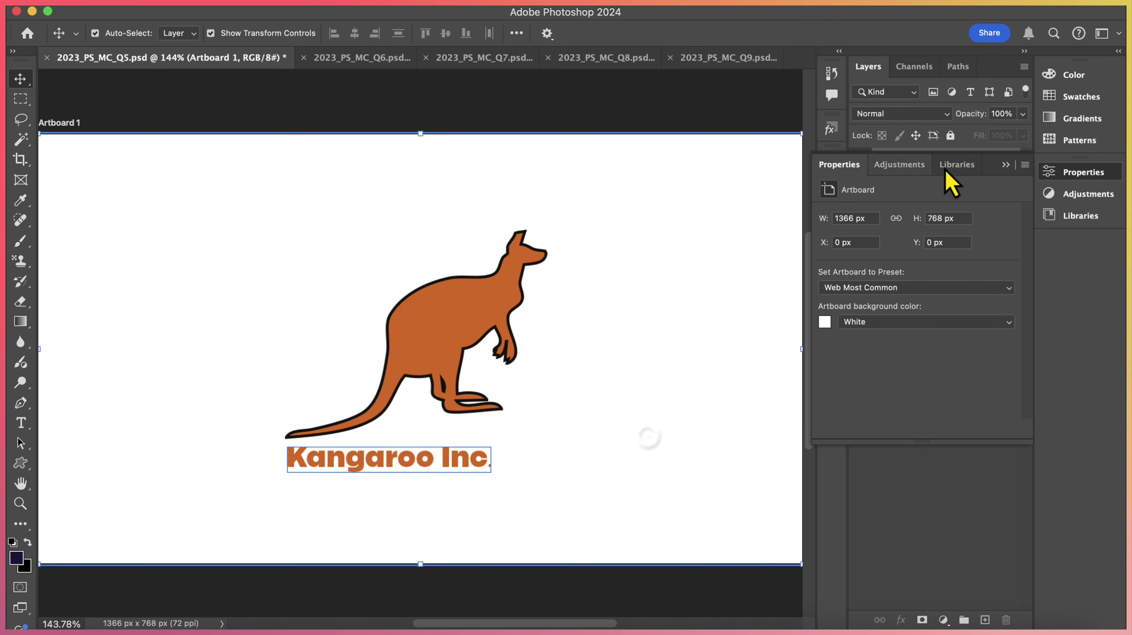
{"action": "left_click", "coordinate": [1003, 166]}
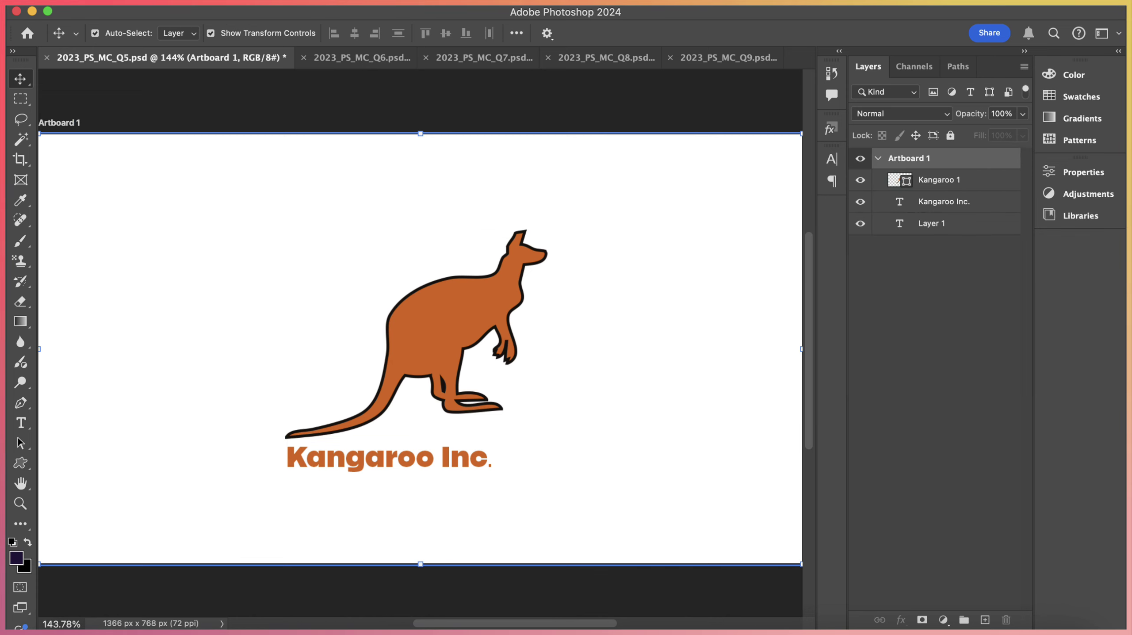
{"action": "left_click", "coordinate": [22, 461]}
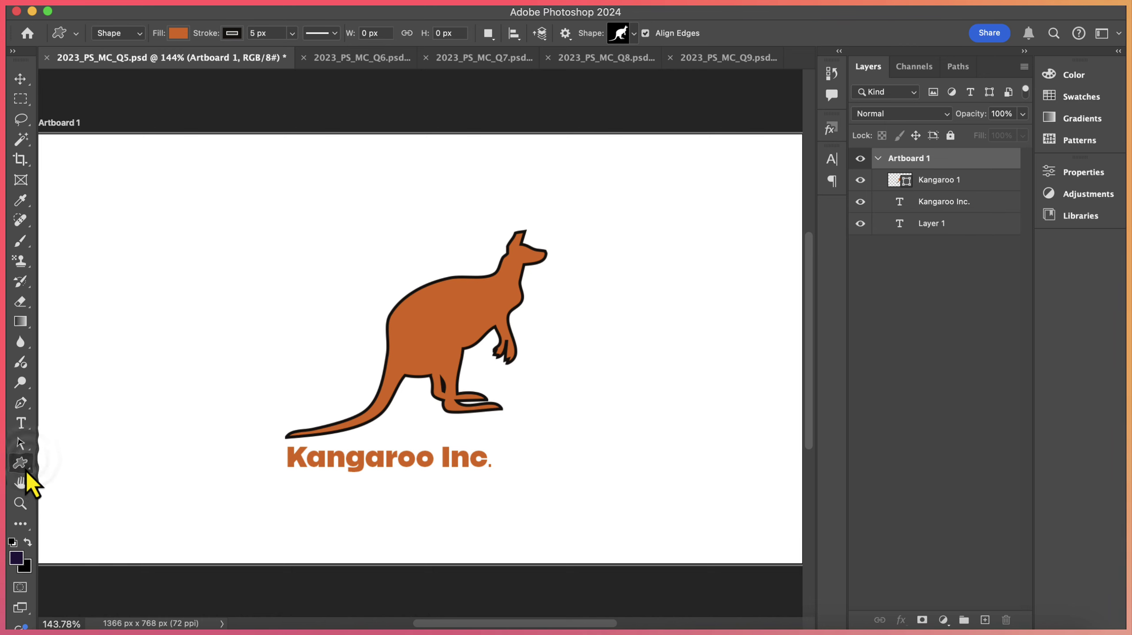
{"action": "left_click", "coordinate": [635, 33]}
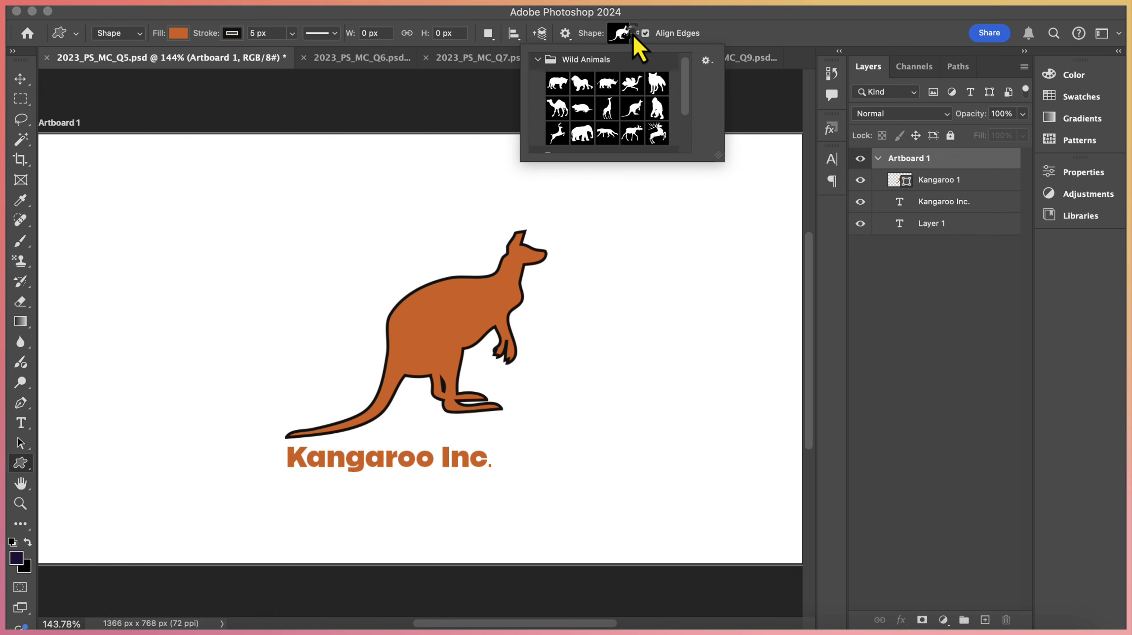
{"action": "scroll", "coordinate": [599, 88], "scroll_direction": "down", "scroll_amount": 3}
{"action": "scroll", "coordinate": [600, 98], "scroll_direction": "up", "scroll_amount": 3}
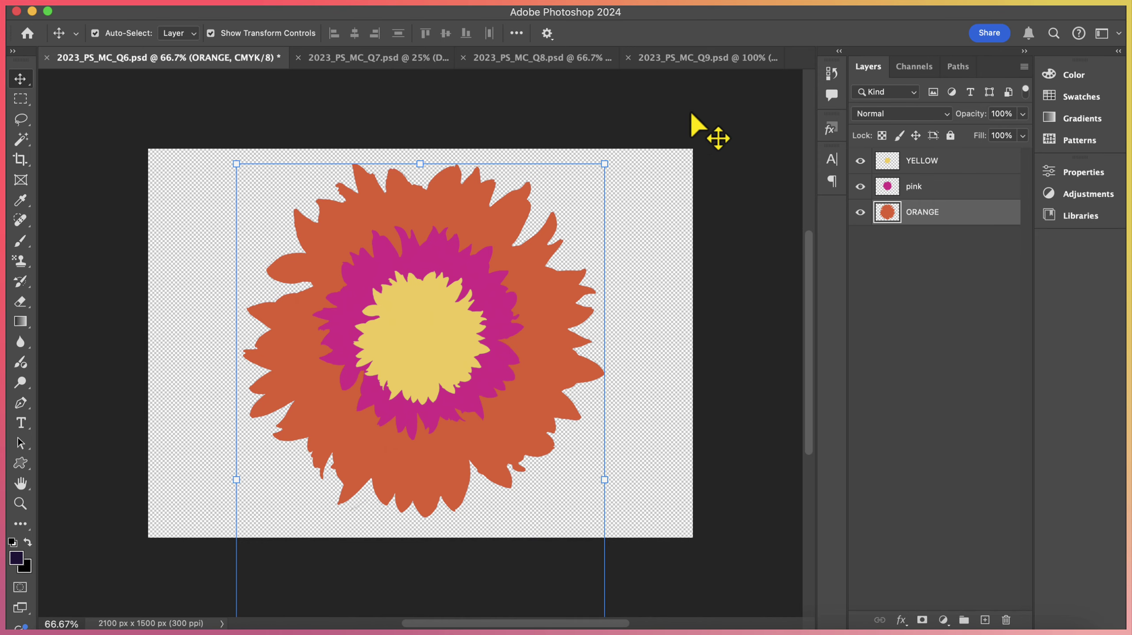
{"action": "left_click", "coordinate": [925, 163]}
{"action": "left_click", "coordinate": [946, 178]}
{"action": "left_click", "coordinate": [946, 163]}
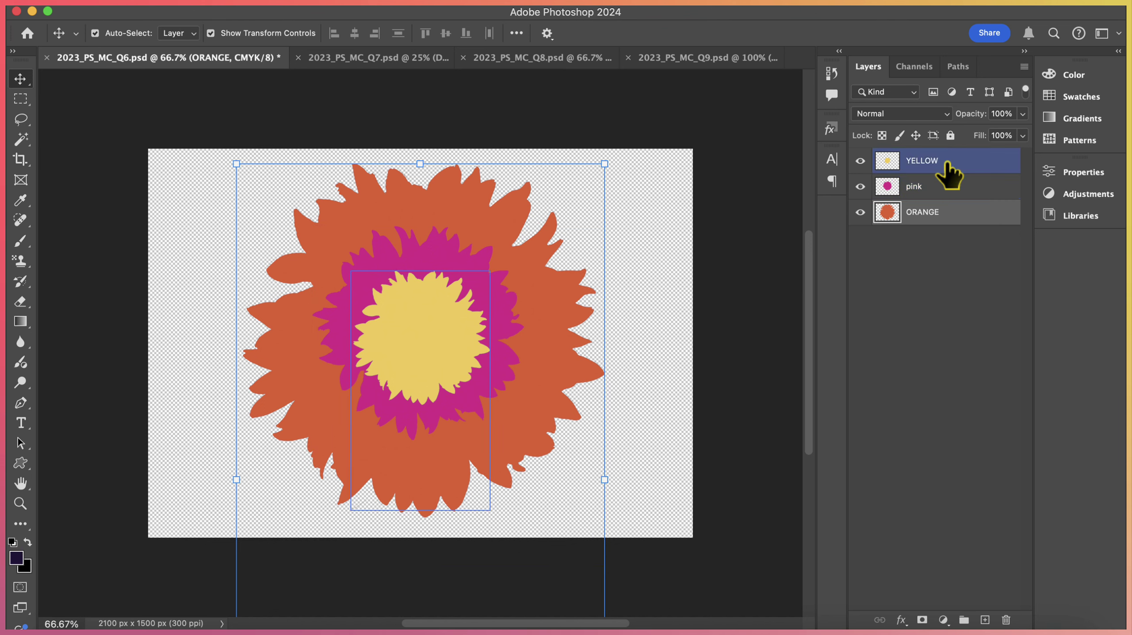
{"action": "left_click", "coordinate": [946, 182]}
{"action": "left_click", "coordinate": [946, 209]}
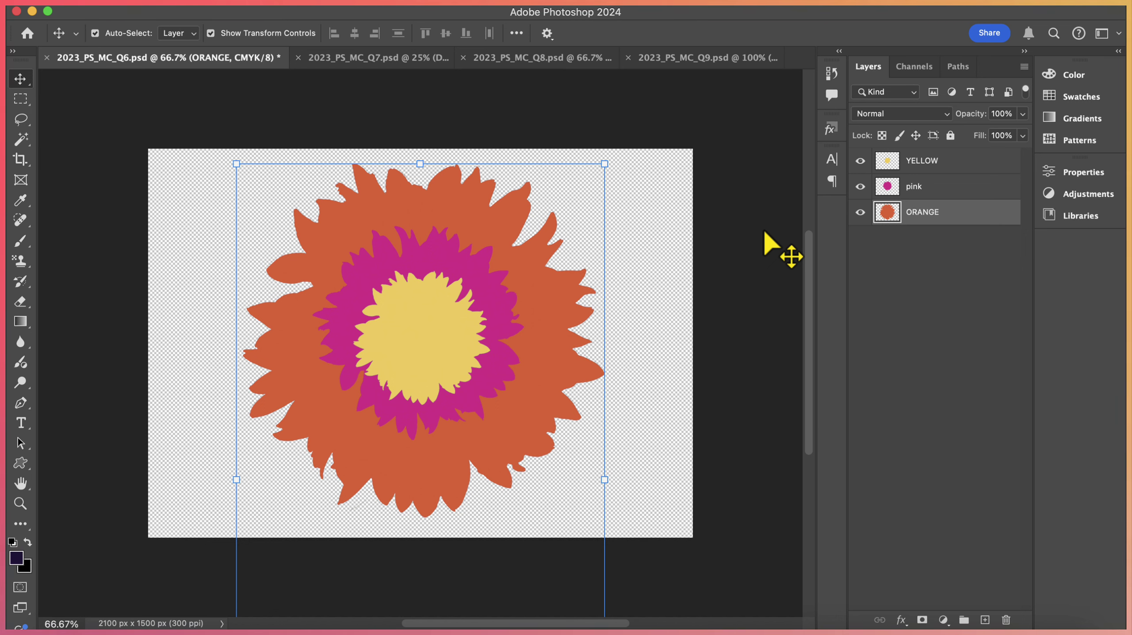
- Start exporting the flower's layers to separate files with the Desktop as the destination
{"action": "left_click", "coordinate": [165, 8]}
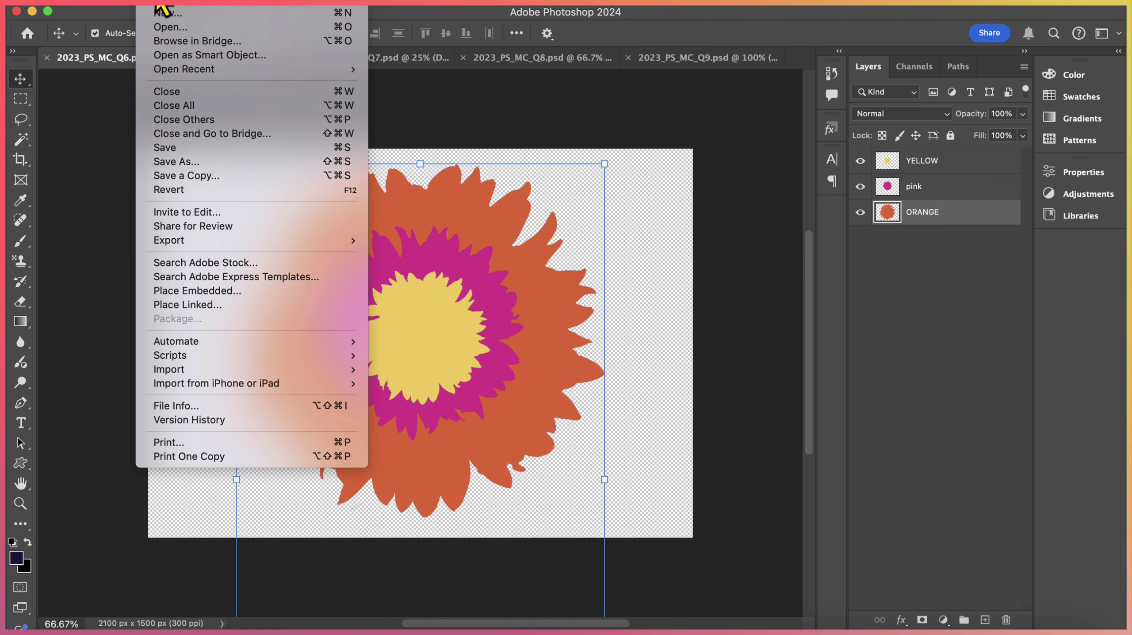
{"action": "mouse_move", "coordinate": [198, 244]}
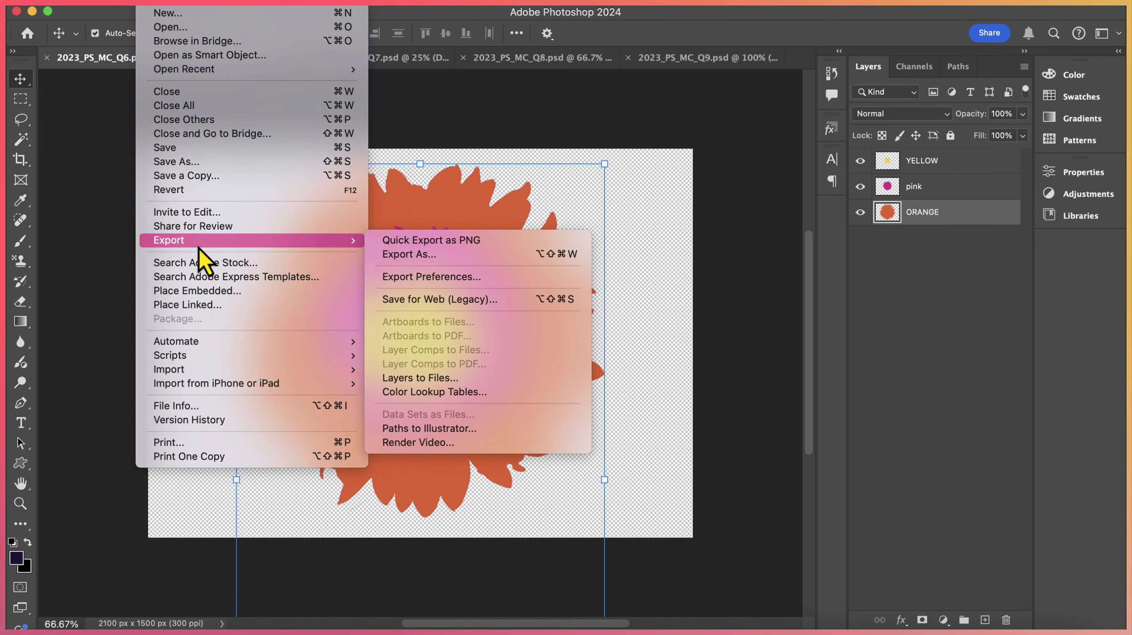
{"action": "left_click", "coordinate": [481, 378]}
{"action": "left_click", "coordinate": [554, 240]}
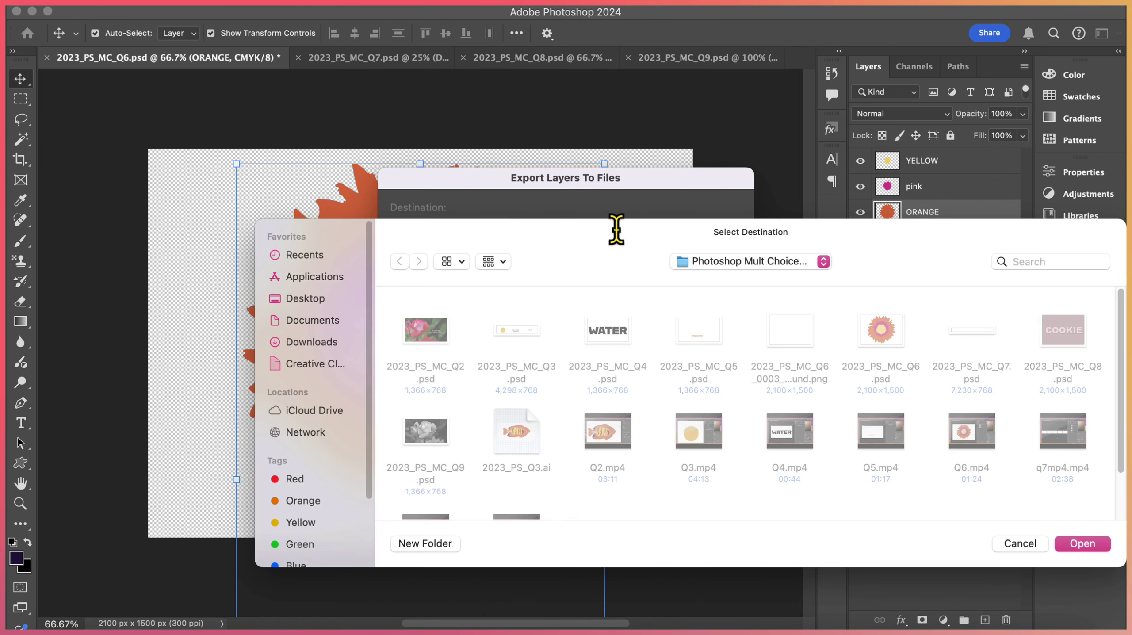
{"action": "left_click", "coordinate": [304, 298]}
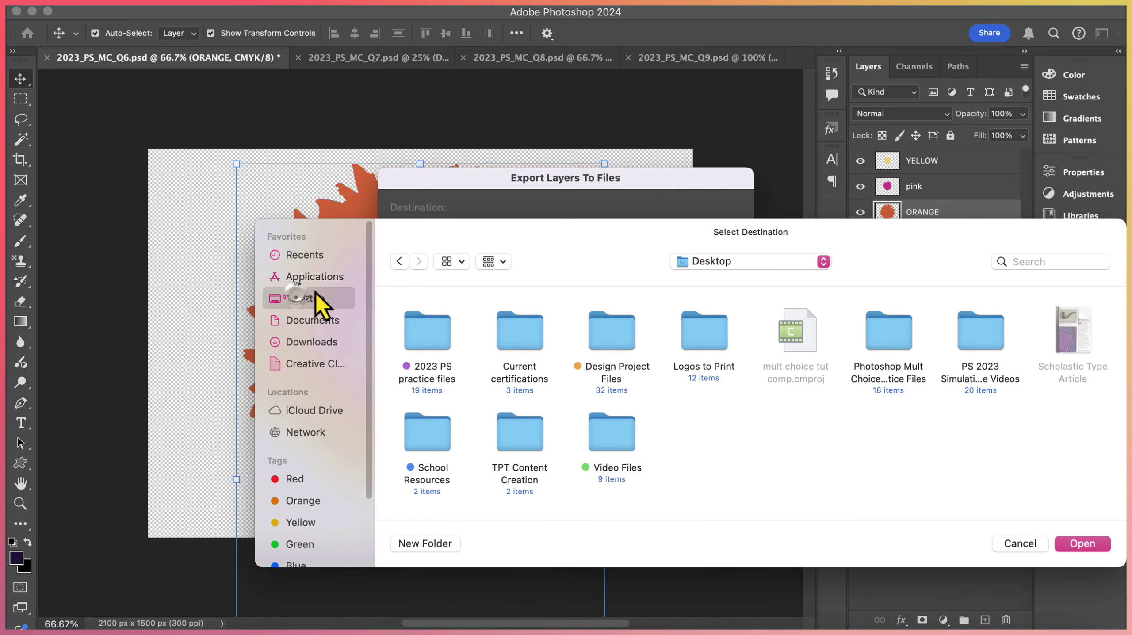
{"action": "left_click", "coordinate": [1082, 543]}
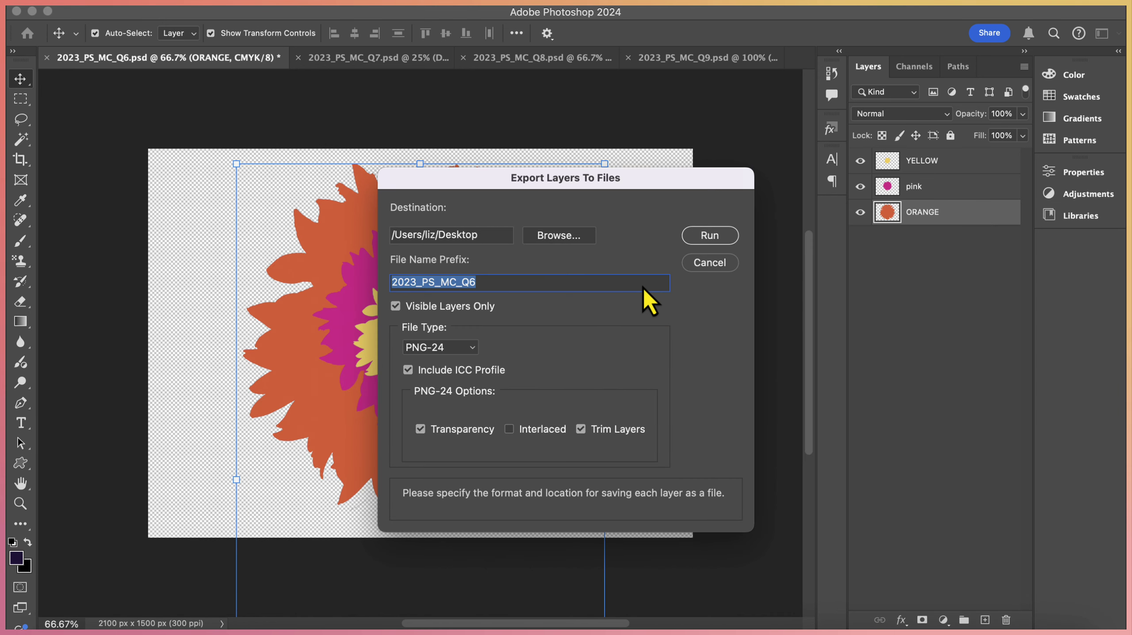
- Set the file name prefix to "practice" and run the export of the visible layers as PNG-24 files
{"action": "key", "text": "BackSpace"}
{"action": "type", "text": "pr"}
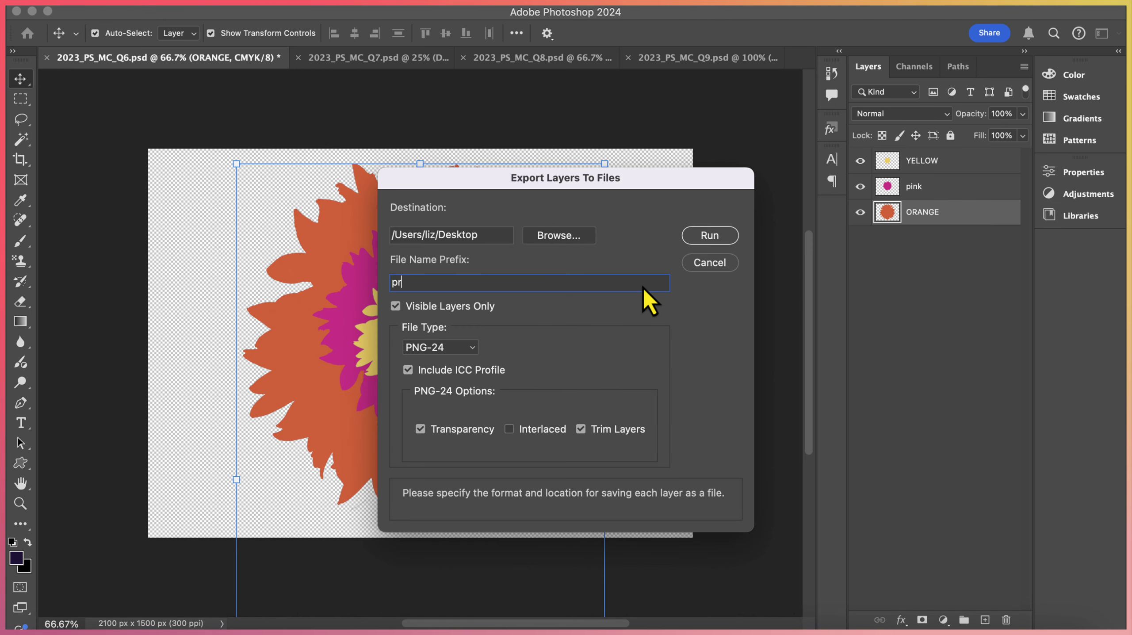
{"action": "type", "text": "actice"}
{"action": "left_click", "coordinate": [442, 347]}
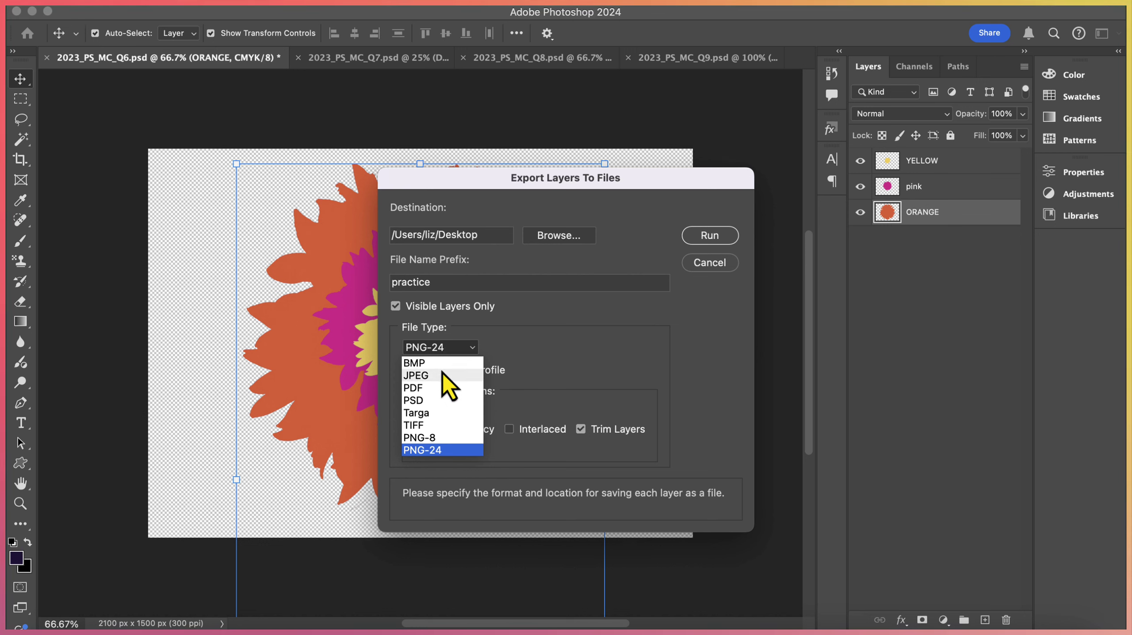
{"action": "left_click", "coordinate": [636, 330]}
{"action": "left_click", "coordinate": [722, 238]}
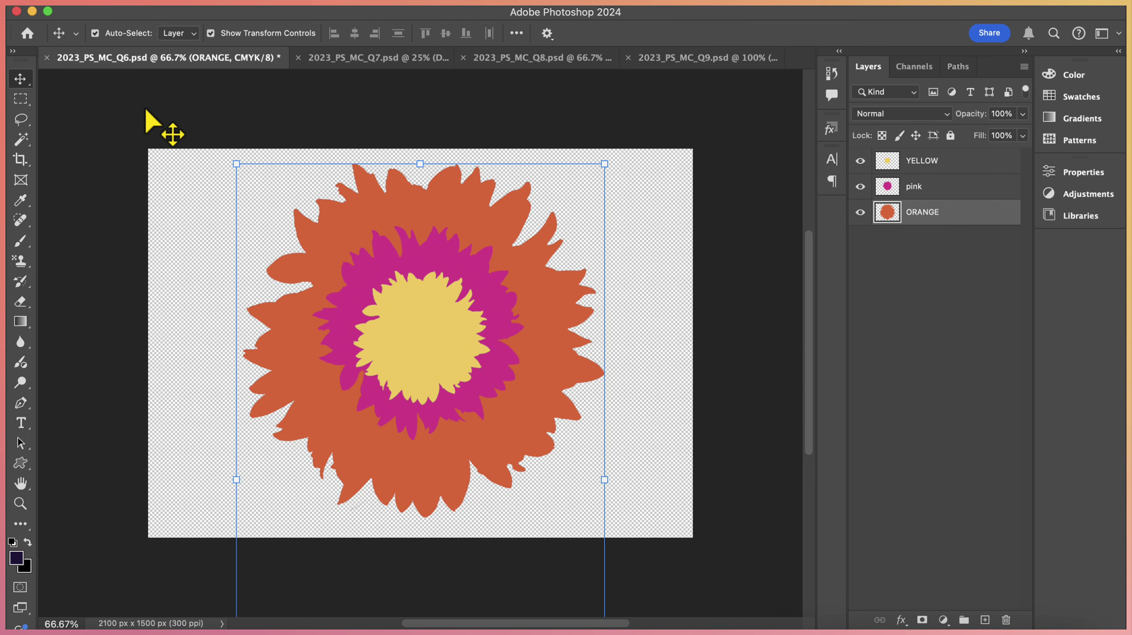
- Open the export of layers to files for the flower document and look at the available file types
{"action": "left_click", "coordinate": [172, 8]}
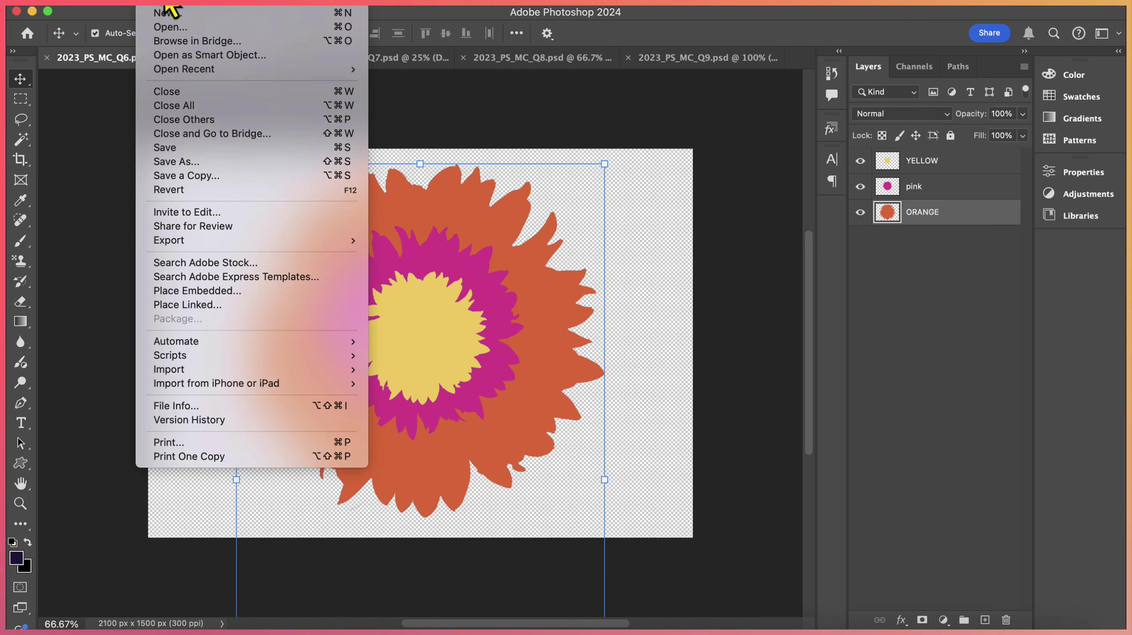
{"action": "mouse_move", "coordinate": [189, 242]}
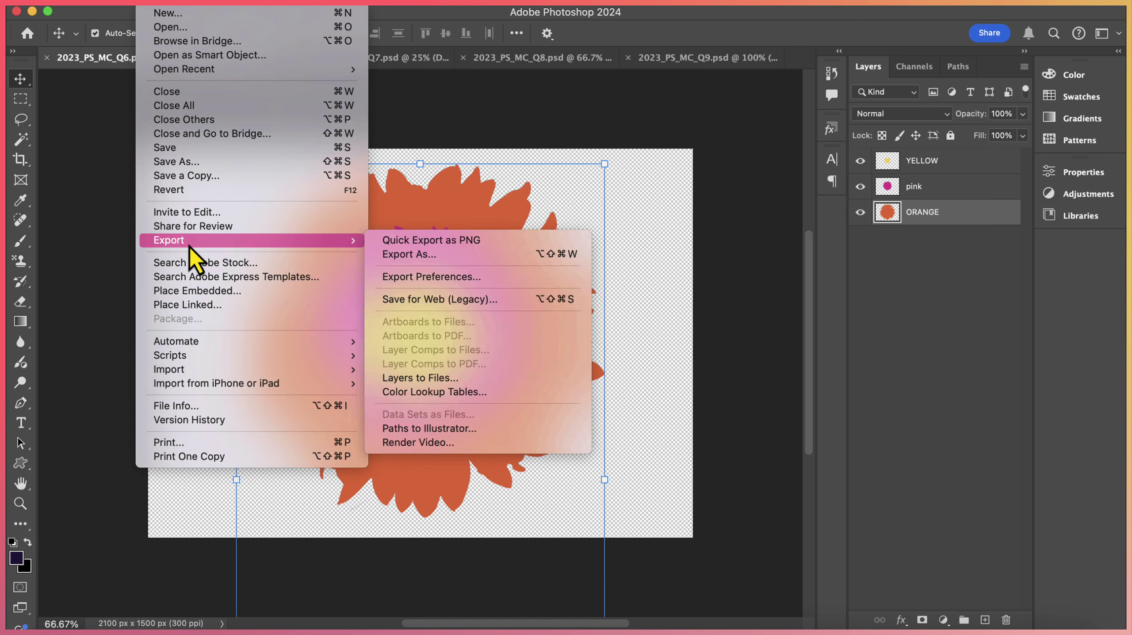
{"action": "left_click", "coordinate": [418, 376]}
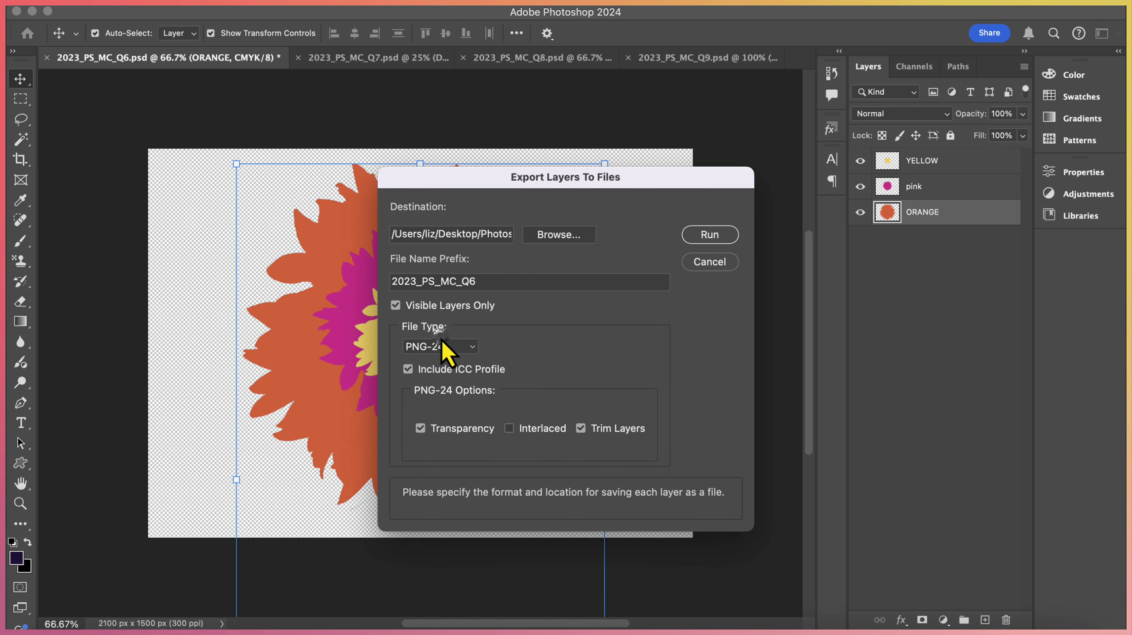
{"action": "left_click", "coordinate": [440, 346]}
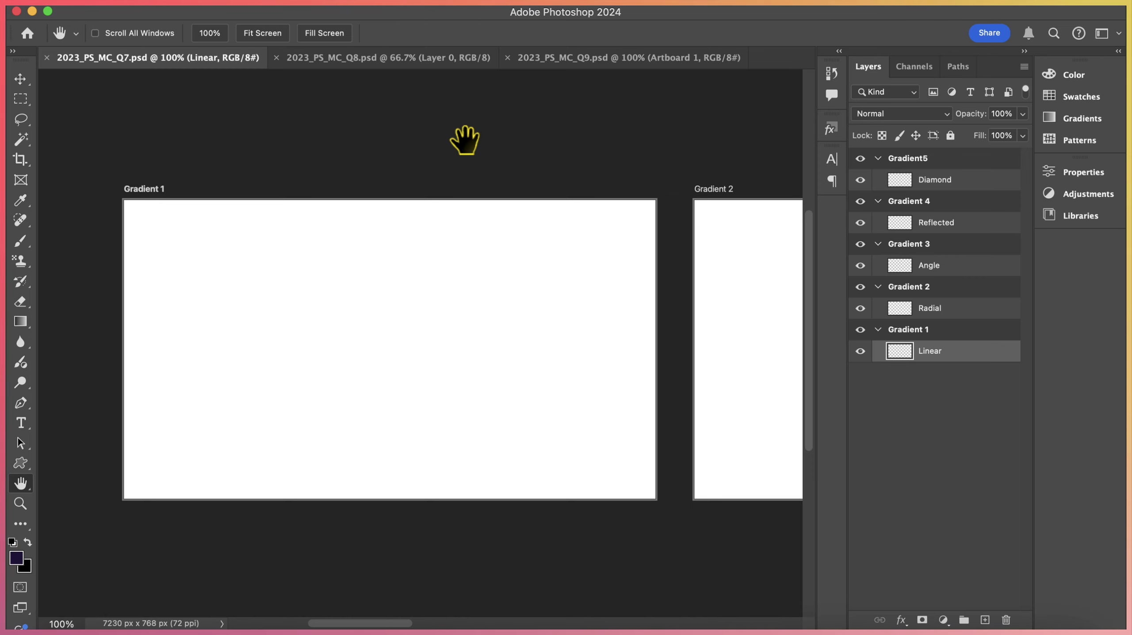
- Activate the Gradient tool and look through its preset folders and the linear, radial, angle, reflected and diamond styles
{"action": "left_click", "coordinate": [25, 322]}
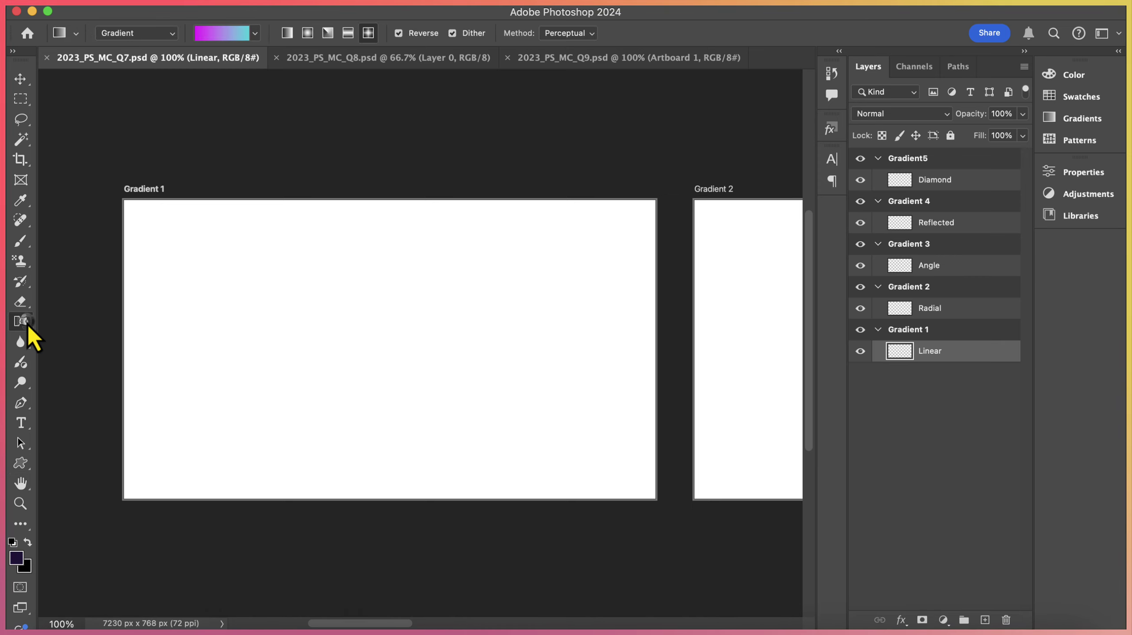
{"action": "left_click", "coordinate": [255, 33]}
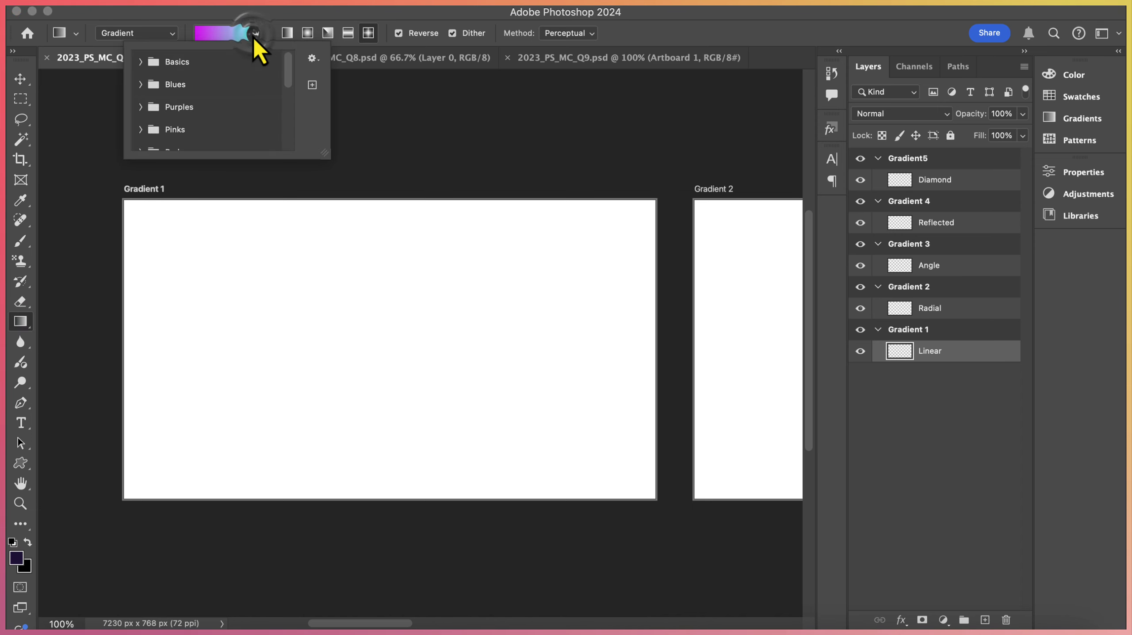
{"action": "scroll", "coordinate": [221, 96], "scroll_direction": "down", "scroll_amount": 2}
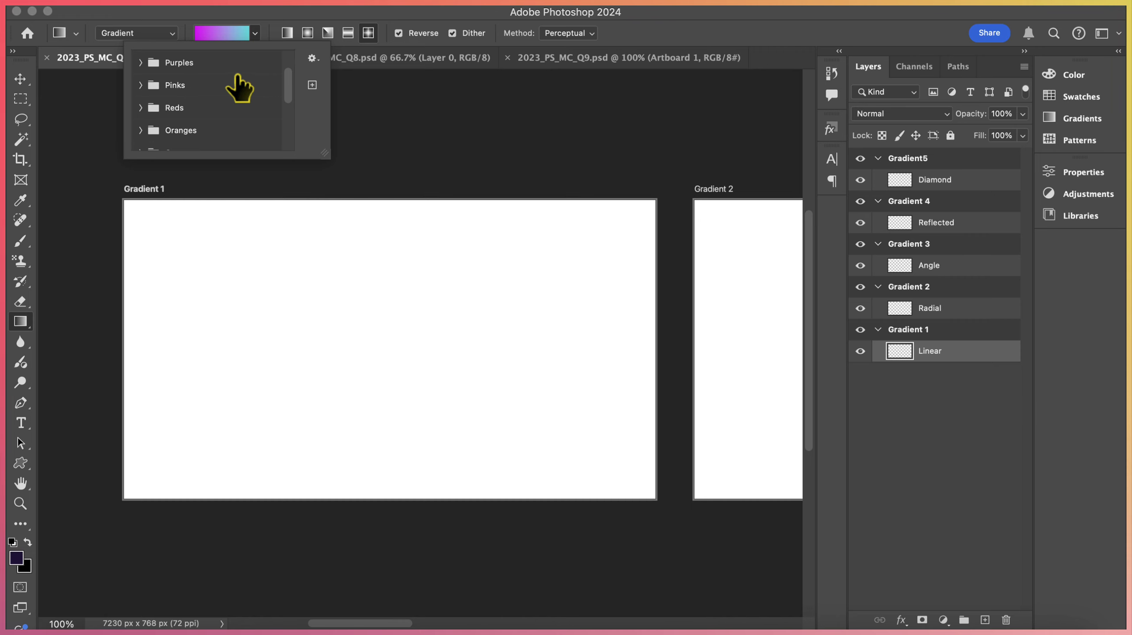
{"action": "left_click", "coordinate": [232, 33]}
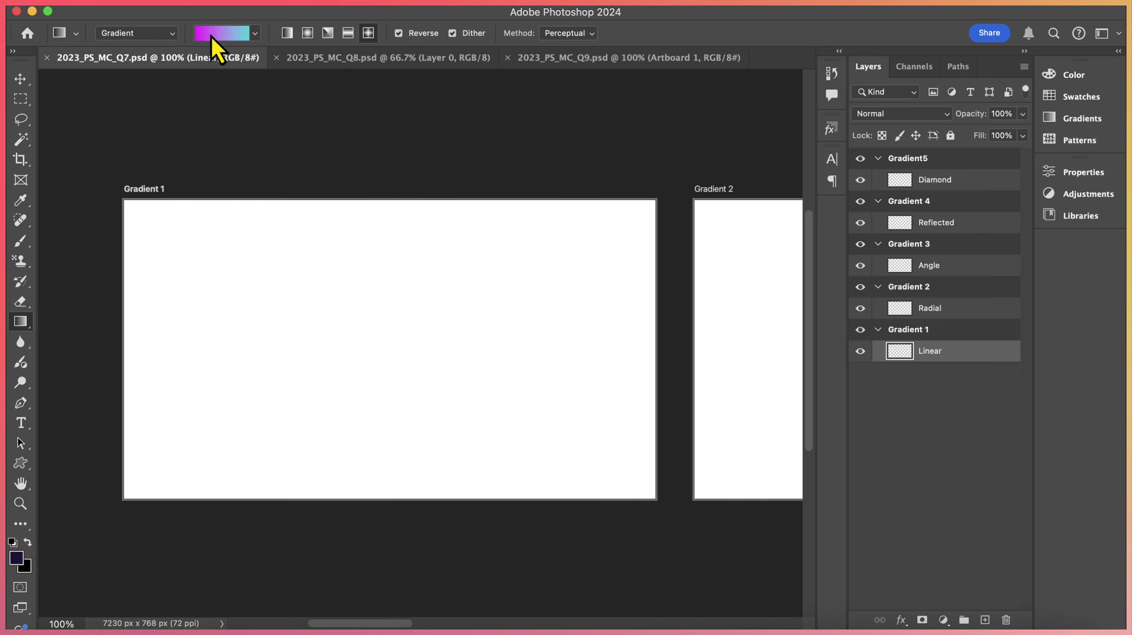
{"action": "left_click", "coordinate": [287, 33]}
{"action": "left_click", "coordinate": [306, 35]}
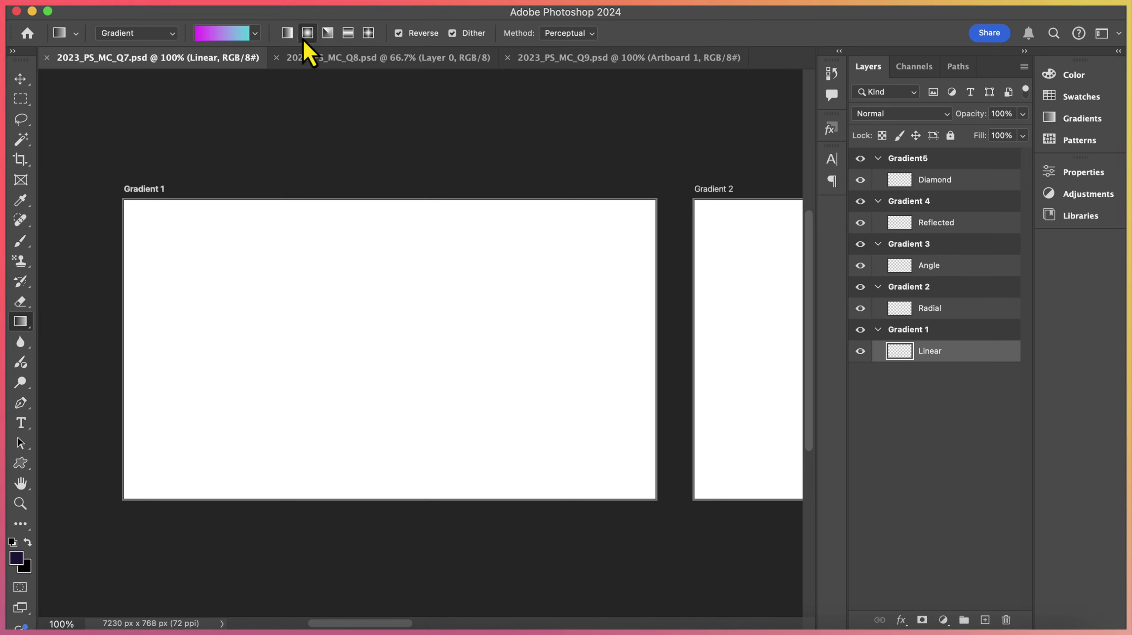
{"action": "left_click", "coordinate": [328, 34]}
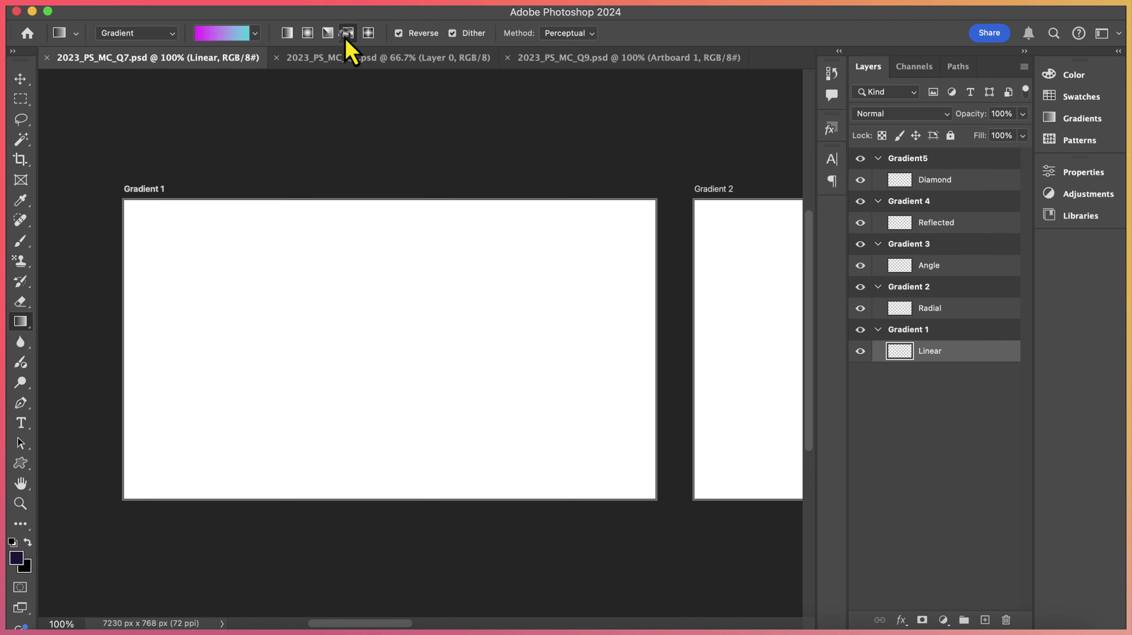
{"action": "left_click", "coordinate": [346, 35]}
{"action": "left_click", "coordinate": [369, 34]}
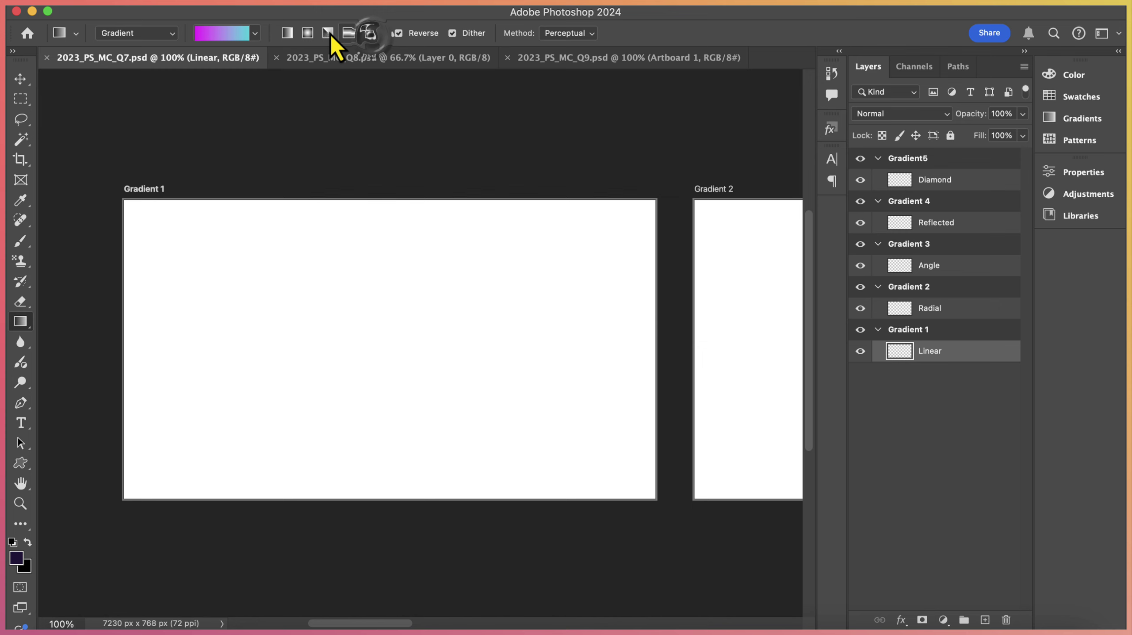
- Draw a vertical linear magenta-to-turquoise gradient on the Gradient 1 artboard and a radial one outward from the middle of Gradient 2
{"action": "left_click", "coordinate": [290, 37]}
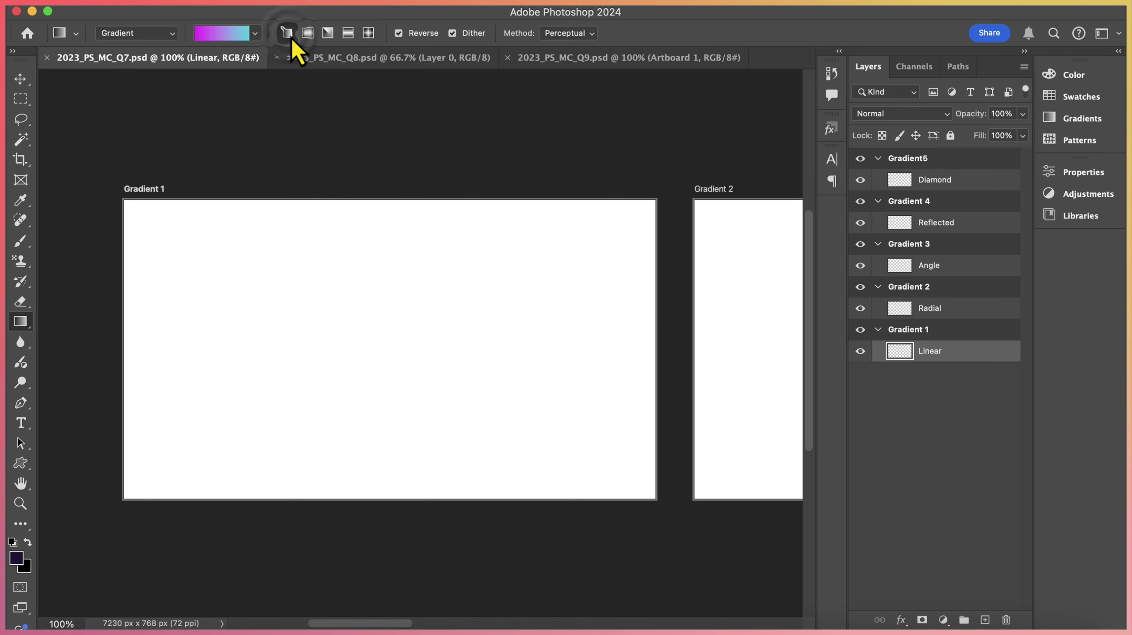
{"action": "left_click_drag", "start_coordinate": [369, 203], "coordinate": [367, 456]}
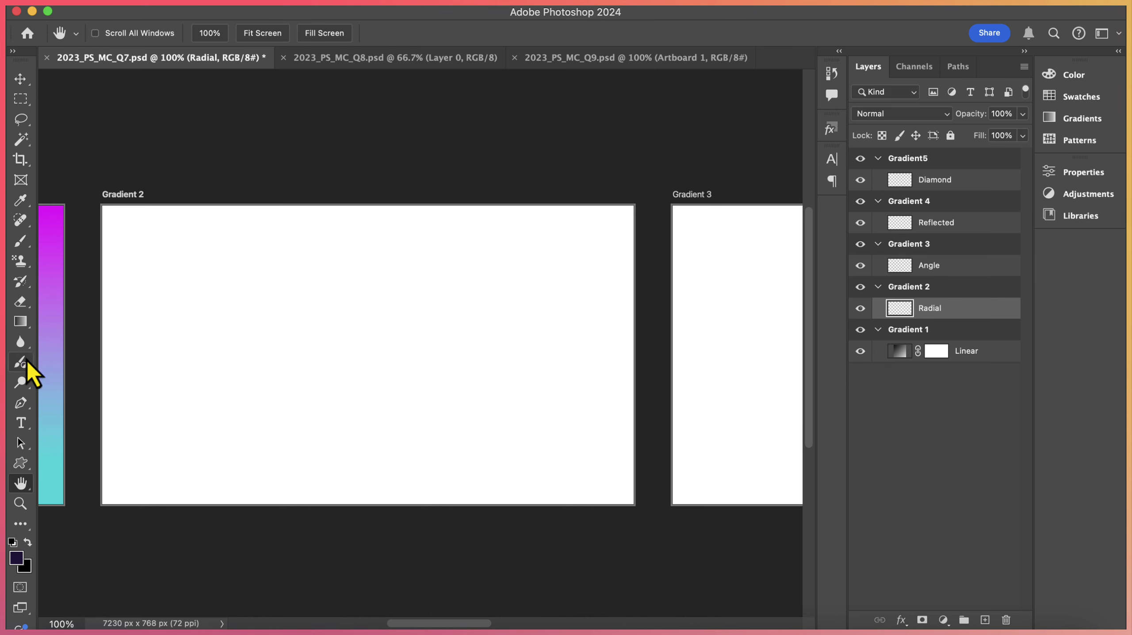
{"action": "left_click", "coordinate": [22, 324]}
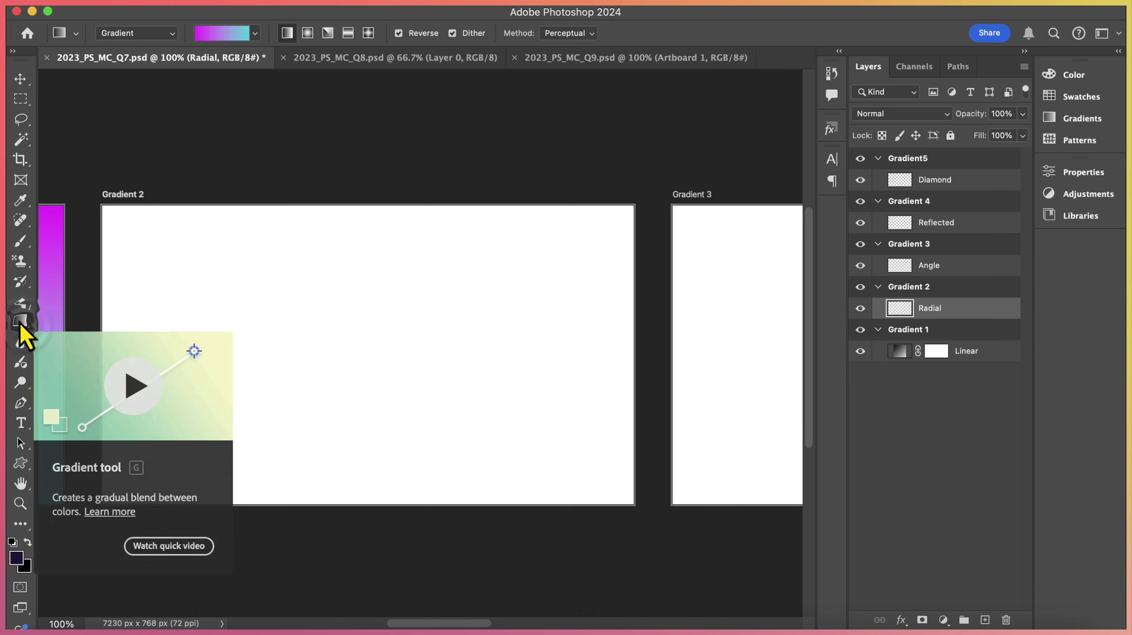
{"action": "left_click", "coordinate": [307, 35]}
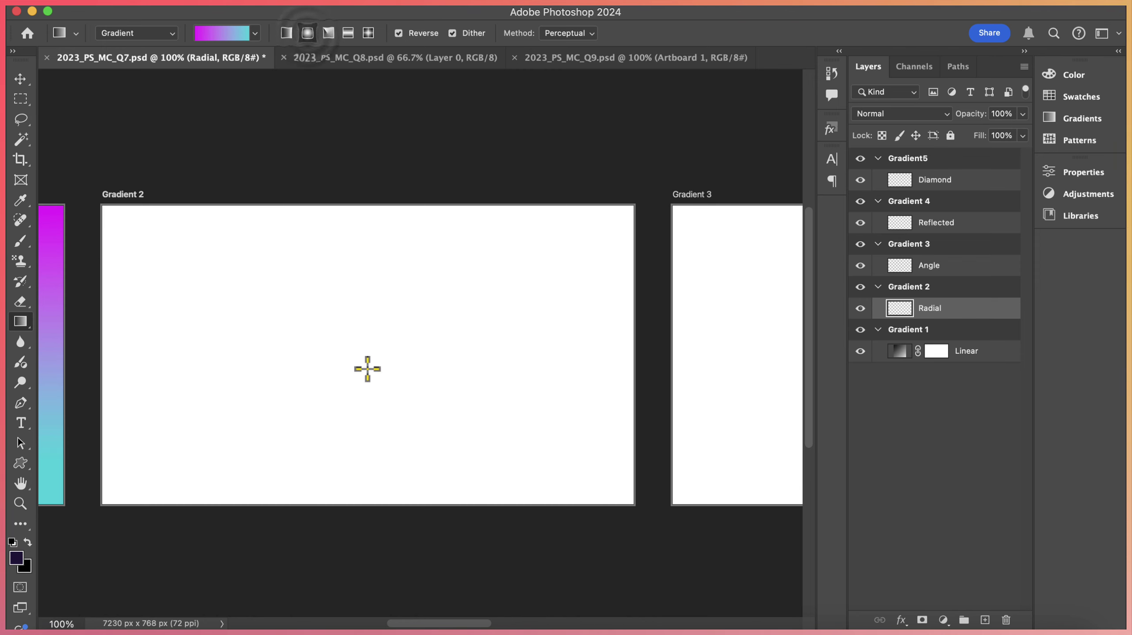
{"action": "left_click_drag", "start_coordinate": [352, 361], "coordinate": [515, 273]}
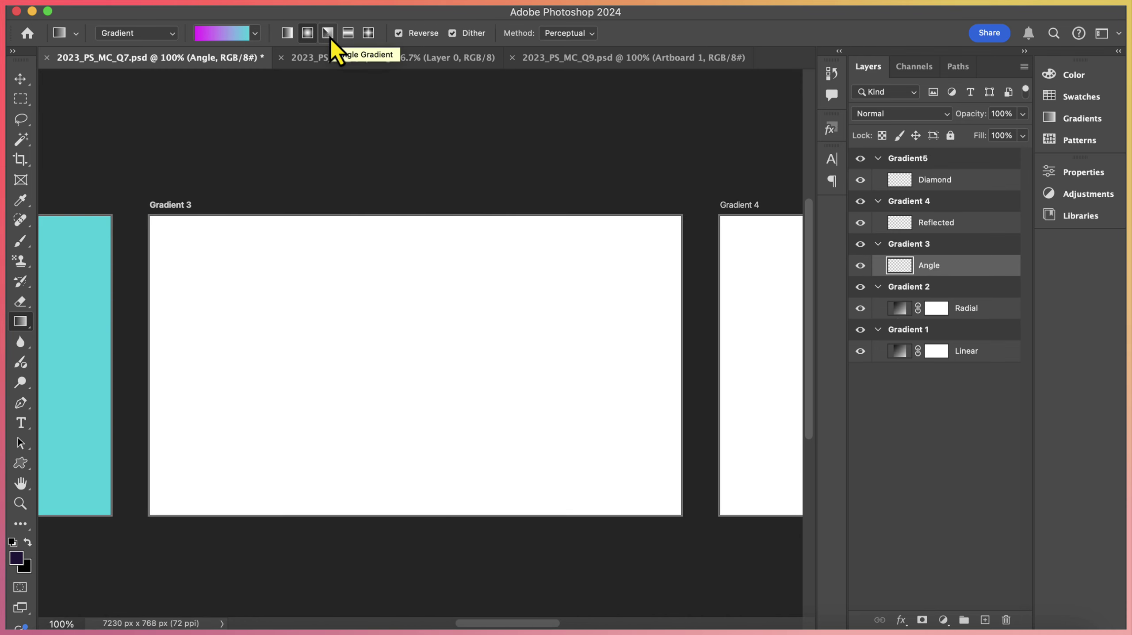
- Draw an angle gradient on the Gradient 3 artboard's Angle layer and a reflected gradient on the Gradient 4 artboard's Reflected layer
{"action": "left_click", "coordinate": [329, 36]}
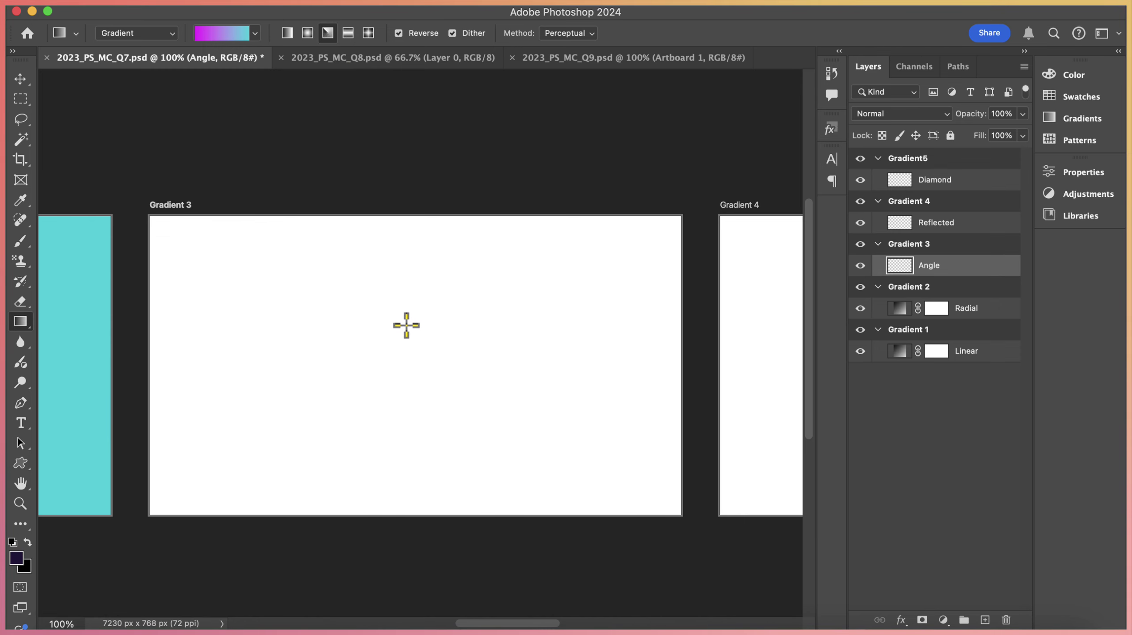
{"action": "left_click_drag", "start_coordinate": [397, 306], "coordinate": [400, 401]}
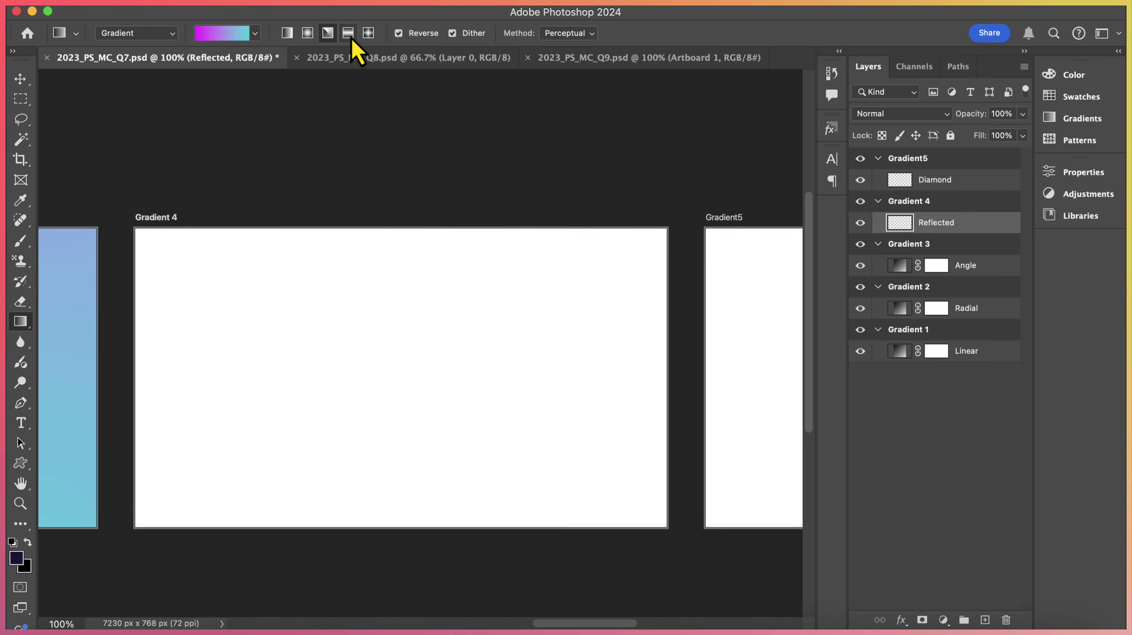
{"action": "left_click", "coordinate": [351, 37]}
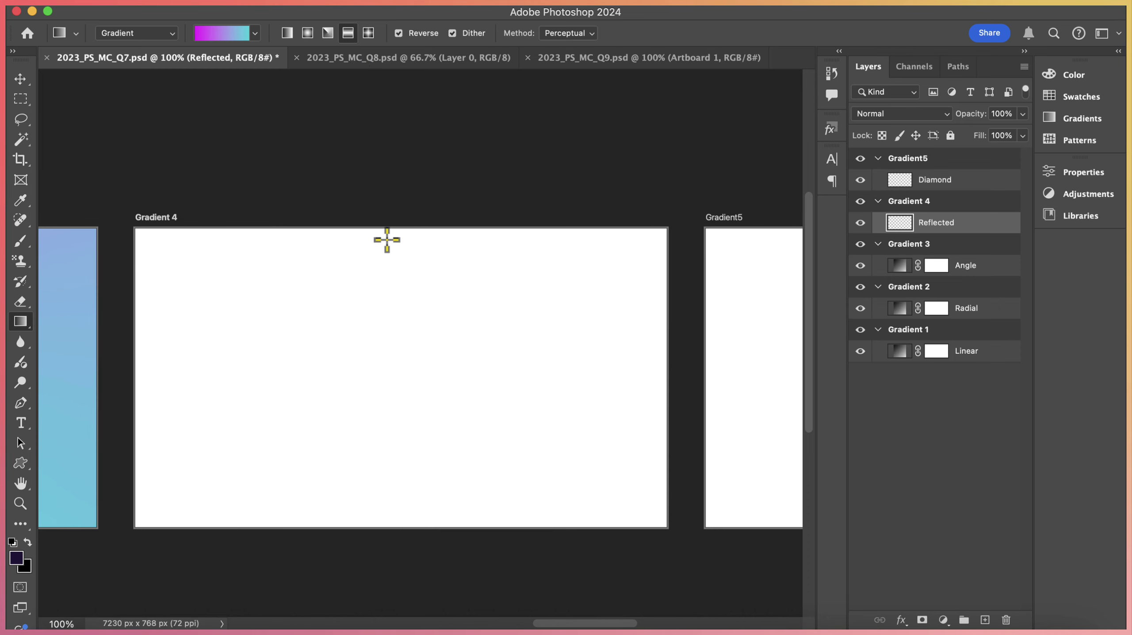
{"action": "left_click_drag", "start_coordinate": [386, 238], "coordinate": [303, 547]}
{"action": "left_click_drag", "start_coordinate": [379, 536], "coordinate": [508, 238]}
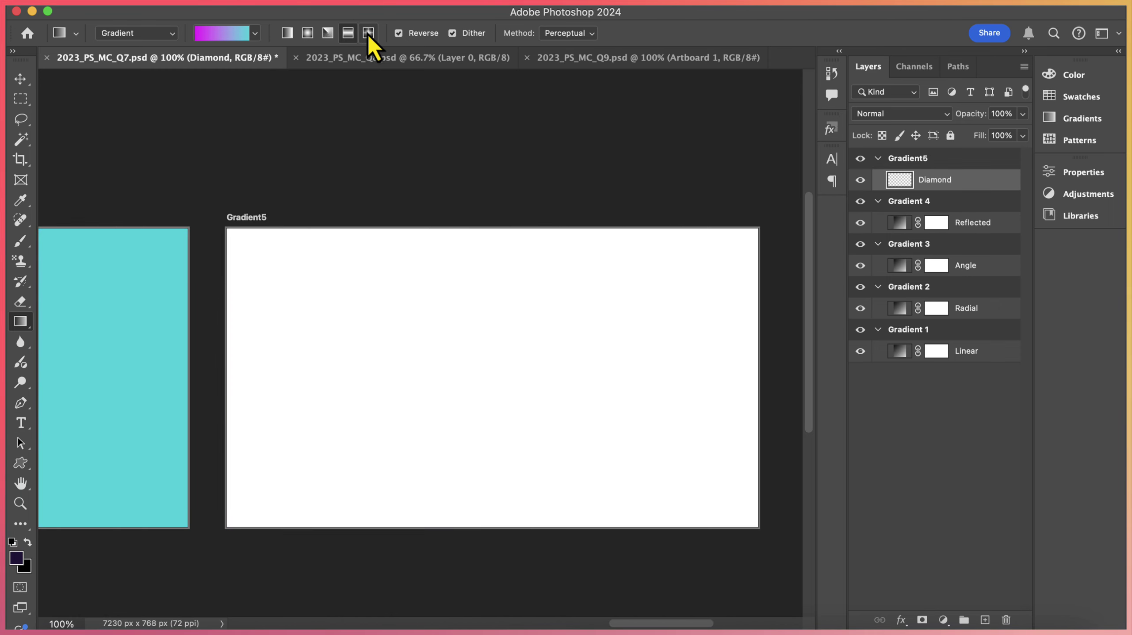
- Draw a diamond gradient outward from the centre of the Gradient5 artboard and review all five gradient artboards
{"action": "left_click", "coordinate": [368, 33]}
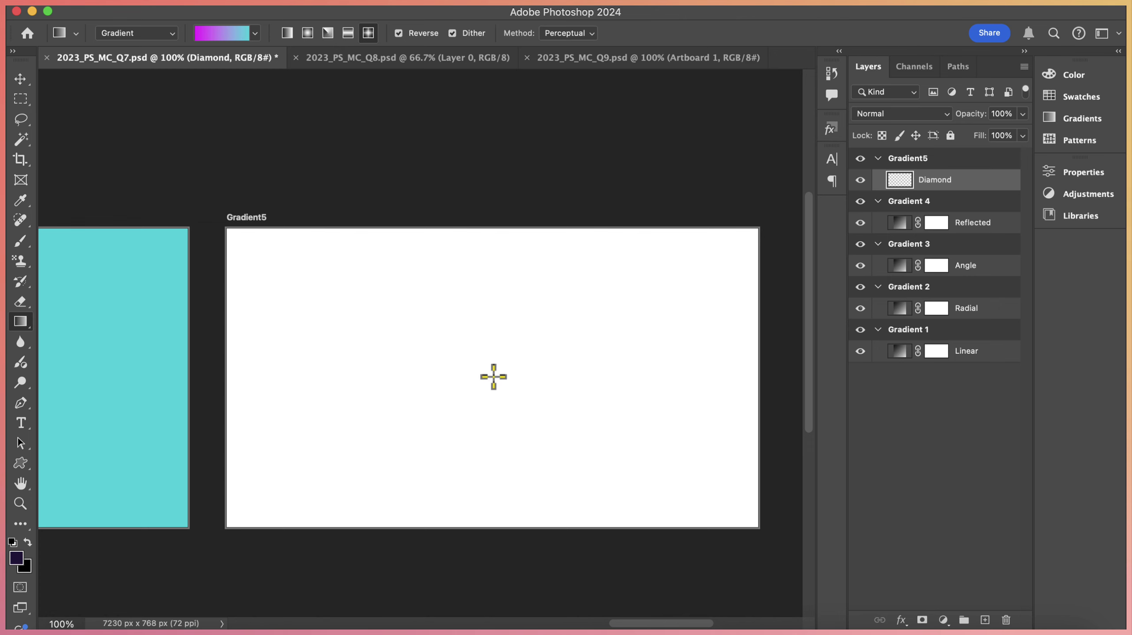
{"action": "left_click_drag", "start_coordinate": [493, 375], "coordinate": [404, 176]}
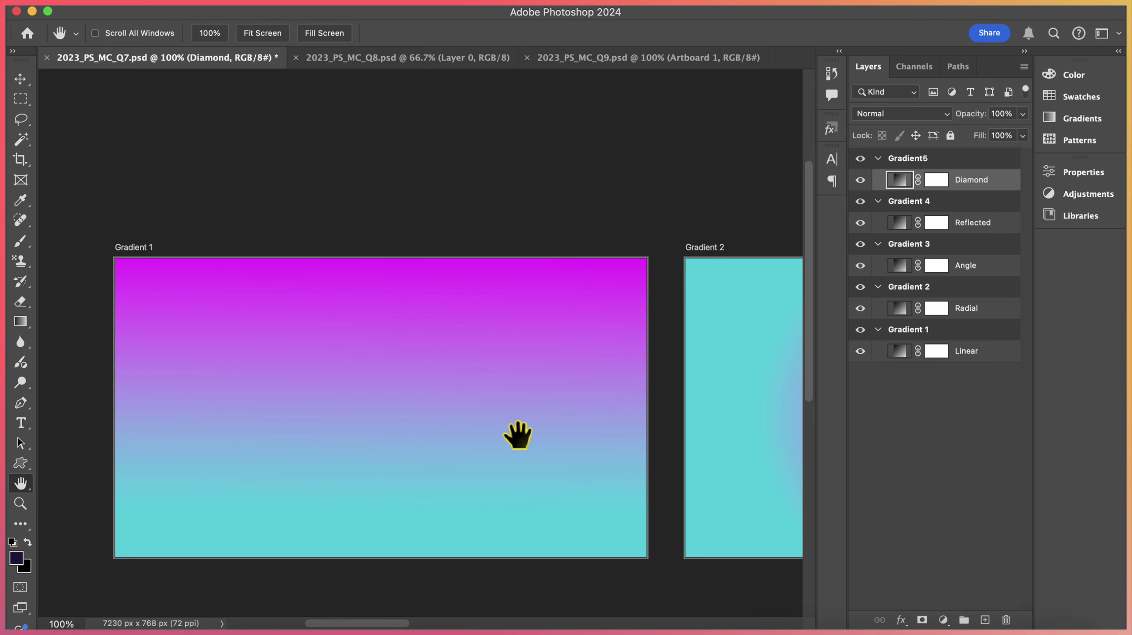
{"action": "left_click_drag", "start_coordinate": [523, 440], "coordinate": [76, 442]}
{"action": "left_click_drag", "start_coordinate": [531, 434], "coordinate": [20, 449]}
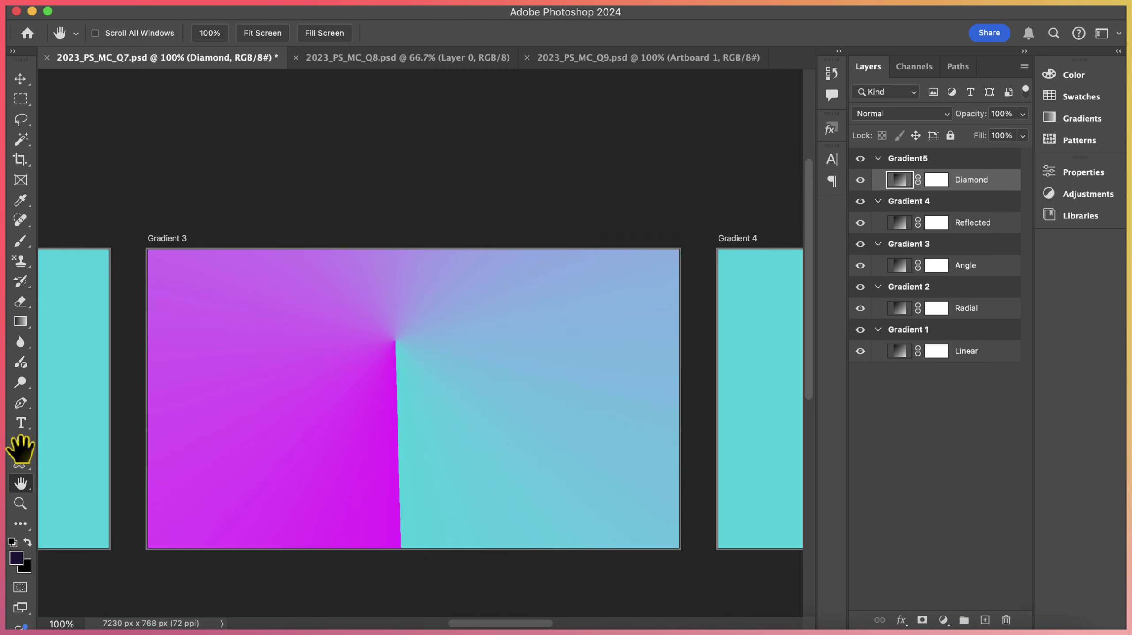
{"action": "left_click_drag", "start_coordinate": [756, 433], "coordinate": [245, 441]}
{"action": "scroll", "coordinate": [207, 467], "scroll_direction": "right", "scroll_amount": 10}
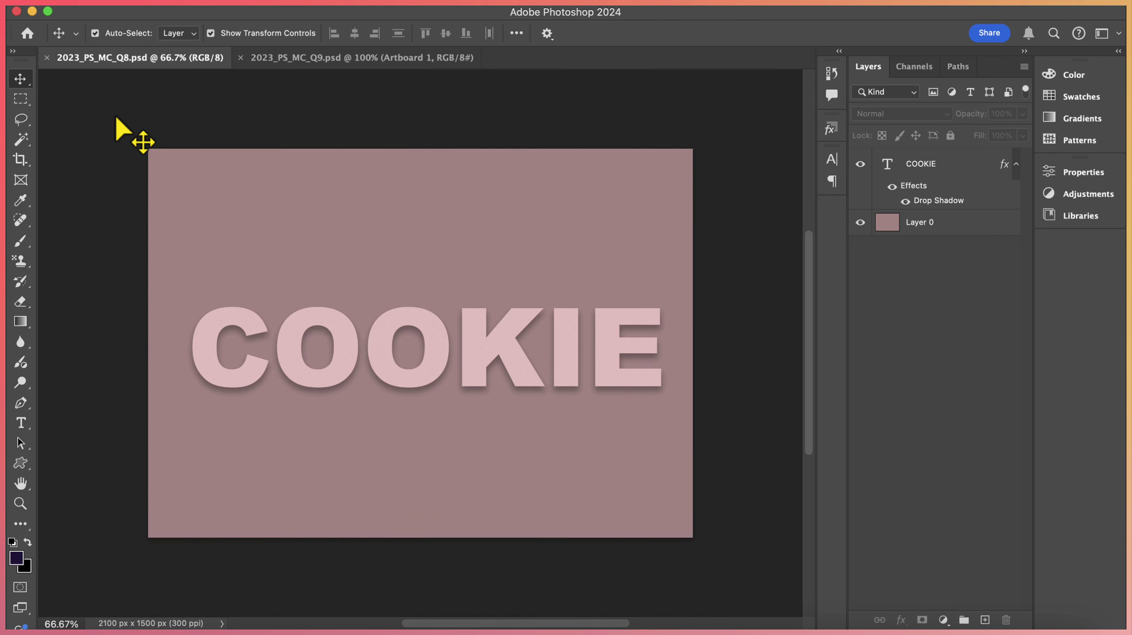
- Select the COOKIE text layer and set its Fill to 0%, leaving its opacity at 100%
{"action": "left_click", "coordinate": [943, 173]}
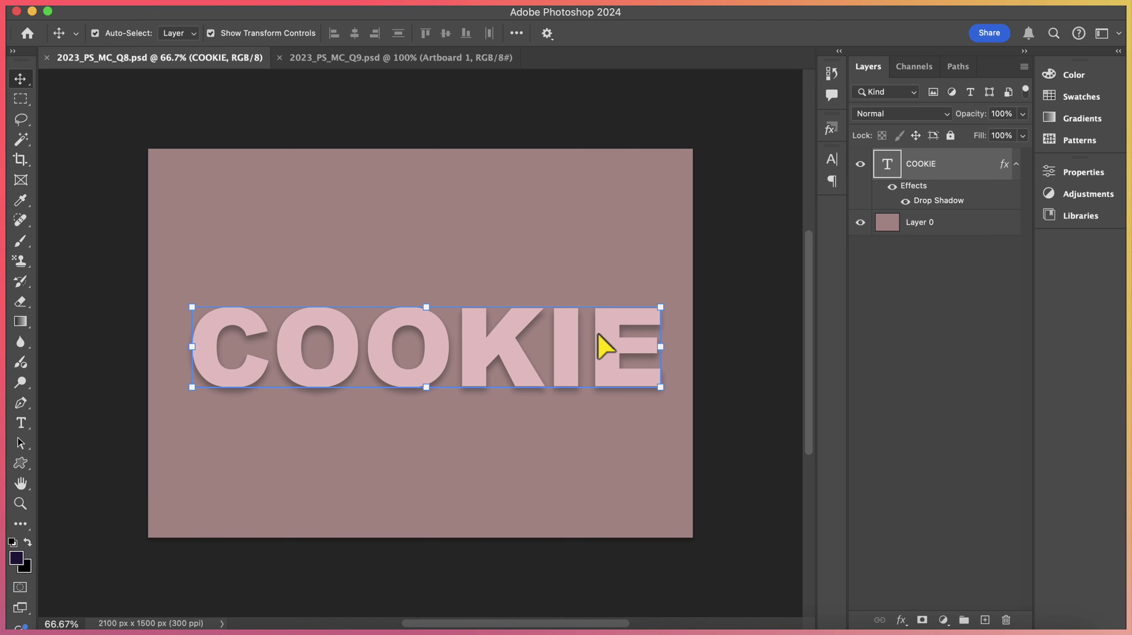
{"action": "left_click", "coordinate": [484, 403]}
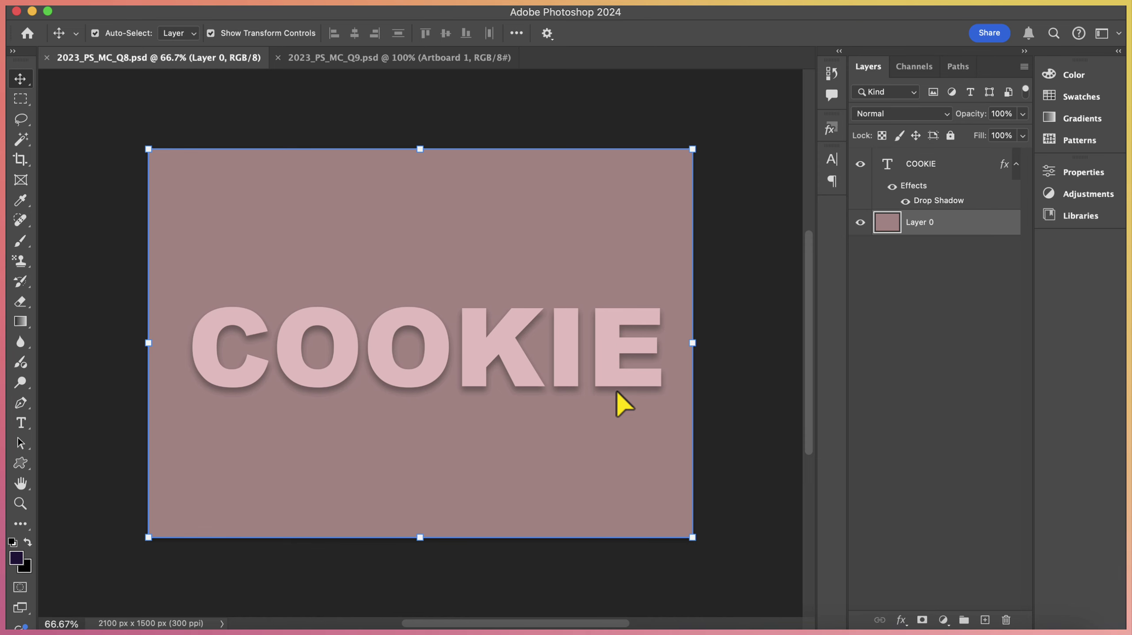
{"action": "left_click", "coordinate": [935, 169]}
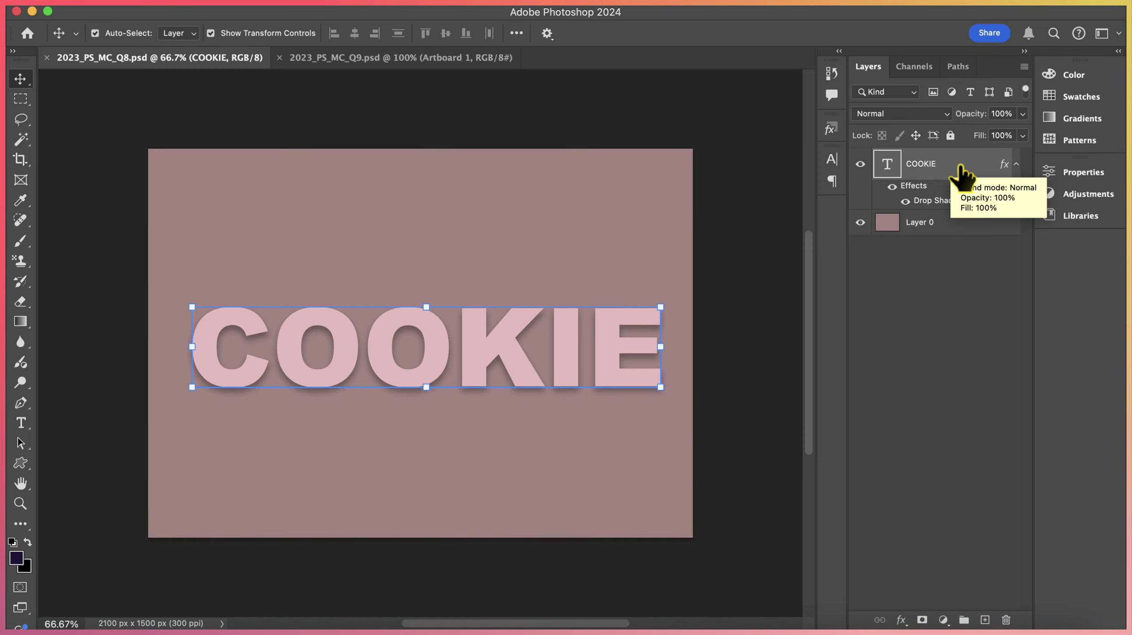
{"action": "left_click_drag", "start_coordinate": [1022, 136], "coordinate": [939, 167]}
- Examine the COOKIE lettering and its drop shadow against the background, and check the text layer's Fill setting
{"action": "left_click", "coordinate": [530, 473]}
{"action": "left_click", "coordinate": [332, 339]}
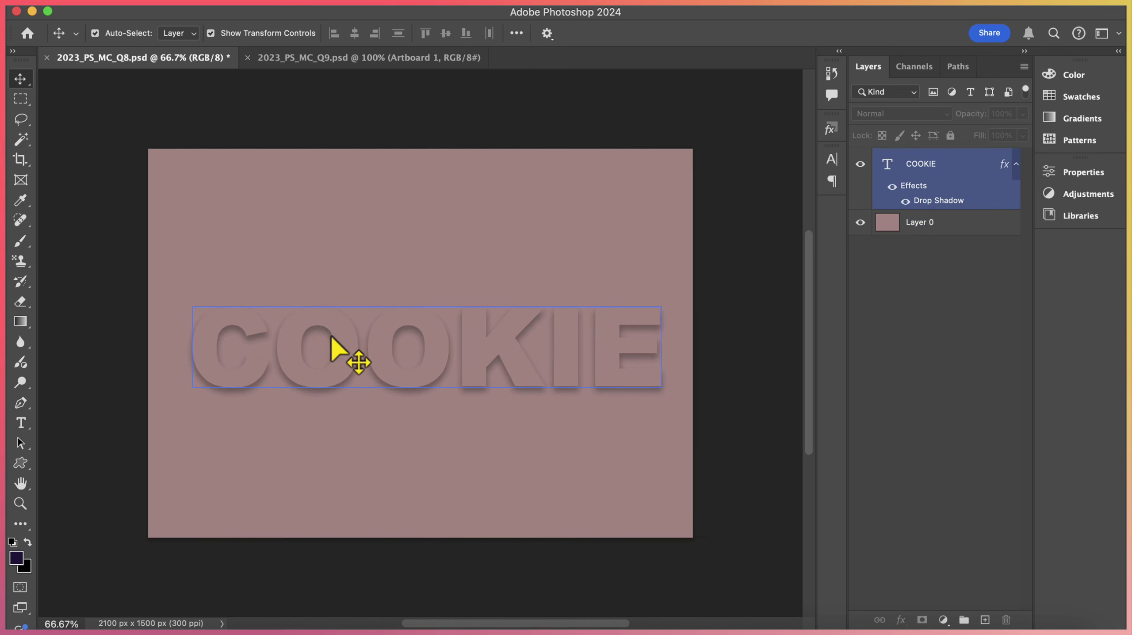
{"action": "left_click", "coordinate": [343, 204]}
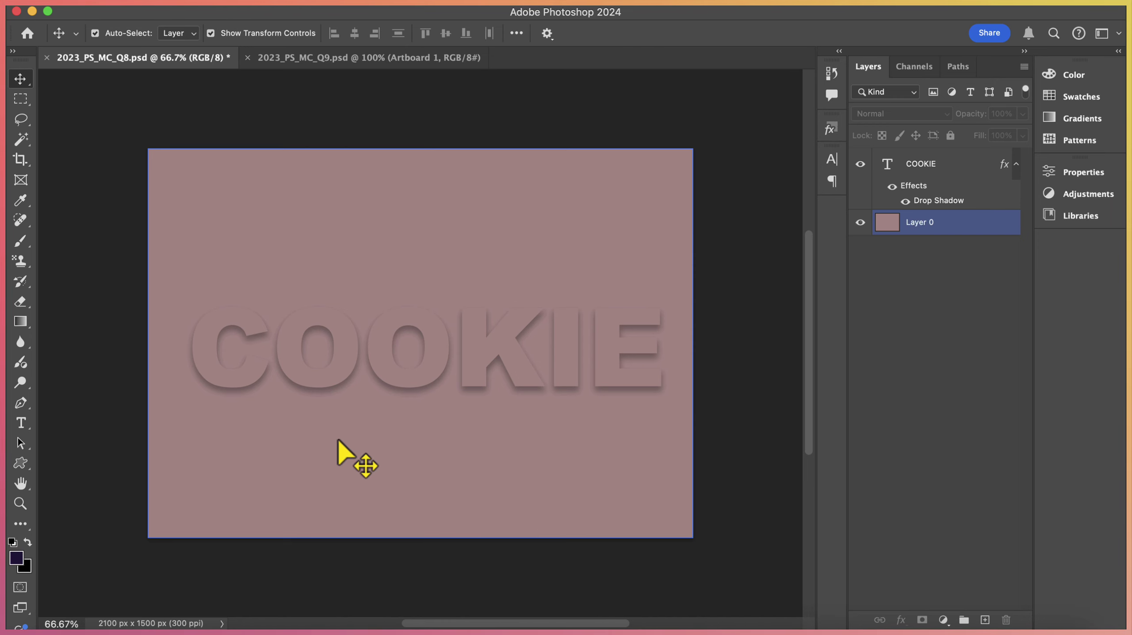
{"action": "left_click", "coordinate": [199, 377]}
{"action": "left_click", "coordinate": [234, 391]}
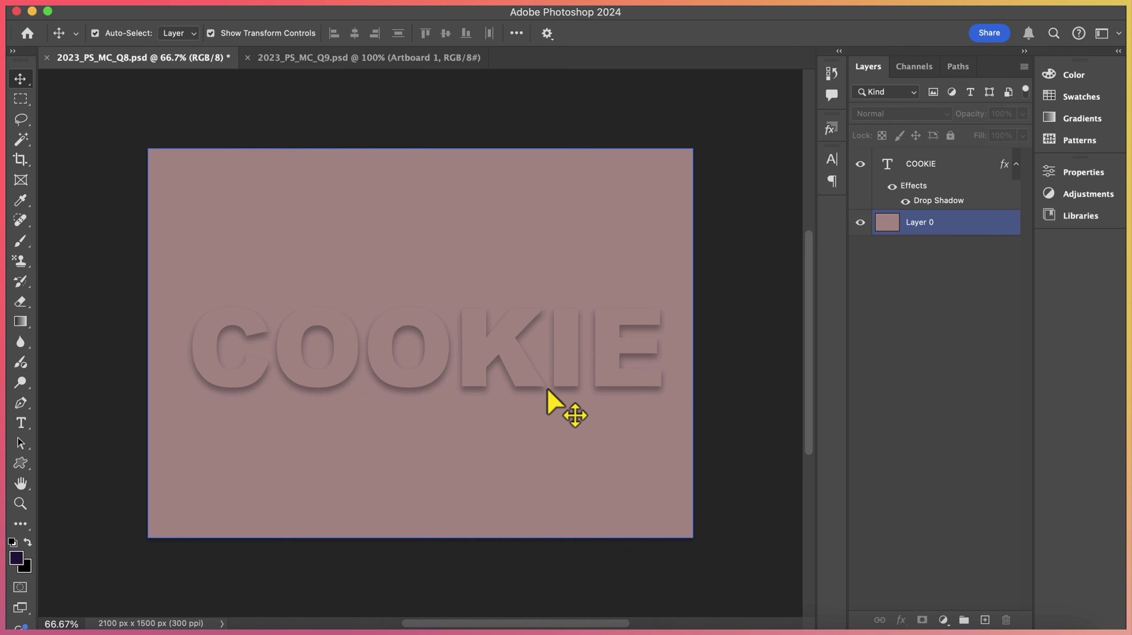
{"action": "left_click", "coordinate": [395, 370]}
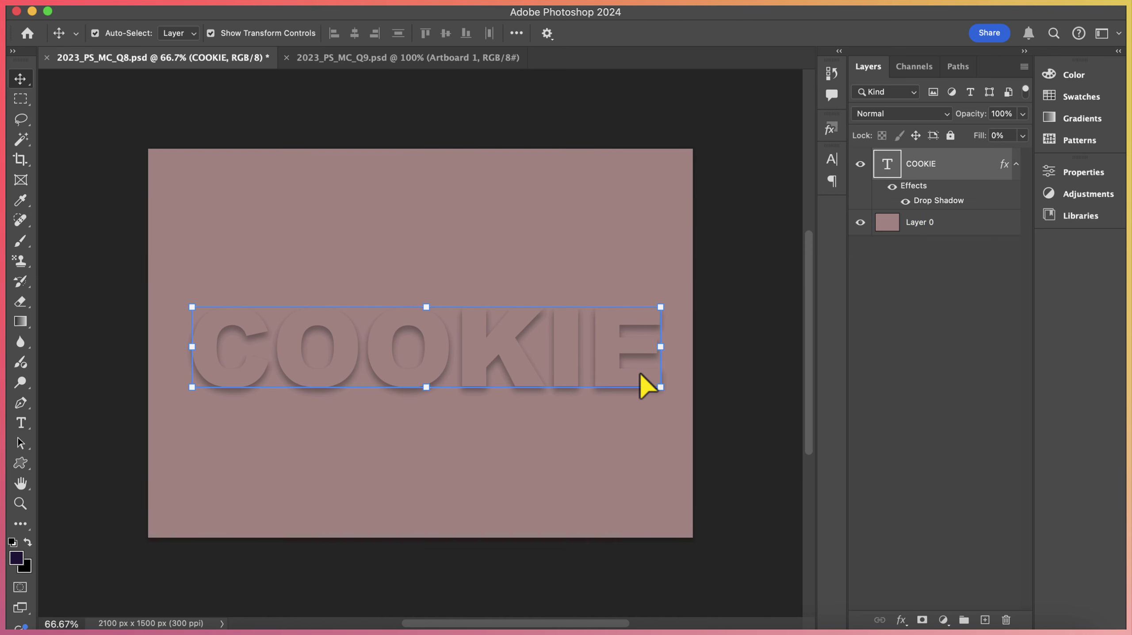
{"action": "left_click", "coordinate": [1021, 136]}
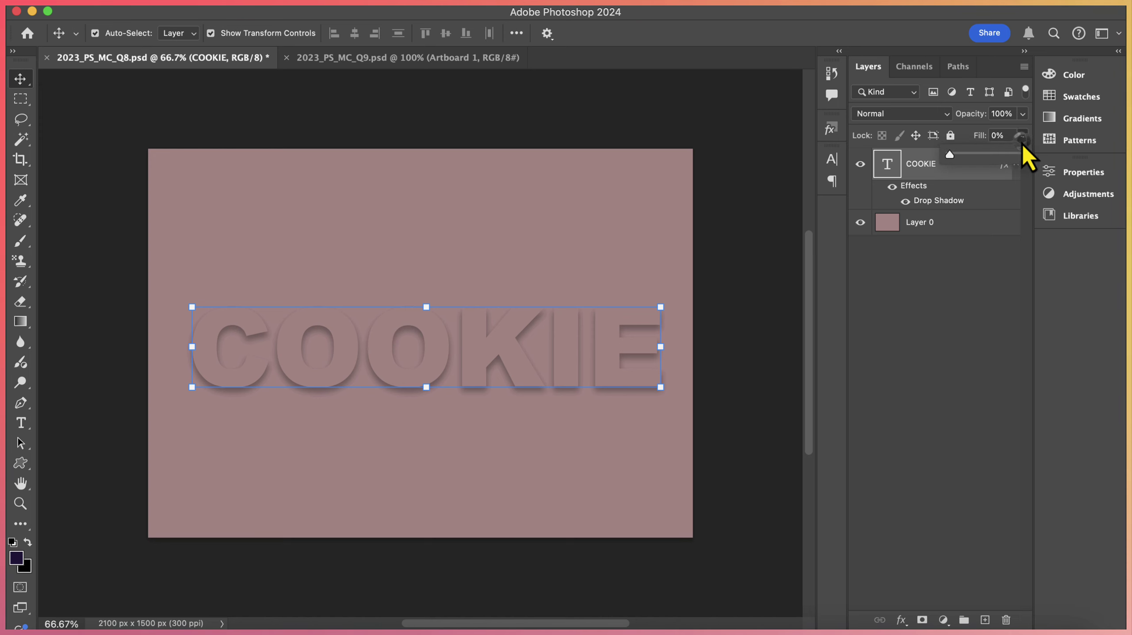
{"action": "left_click_drag", "start_coordinate": [950, 156], "coordinate": [923, 165]}
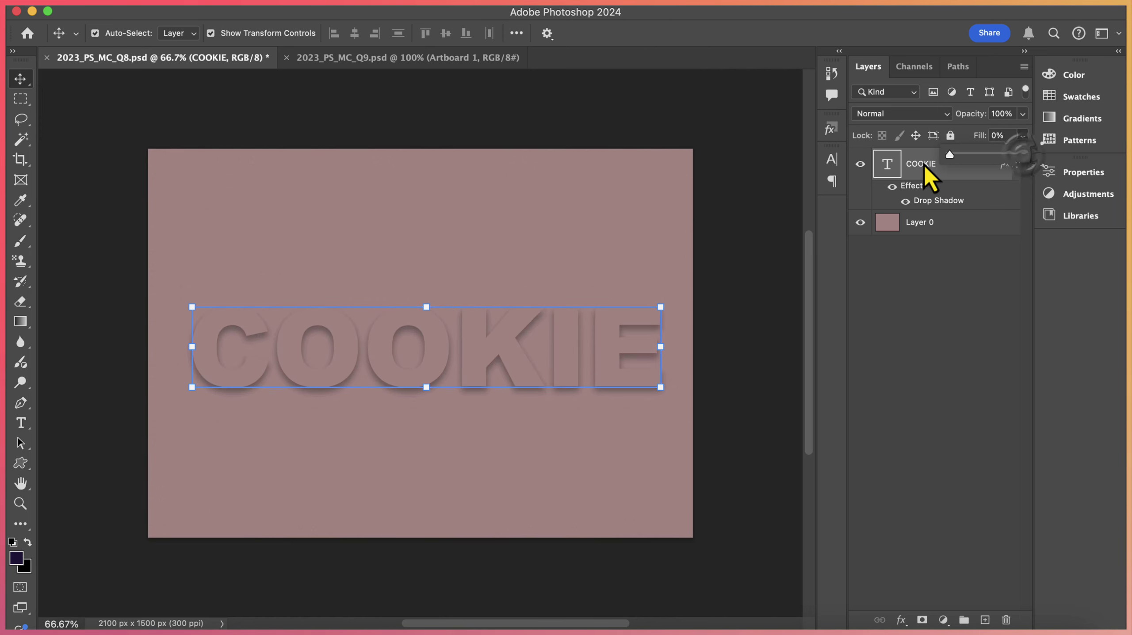
{"action": "left_click", "coordinate": [733, 205]}
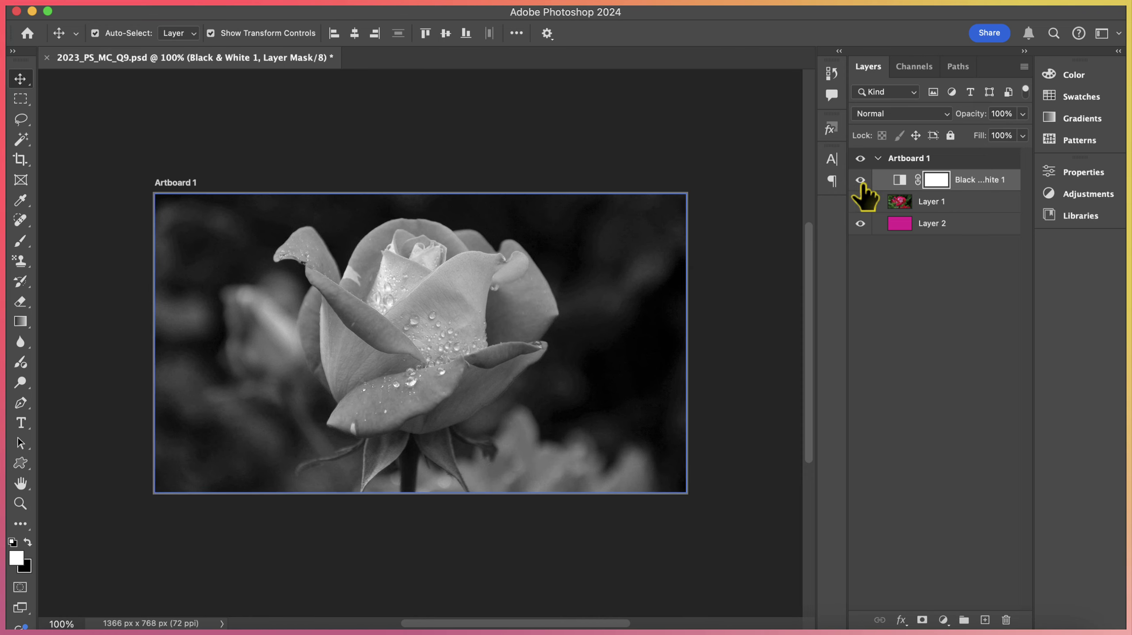
- Hide the Black & White adjustment layer and Layer 1 on the rose artboard
{"action": "left_click_drag", "start_coordinate": [861, 180], "coordinate": [861, 201]}
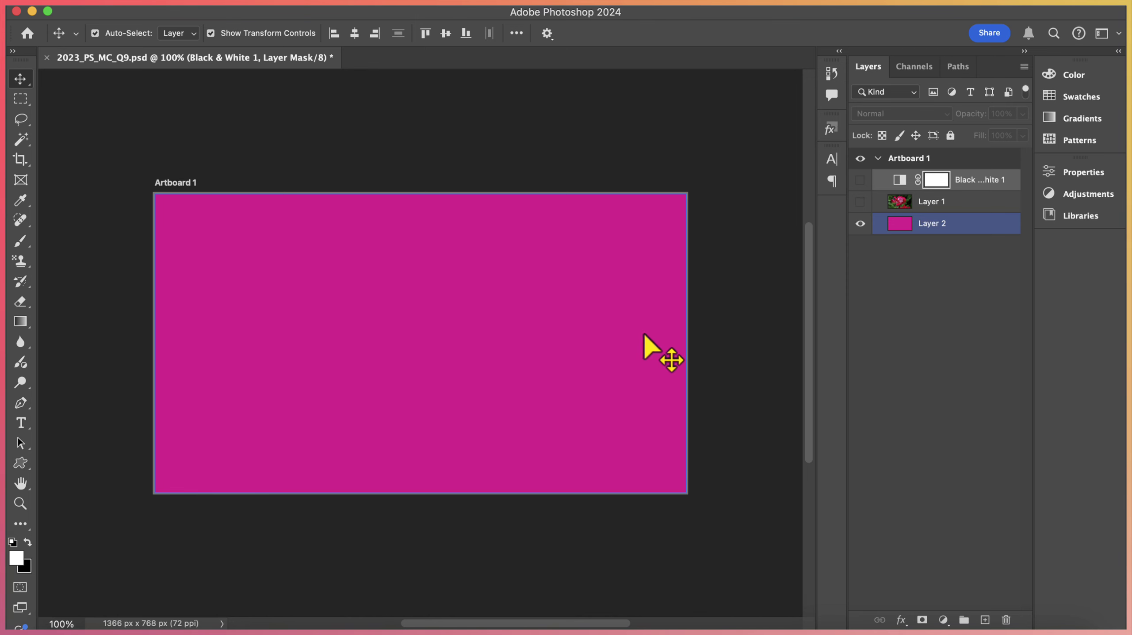
- Show Layer 1 and the Black & White adjustment layer again, and make the adjustment layer active
{"action": "left_click", "coordinate": [860, 201]}
{"action": "left_click", "coordinate": [920, 202]}
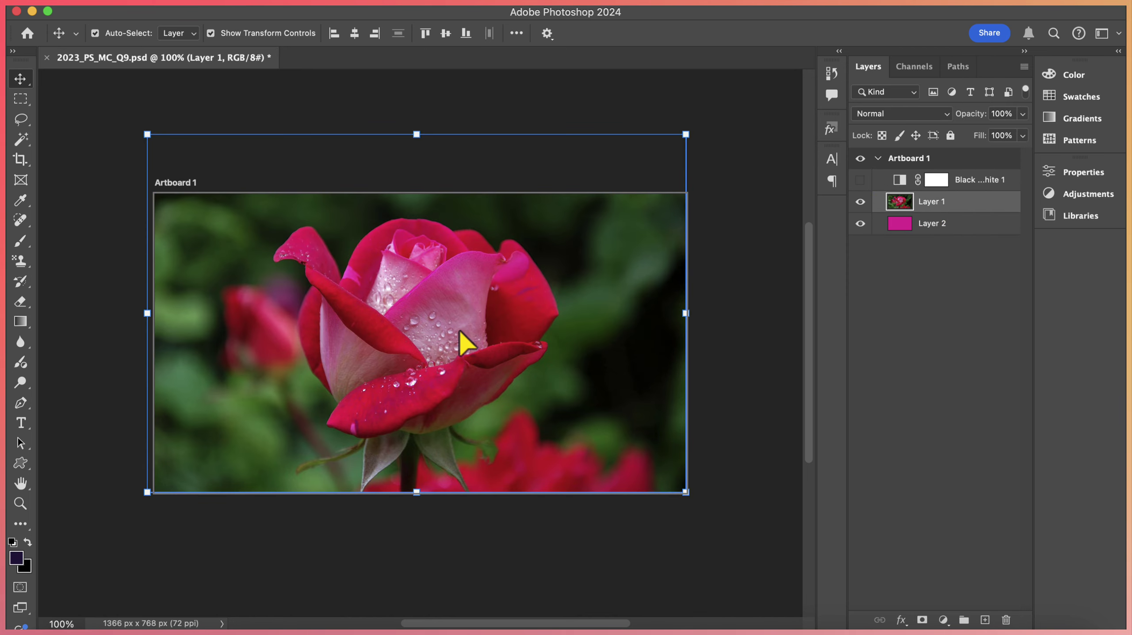
{"action": "left_click", "coordinate": [1005, 186]}
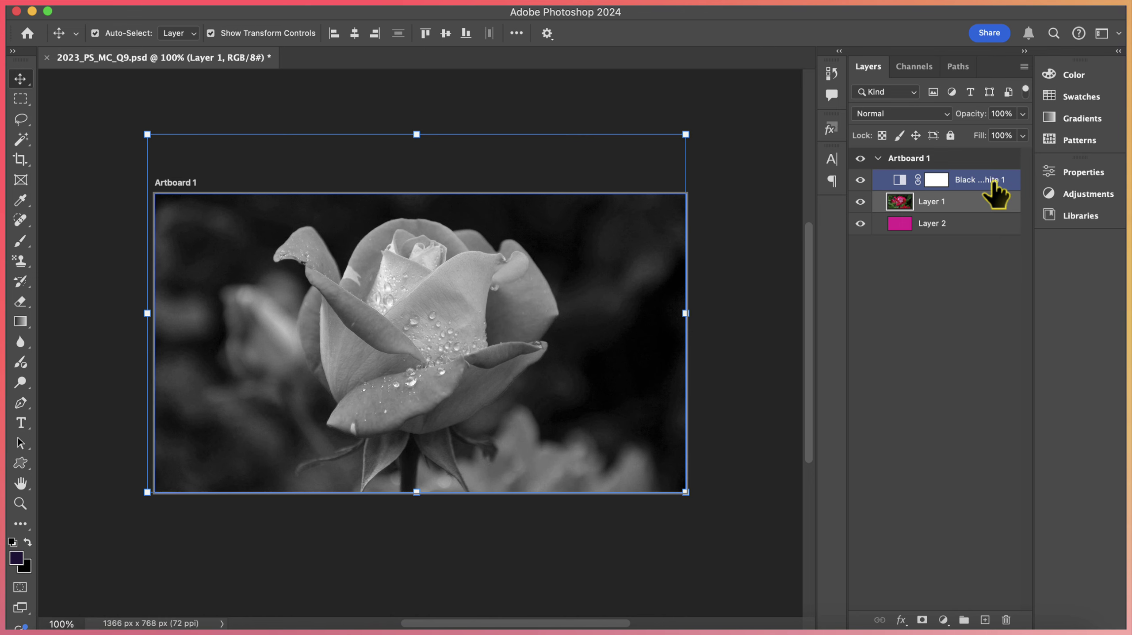
{"action": "left_click", "coordinate": [930, 226]}
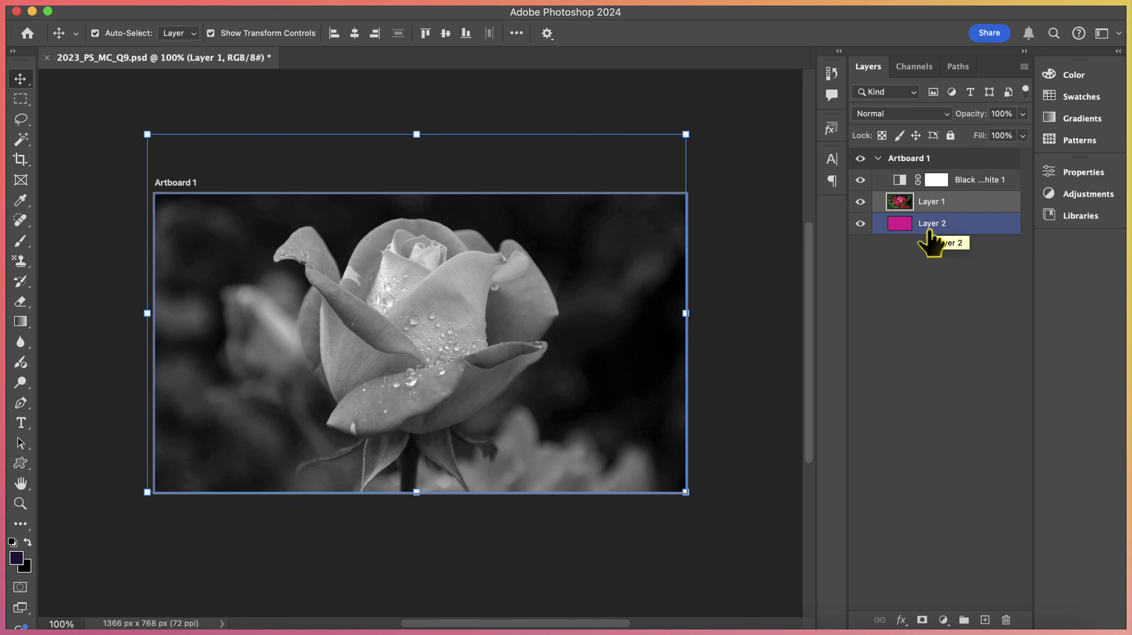
{"action": "left_click", "coordinate": [980, 180]}
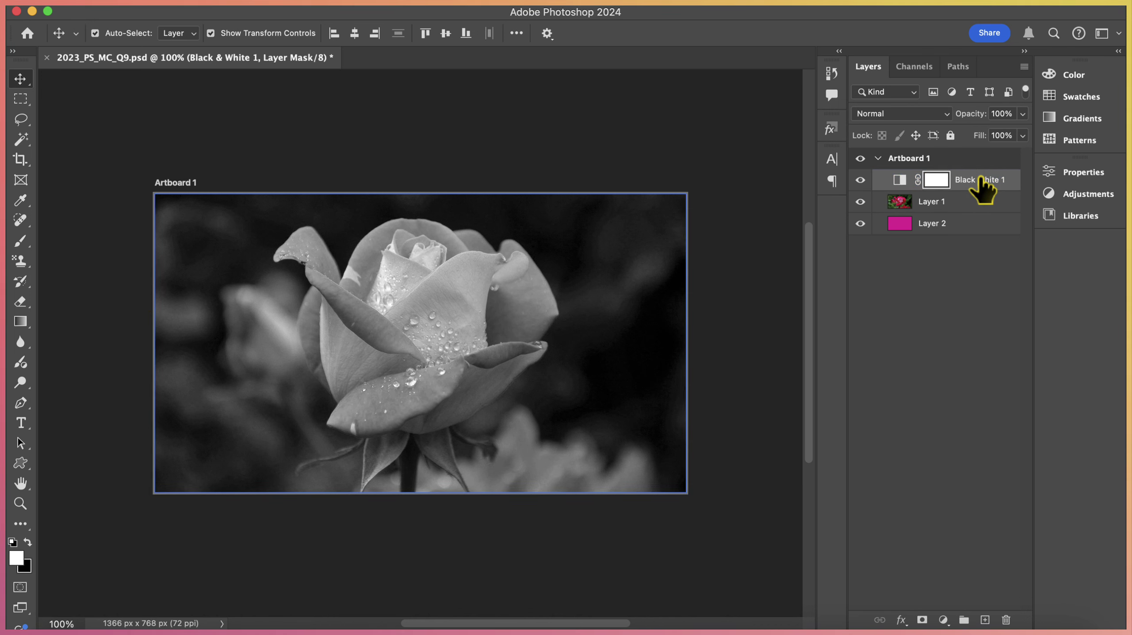
- Toggle the Black & White adjustment layer's visibility to compare the rose photo with and without the effect, leaving it shown
{"action": "left_click", "coordinate": [861, 180]}
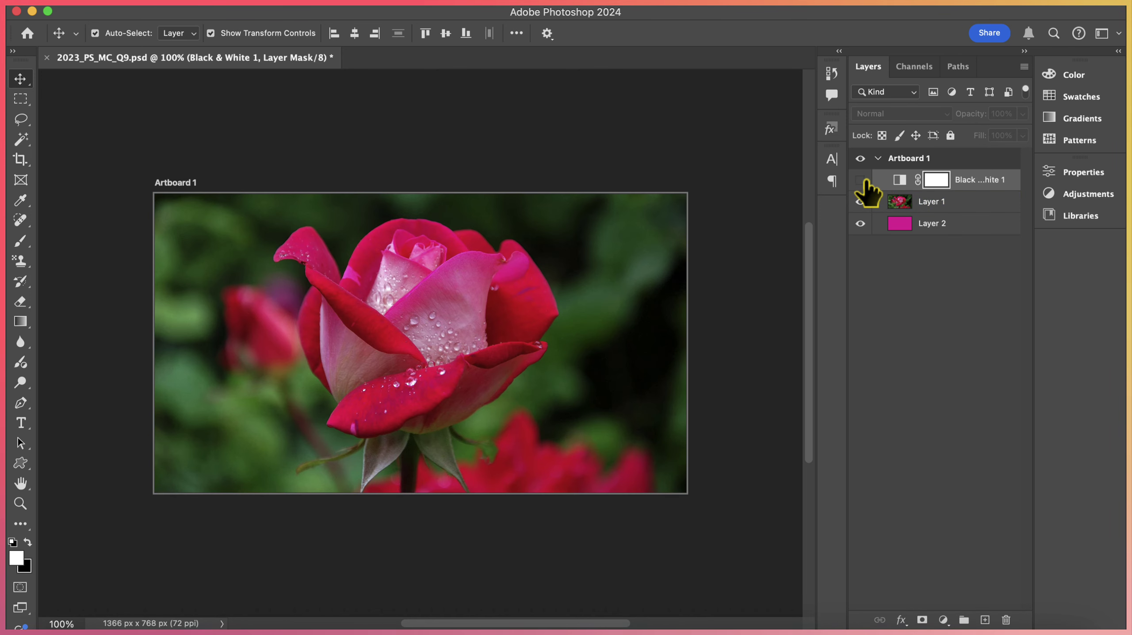
{"action": "left_click", "coordinate": [1002, 198]}
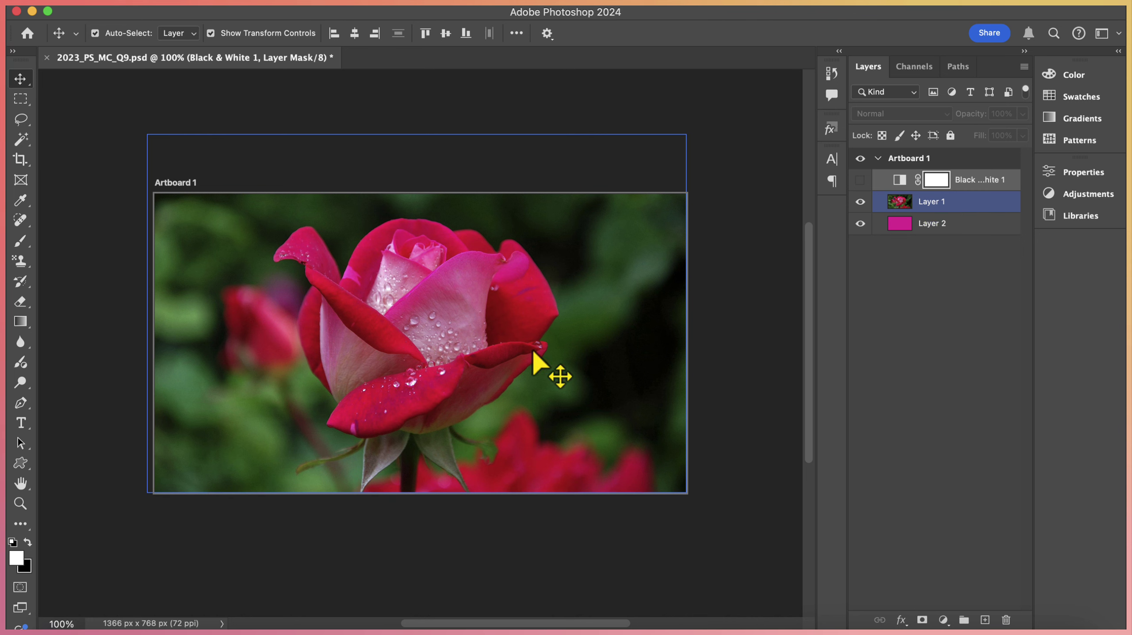
{"action": "left_click", "coordinate": [746, 289]}
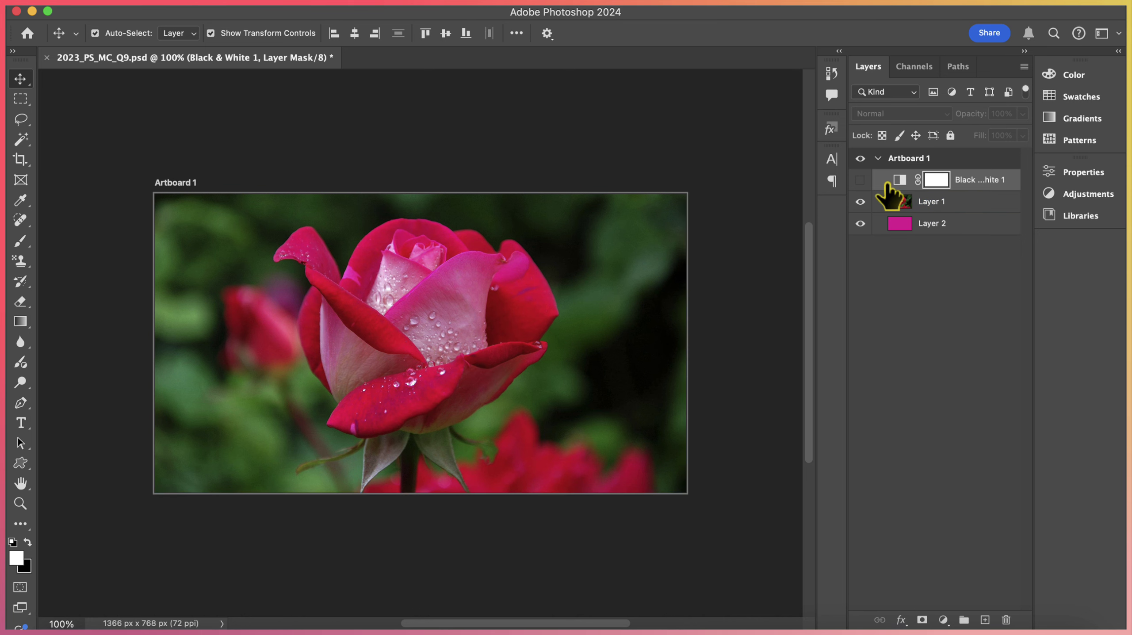
{"action": "left_click", "coordinate": [862, 180]}
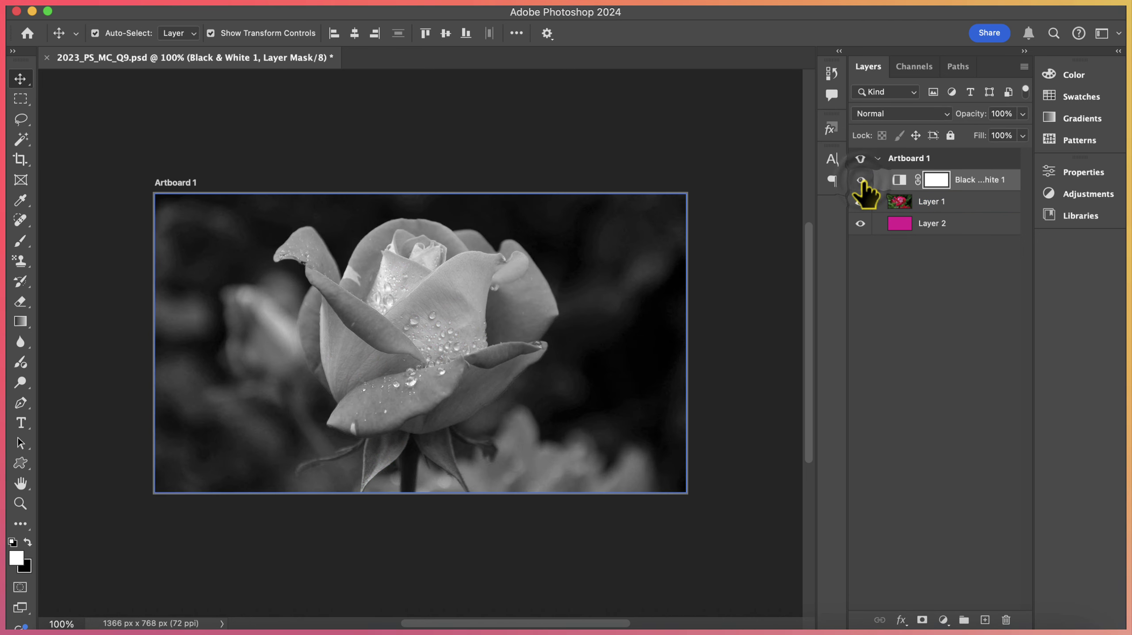
{"action": "left_click", "coordinate": [861, 180]}
{"action": "left_click", "coordinate": [862, 180]}
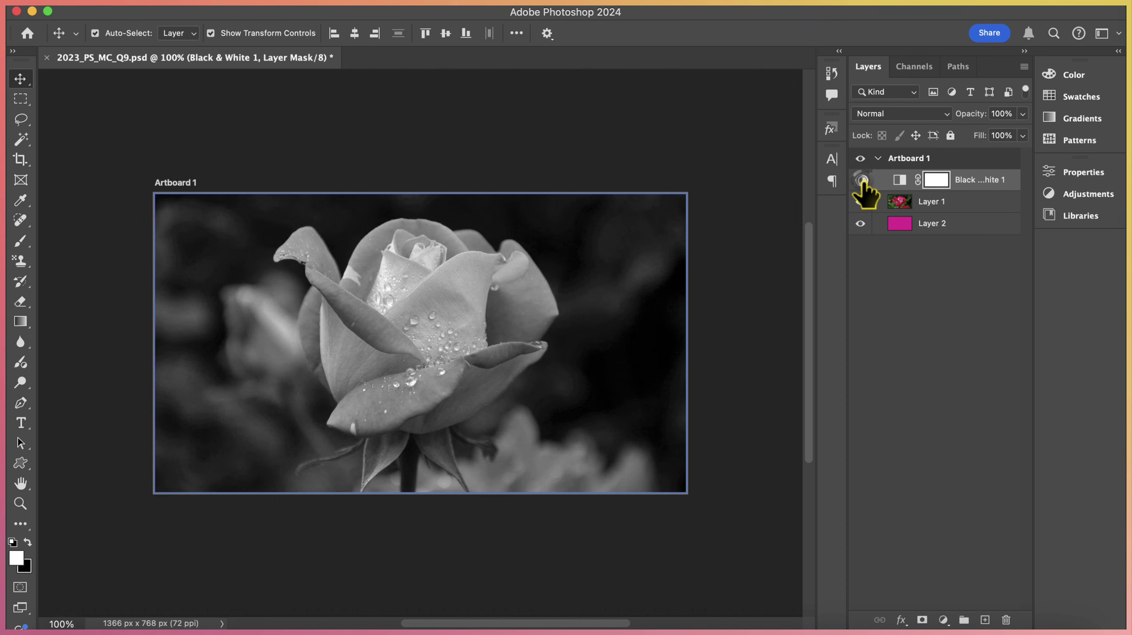
{"action": "left_click", "coordinate": [861, 180]}
{"action": "left_click", "coordinate": [861, 180]}
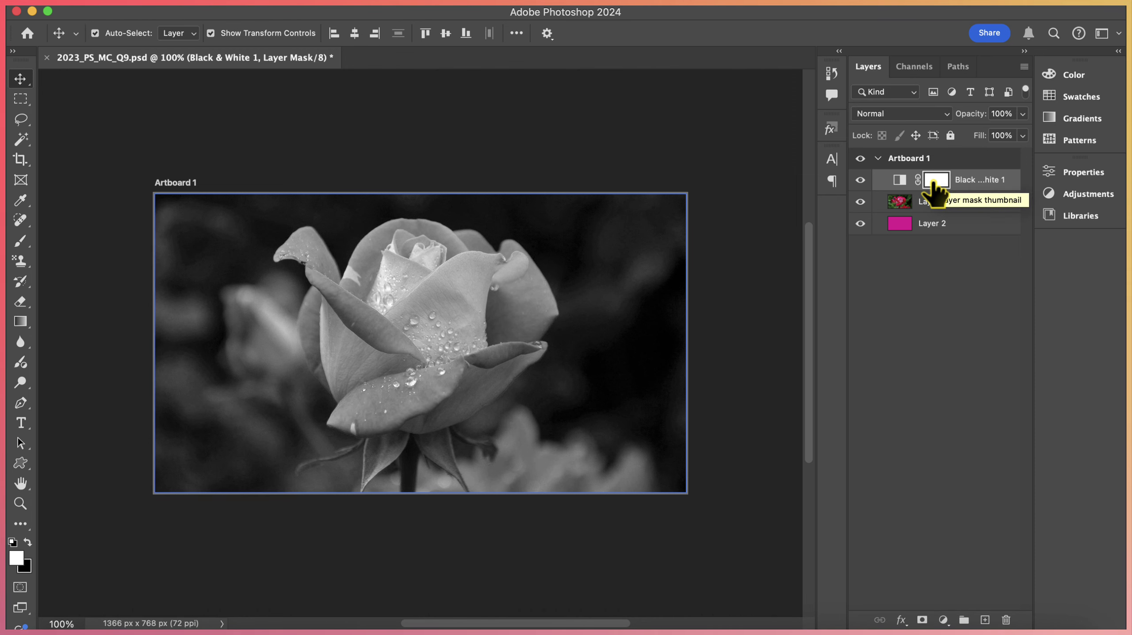
- Paint black over the central rose on the Black & White layer's mask with the Brush tool to bring back its colour
{"action": "left_click", "coordinate": [467, 314]}
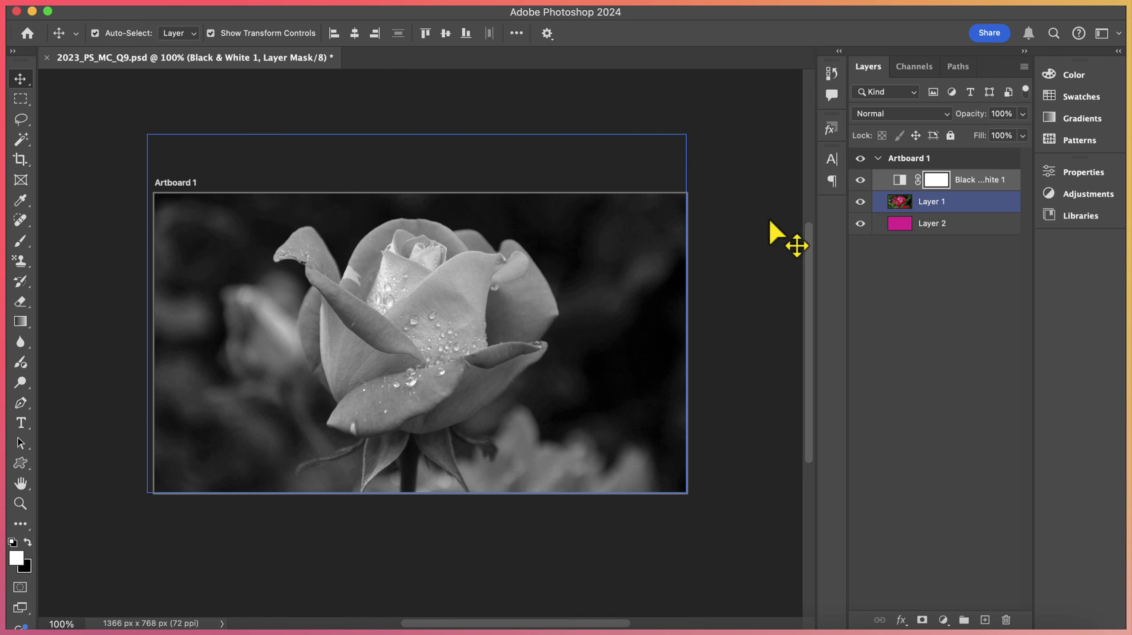
{"action": "left_click", "coordinate": [938, 182]}
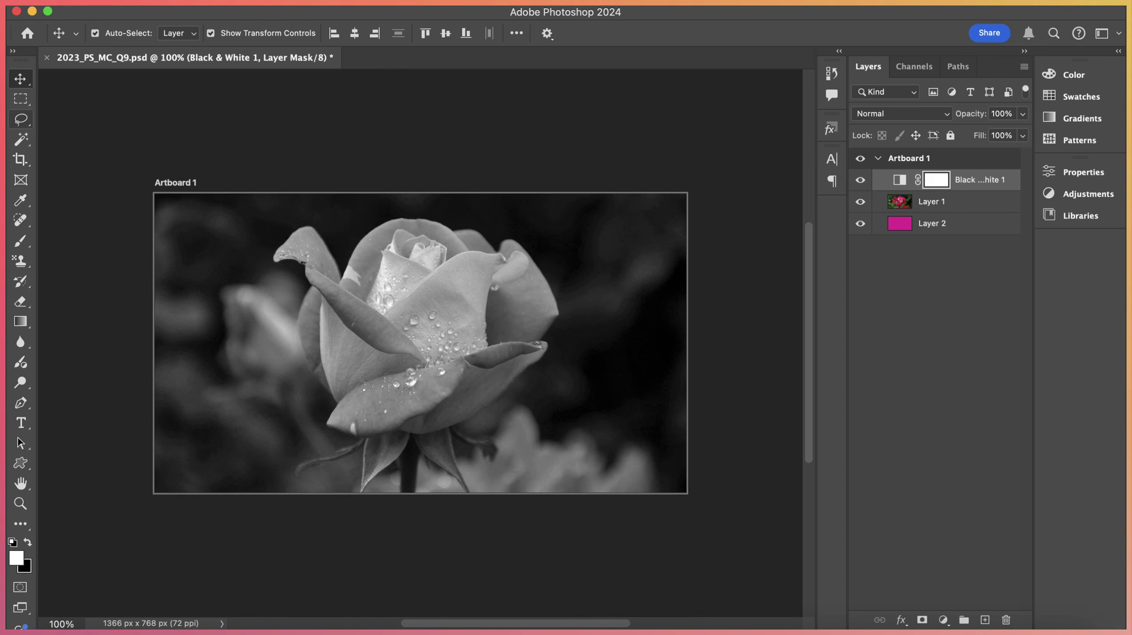
{"action": "left_click", "coordinate": [20, 241]}
{"action": "left_click", "coordinate": [28, 541]}
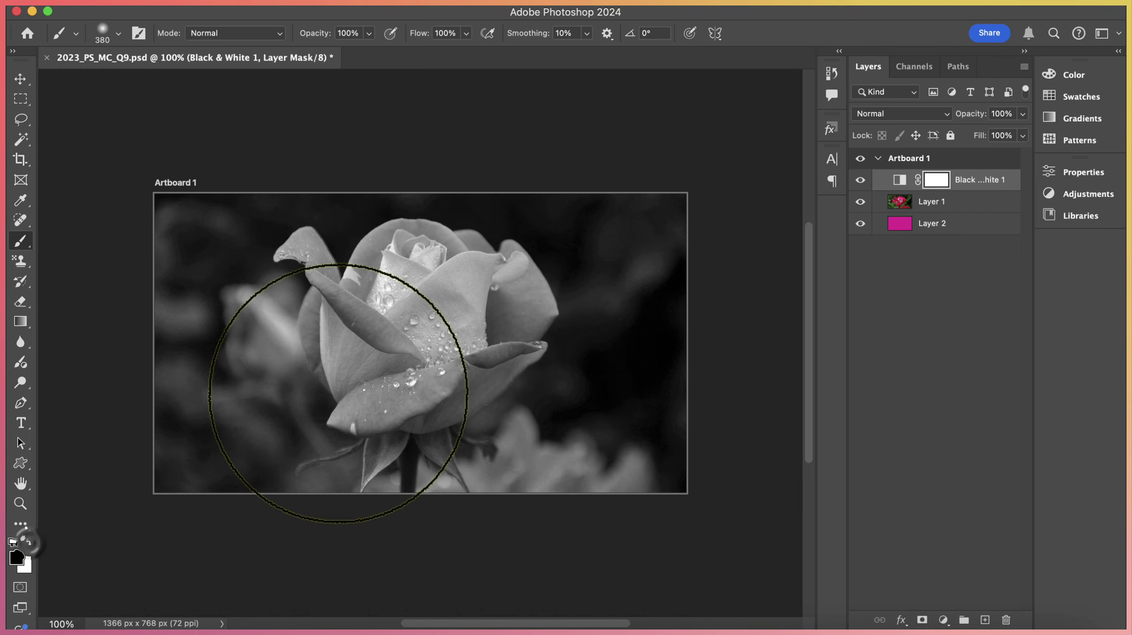
{"action": "mouse_move", "coordinate": [413, 337]}
{"action": "left_mouse_down"}
{"action": "mouse_move", "coordinate": [416, 303]}
{"action": "mouse_move", "coordinate": [445, 309]}
{"action": "left_mouse_up"}
{"action": "mouse_move", "coordinate": [367, 333]}
{"action": "left_mouse_down"}
{"action": "mouse_move", "coordinate": [404, 378]}
{"action": "mouse_move", "coordinate": [486, 352]}
{"action": "mouse_move", "coordinate": [489, 305]}
{"action": "mouse_move", "coordinate": [452, 292]}
{"action": "mouse_move", "coordinate": [383, 312]}
{"action": "mouse_move", "coordinate": [348, 296]}
{"action": "mouse_move", "coordinate": [411, 405]}
{"action": "mouse_move", "coordinate": [462, 393]}
{"action": "mouse_move", "coordinate": [479, 359]}
{"action": "mouse_move", "coordinate": [542, 415]}
{"action": "mouse_move", "coordinate": [566, 394]}
{"action": "mouse_move", "coordinate": [522, 453]}
{"action": "left_mouse_up"}
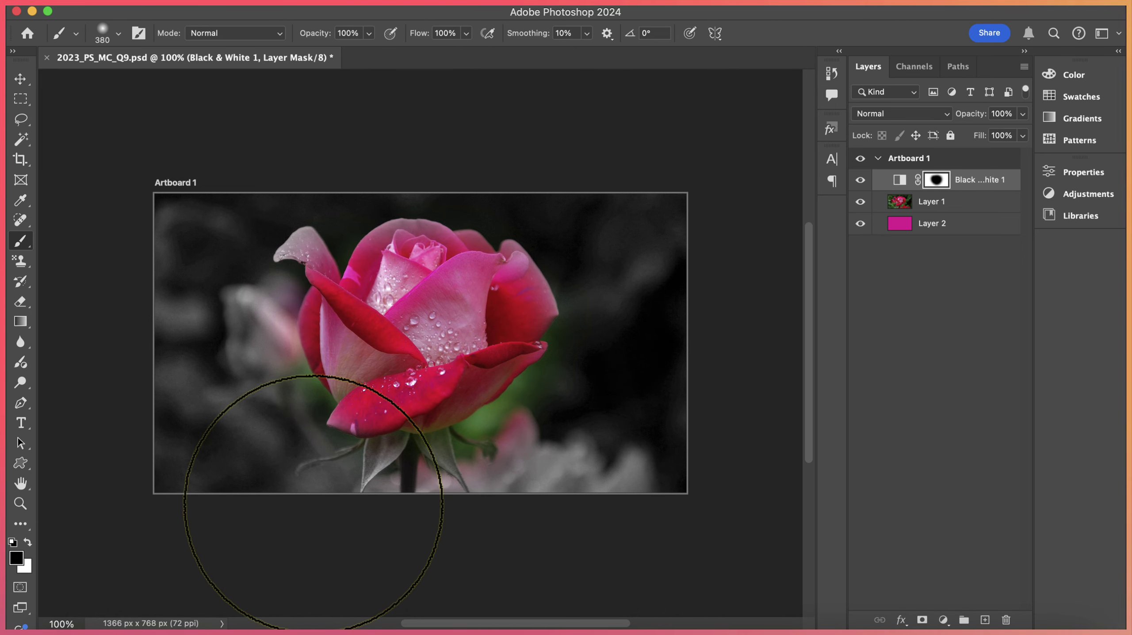
- Paint white on the mask around the rose's lower and outer edges to restore the black-and-white background
{"action": "left_click", "coordinate": [28, 542]}
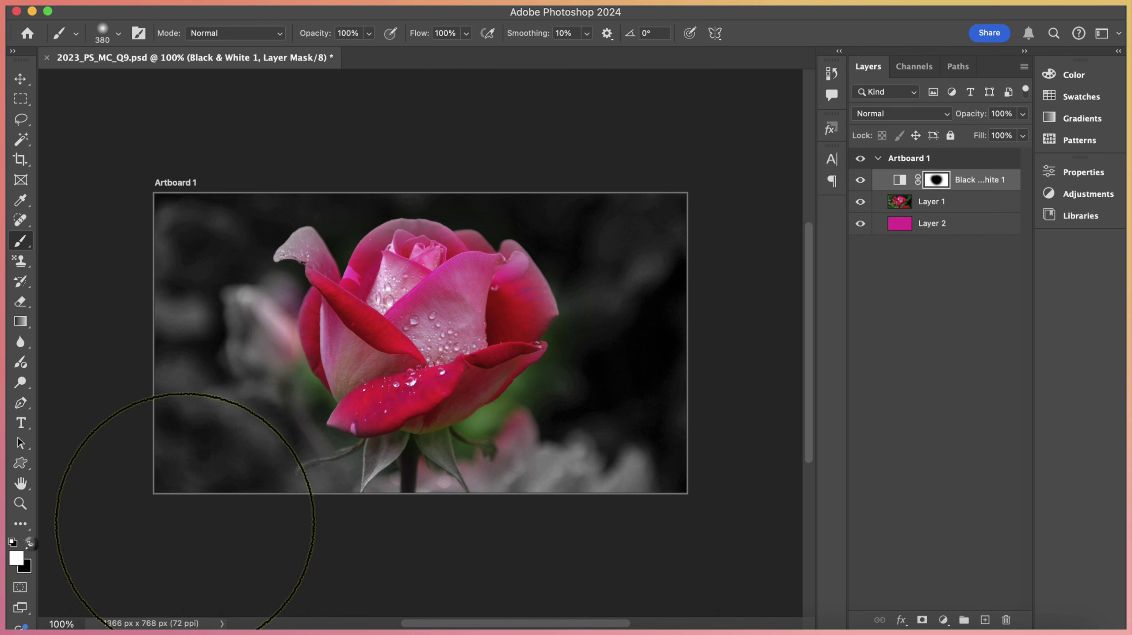
{"action": "mouse_move", "coordinate": [620, 440]}
{"action": "left_mouse_down"}
{"action": "mouse_move", "coordinate": [597, 415]}
{"action": "mouse_move", "coordinate": [506, 473]}
{"action": "mouse_move", "coordinate": [422, 493]}
{"action": "mouse_move", "coordinate": [493, 482]}
{"action": "mouse_move", "coordinate": [561, 428]}
{"action": "mouse_move", "coordinate": [590, 398]}
{"action": "mouse_move", "coordinate": [619, 328]}
{"action": "mouse_move", "coordinate": [611, 380]}
{"action": "mouse_move", "coordinate": [548, 459]}
{"action": "mouse_move", "coordinate": [463, 496]}
{"action": "mouse_move", "coordinate": [399, 509]}
{"action": "mouse_move", "coordinate": [317, 497]}
{"action": "mouse_move", "coordinate": [292, 483]}
{"action": "mouse_move", "coordinate": [254, 367]}
{"action": "mouse_move", "coordinate": [298, 489]}
{"action": "mouse_move", "coordinate": [337, 505]}
{"action": "mouse_move", "coordinate": [476, 504]}
{"action": "mouse_move", "coordinate": [595, 455]}
{"action": "mouse_move", "coordinate": [606, 372]}
{"action": "left_mouse_up"}
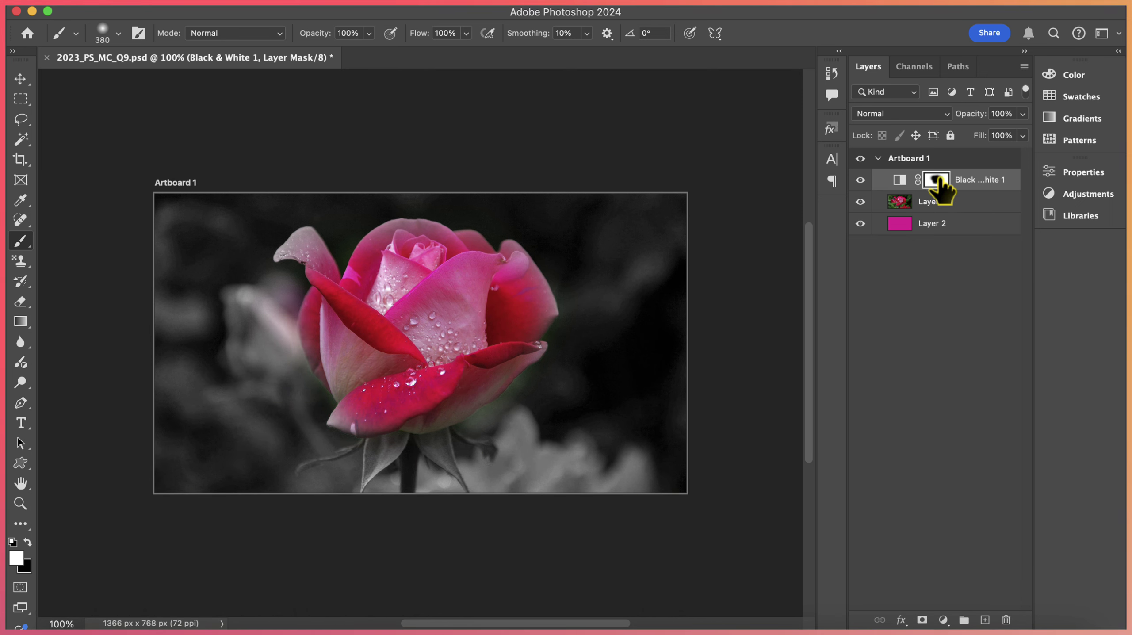